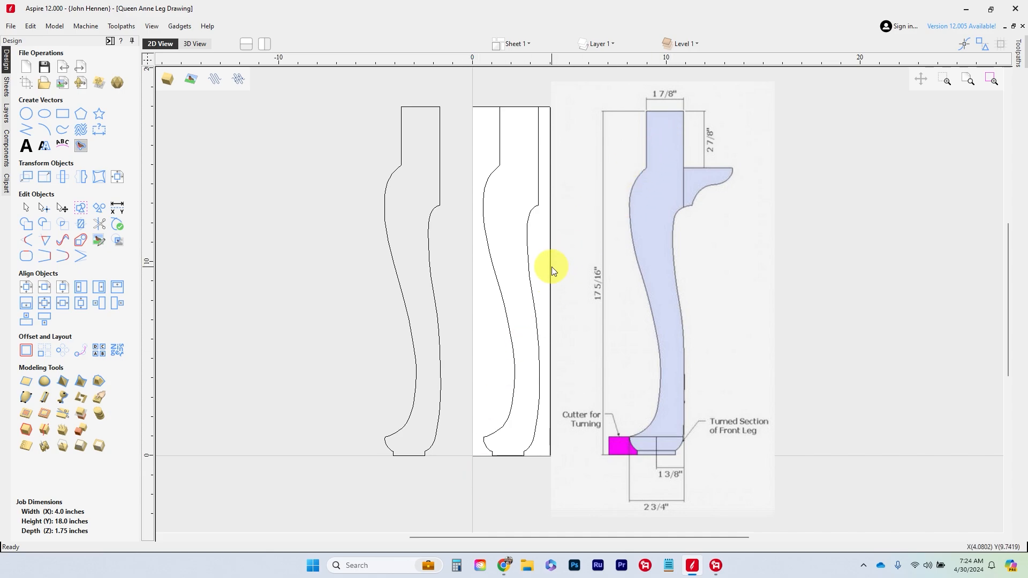
Step: Create a new file in a second Aspire window and set its modeling resolution to Maximum (50 x Slower)
right_click(691, 568)
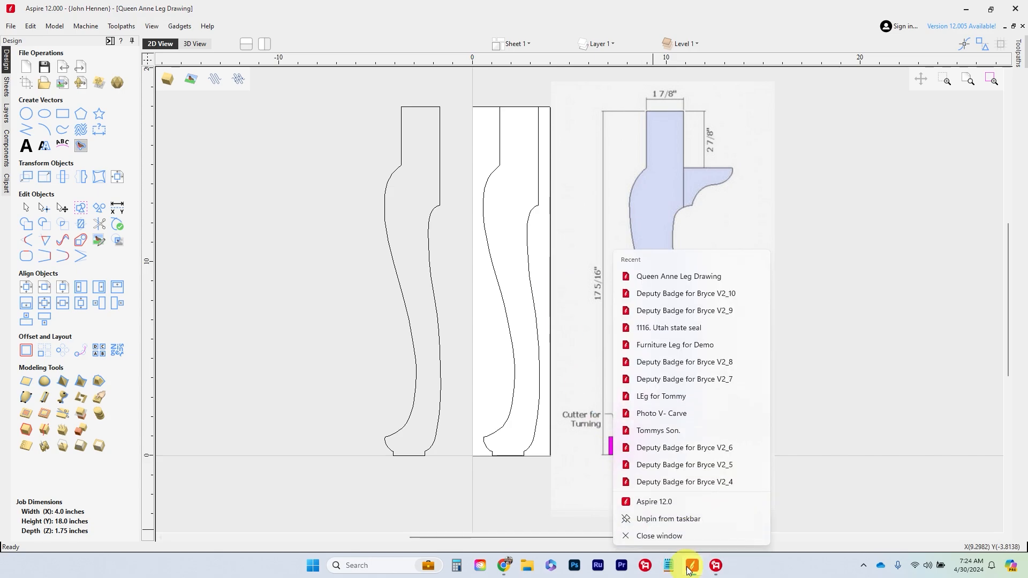
click(655, 503)
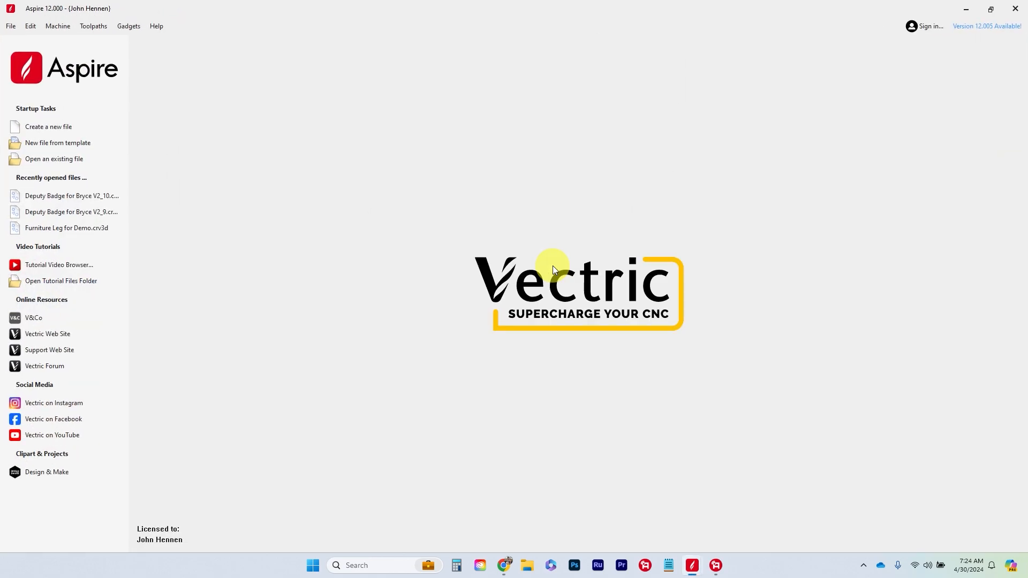
click(46, 127)
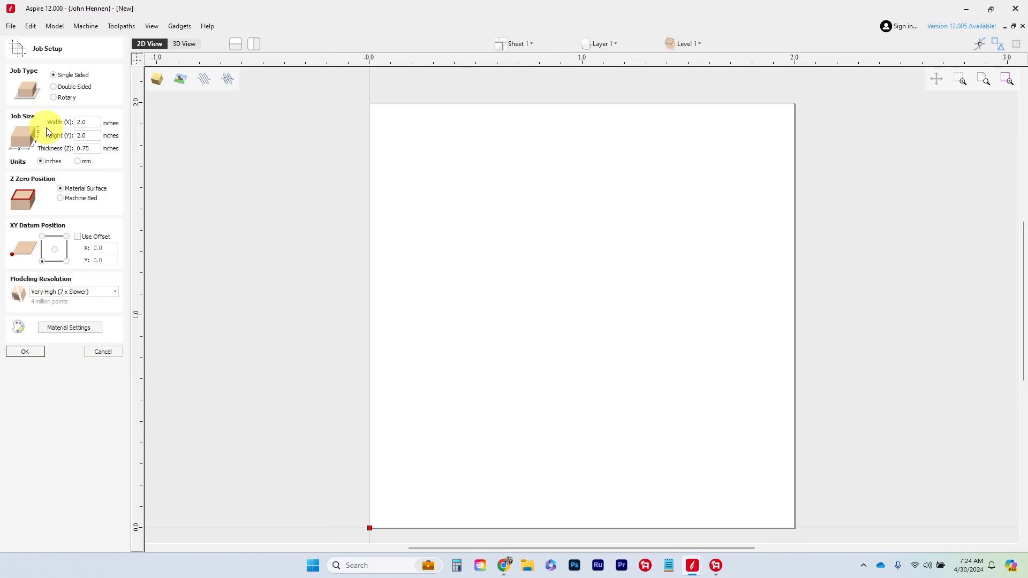
click(63, 293)
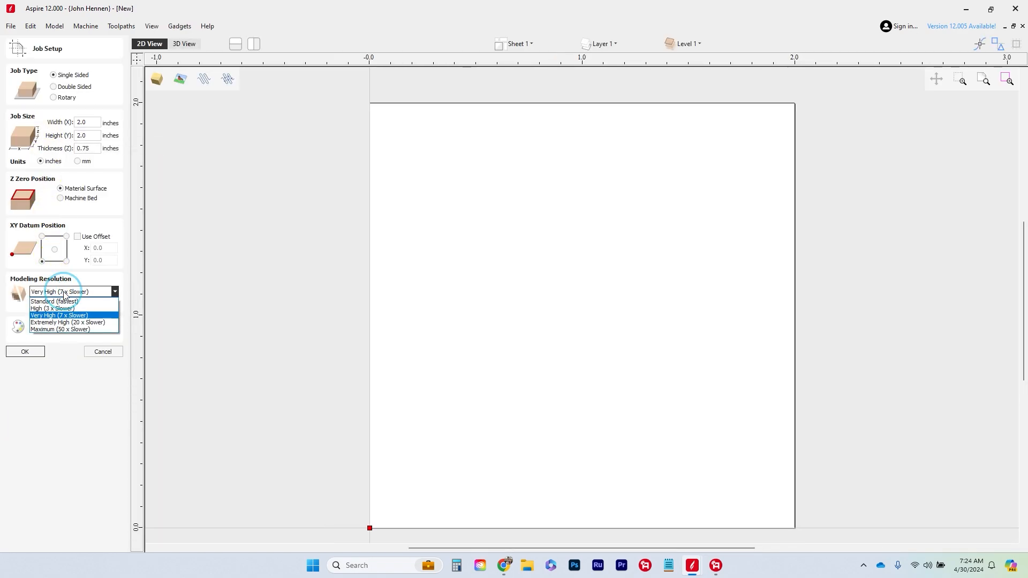
click(69, 329)
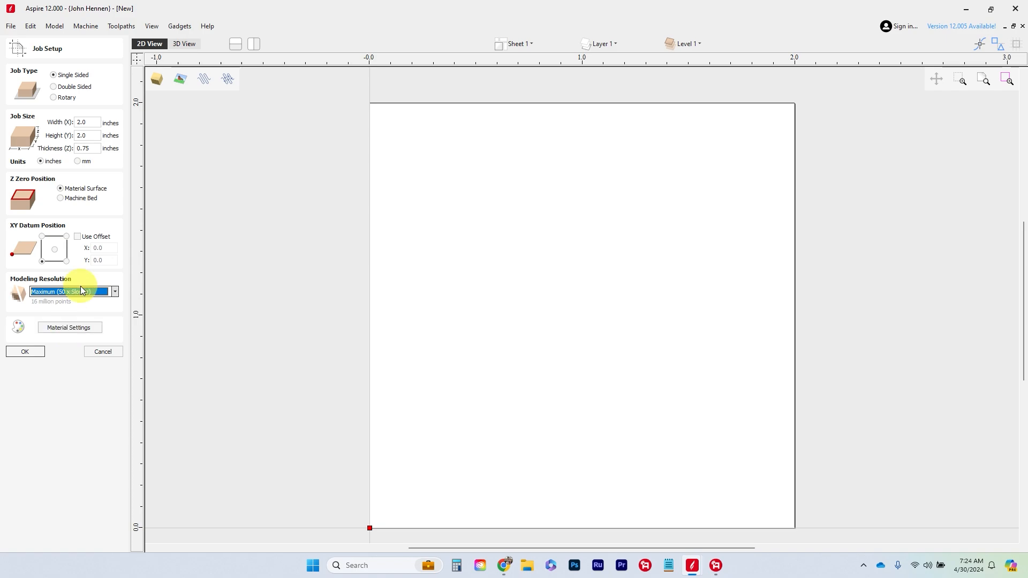
Step: Set the job size to 18 inches wide, 4 inches high and 3 inches thick
click(84, 124)
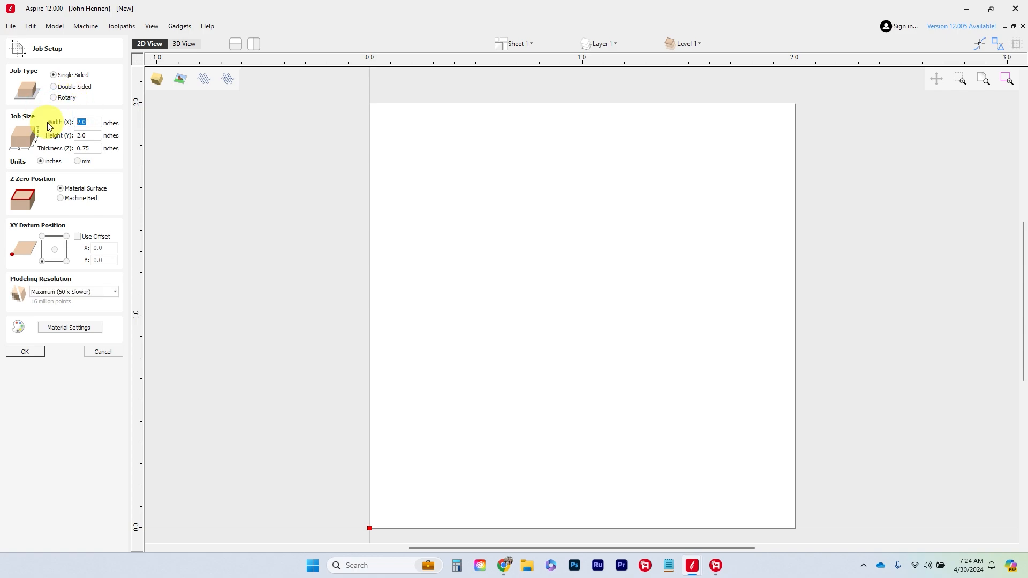
text(18)
key(Tab)
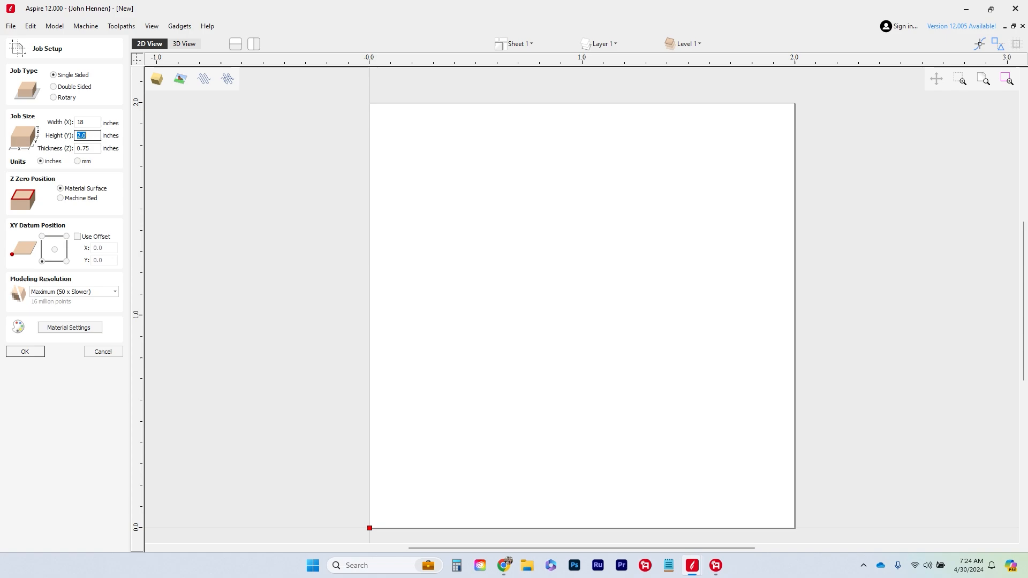
text(4)
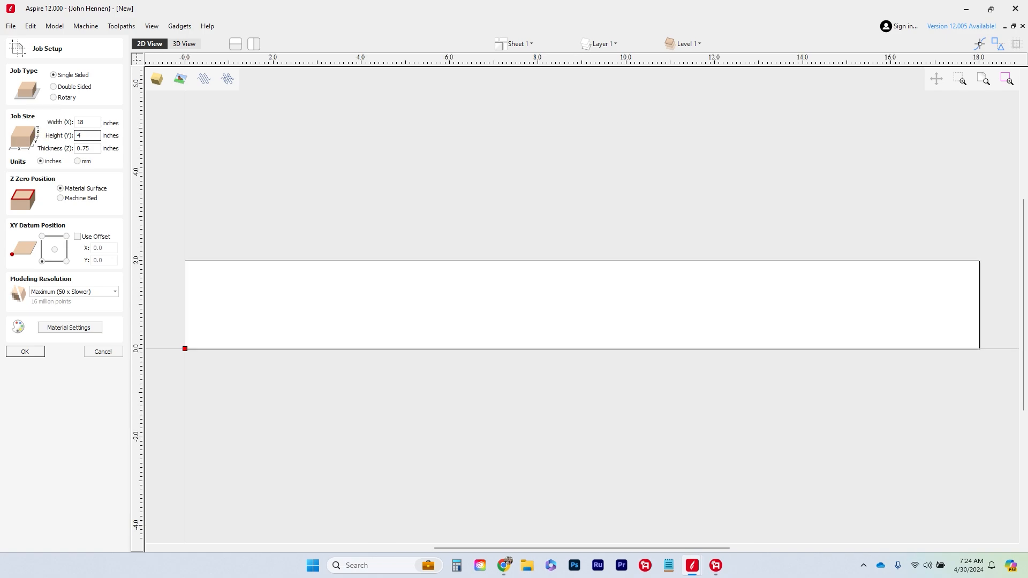
key(Tab)
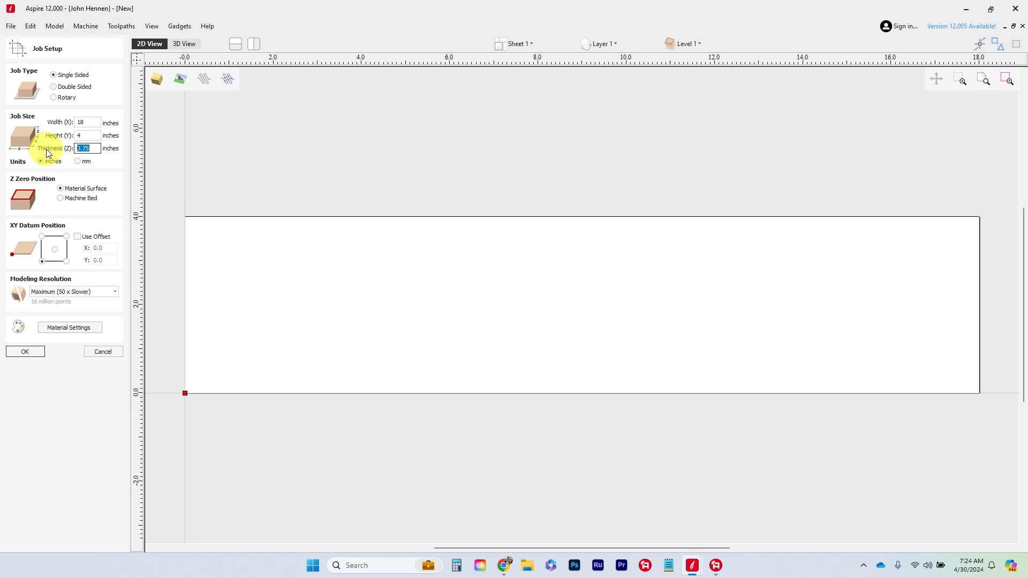
text(3)
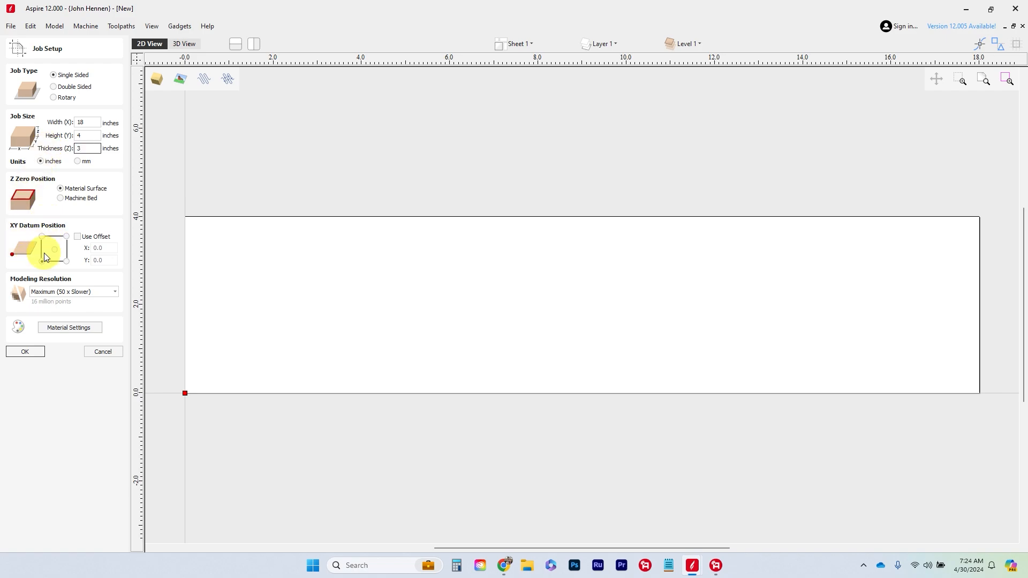
Step: Offset the XY datum by -2 in Y with the X offset left blank, and accept the job setup
click(78, 236)
text(-2)
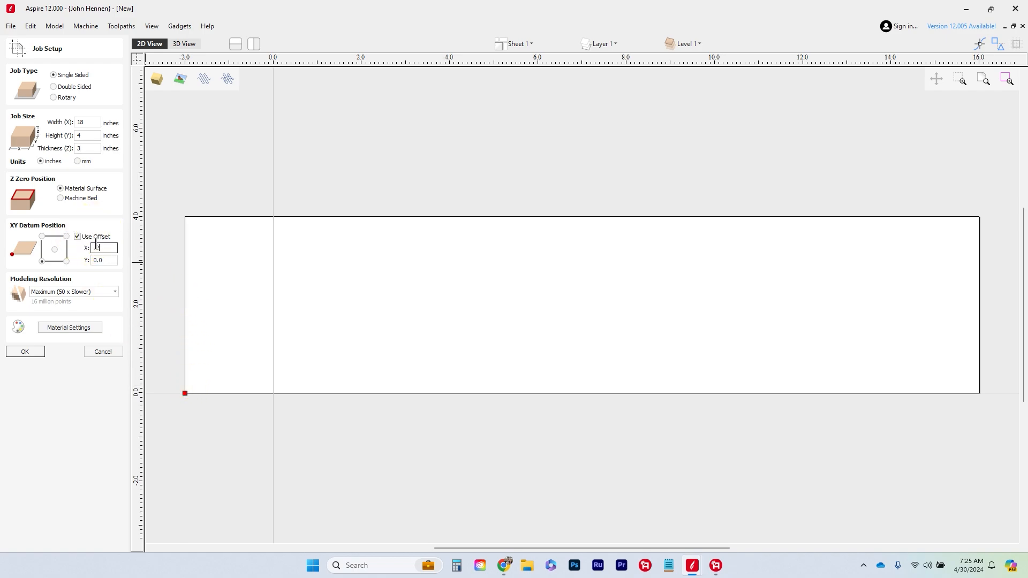
drag(101, 246, 71, 259)
key(BackSpace)
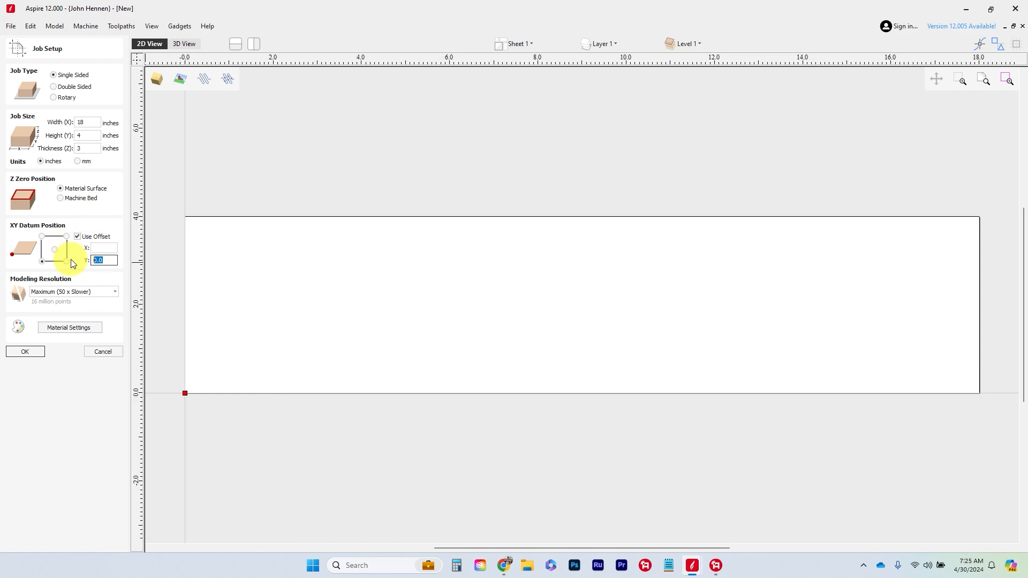
text(-2)
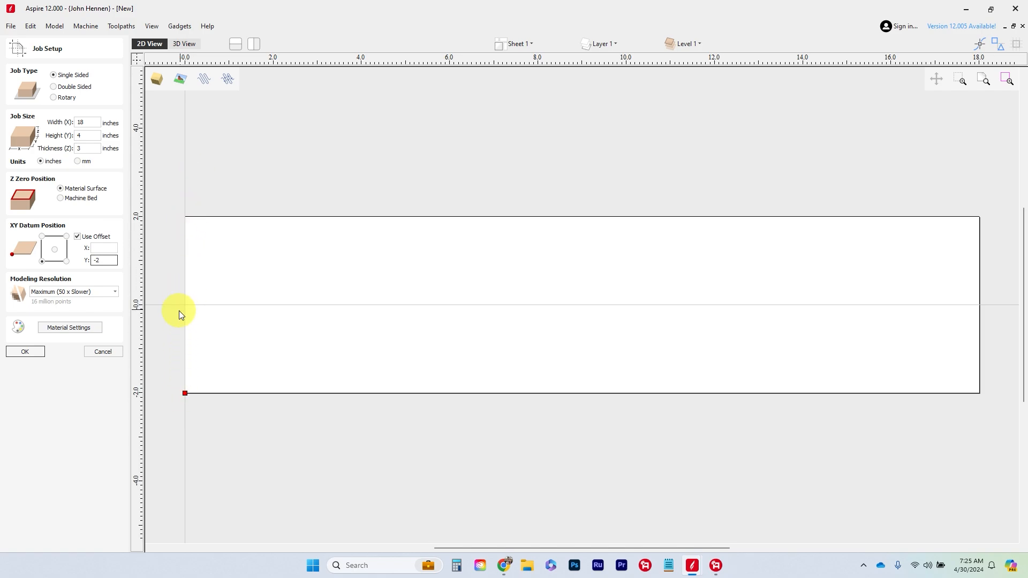
click(25, 353)
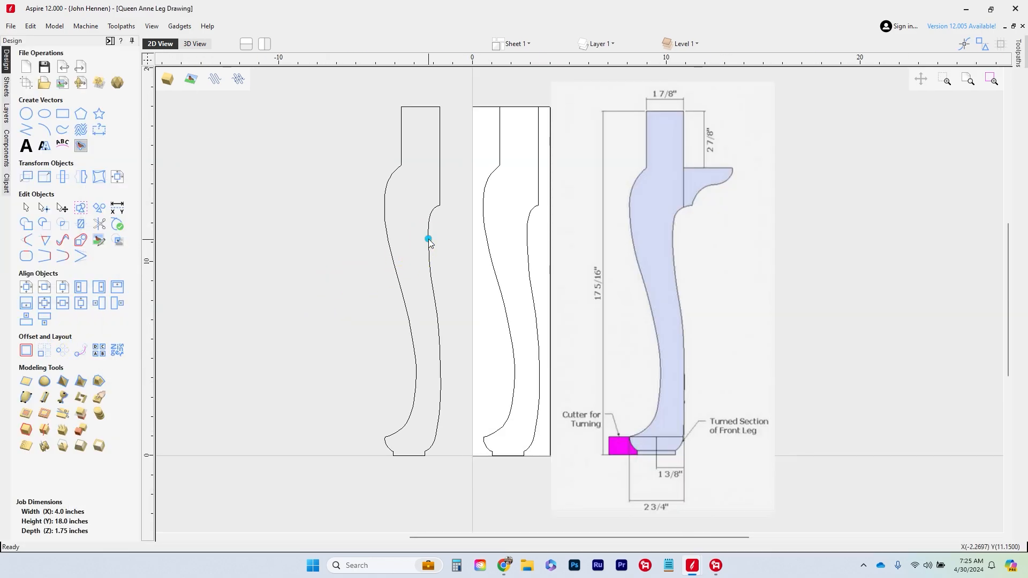
Step: Copy the separate leg outline from the Queen Anne Leg Drawing into the new job and center it in the material
click(428, 239)
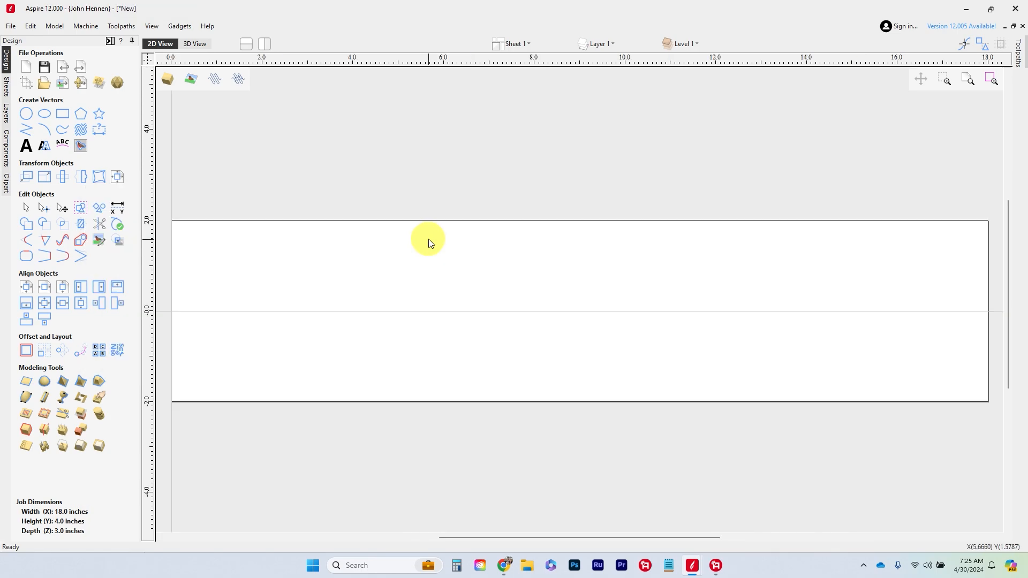
key(ctrl+v)
scroll(454, 332, down, 4)
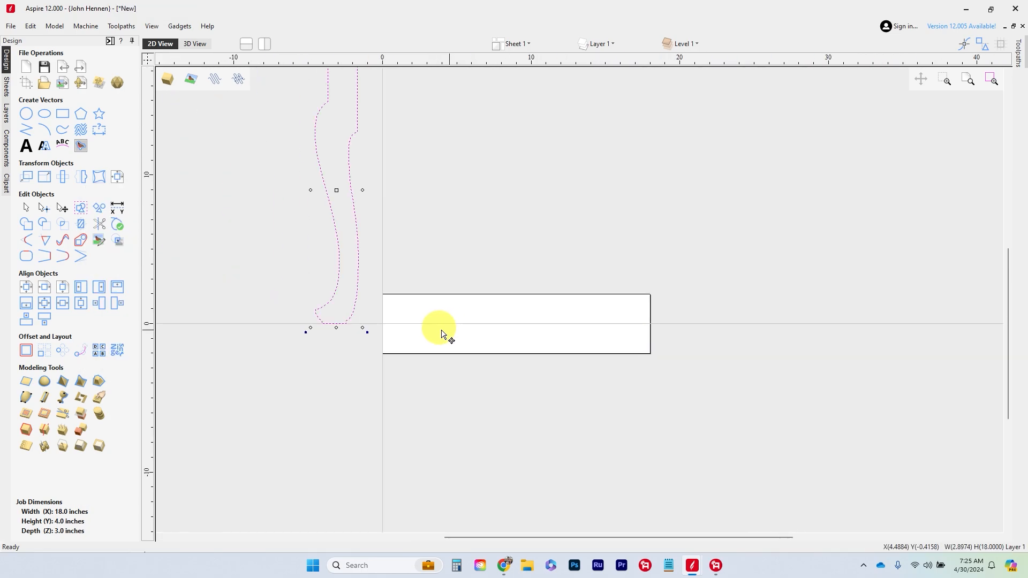
click(26, 287)
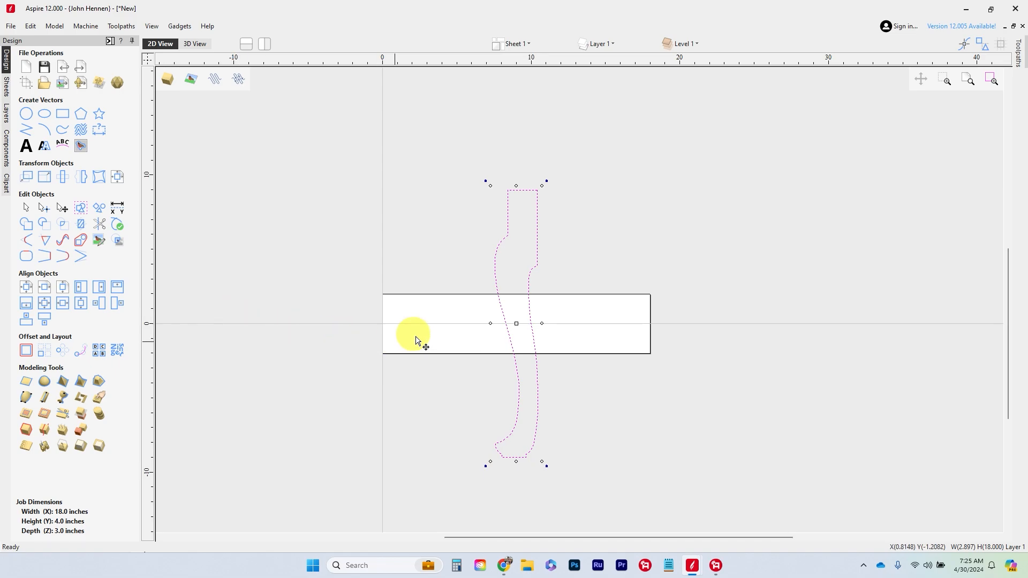
Step: Rotate the leg outline 90 degrees so it lies lengthwise along the material with its square end at X zero
key(9)
key(9)
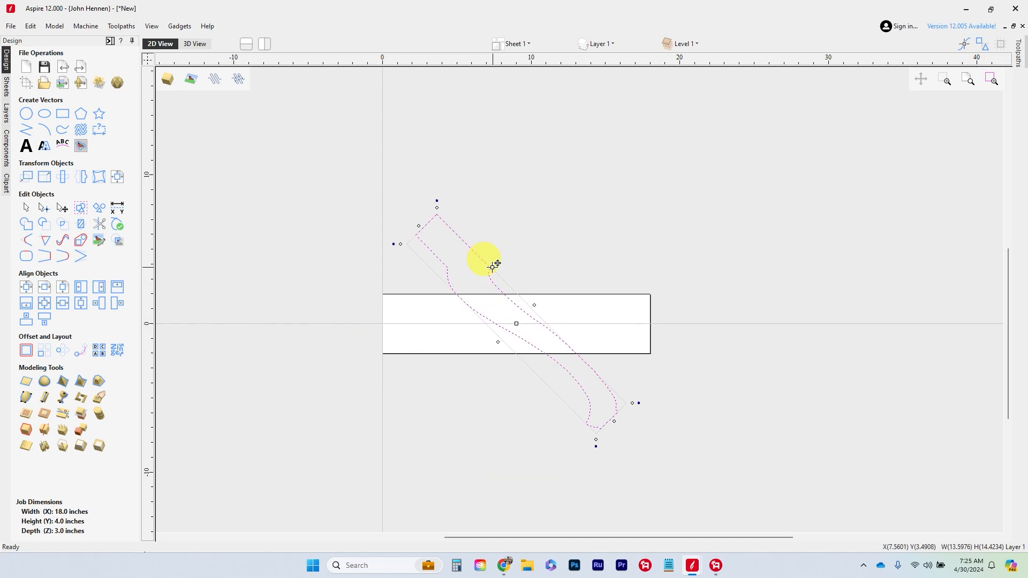
scroll(537, 320, up, 4)
scroll(501, 303, down, 3)
scroll(324, 292, up, 7)
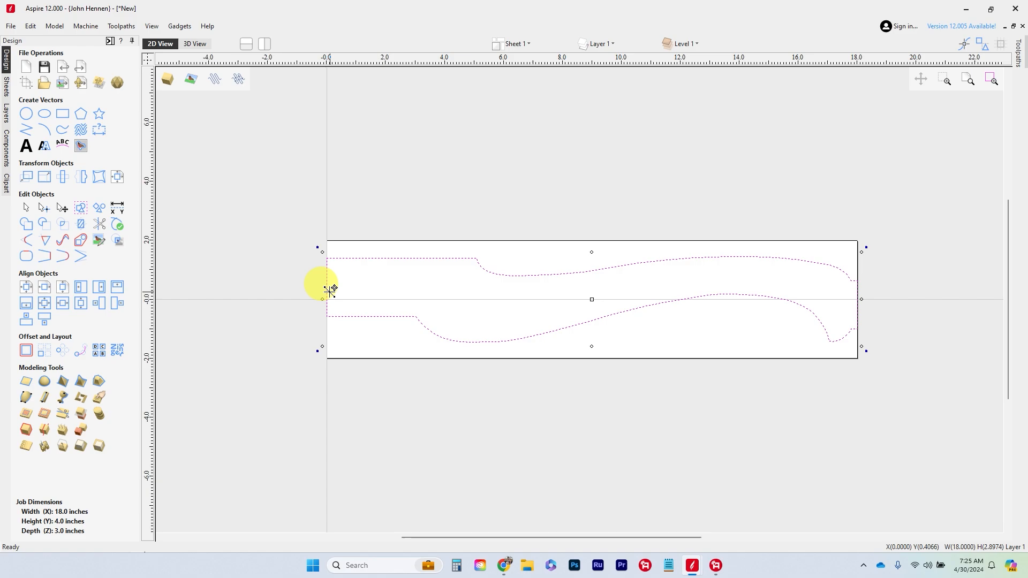
scroll(307, 282, down, 2)
scroll(385, 284, down, 2)
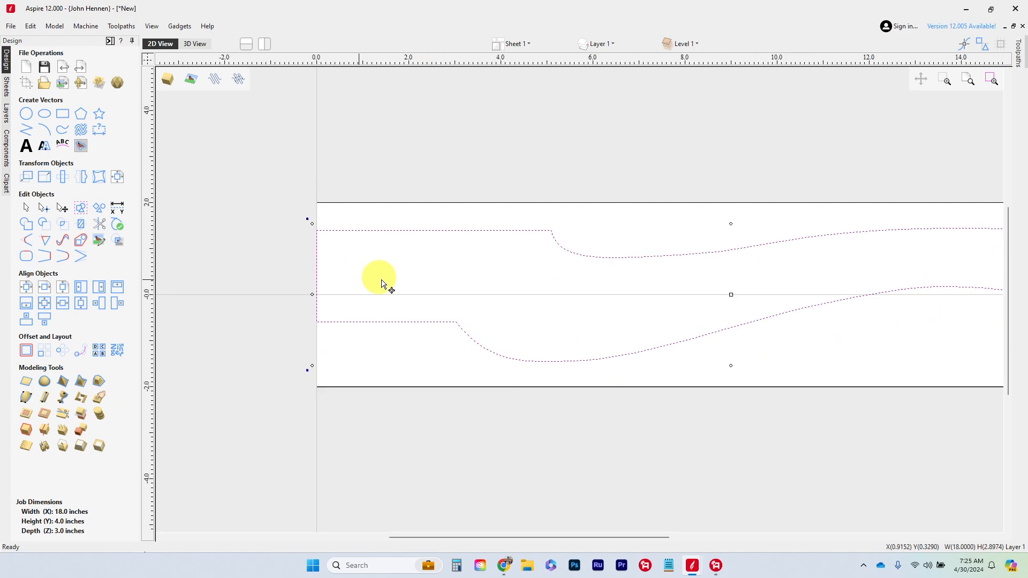
scroll(426, 284, down, 2)
scroll(685, 300, down, 1)
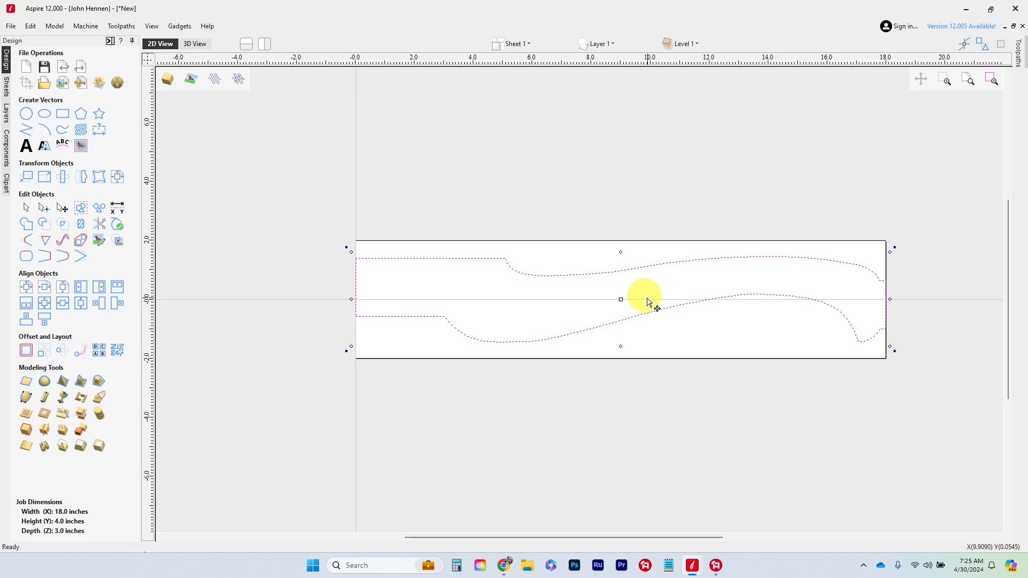
Step: Delete the straight closing spans at both ends of the leg outline, leaving separate upper and lower curves
key(n)
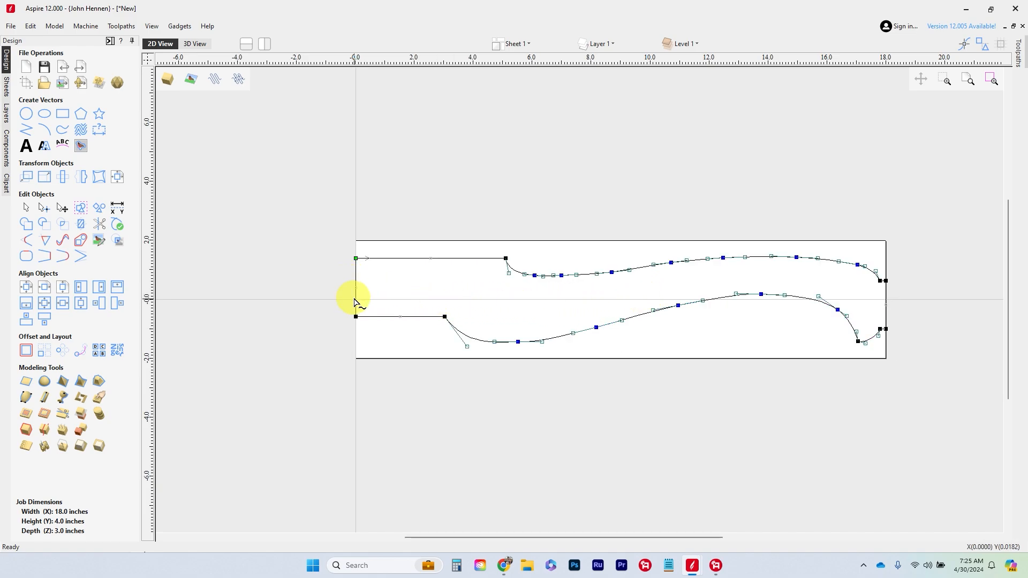
key(d)
key(d)
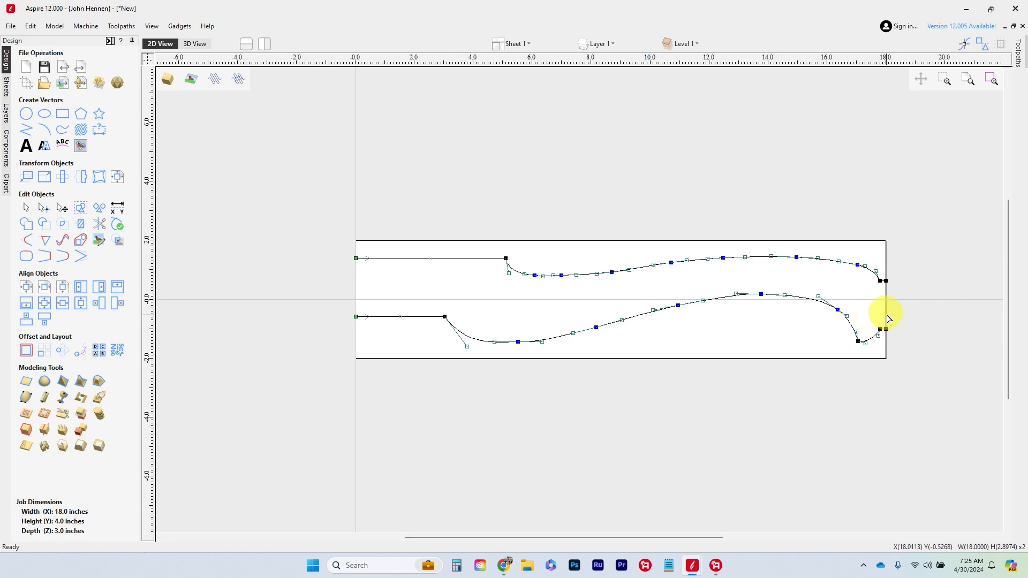
click(892, 315)
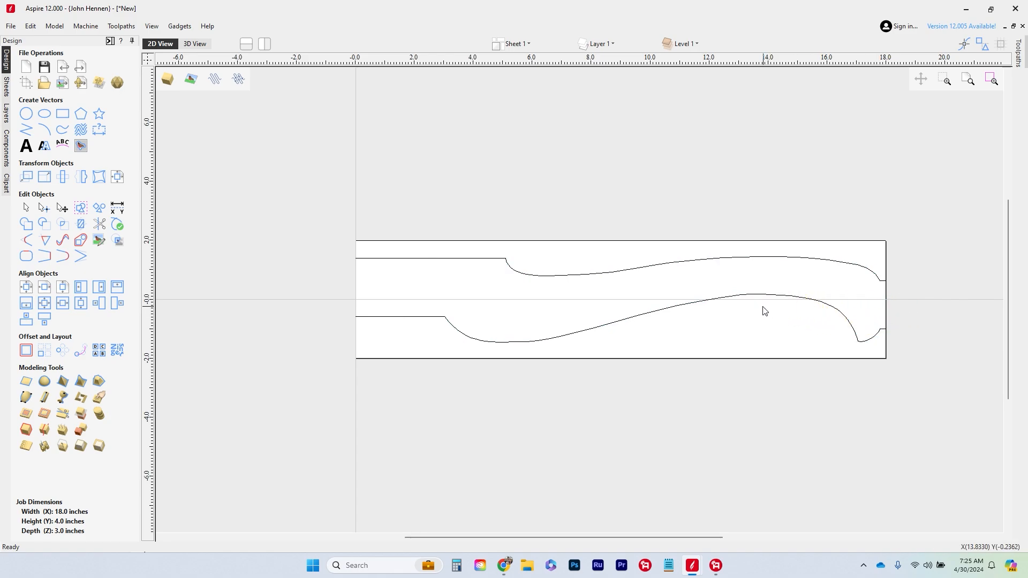
Step: Check the start points and nodes of the separate upper and lower leg curves
click(663, 314)
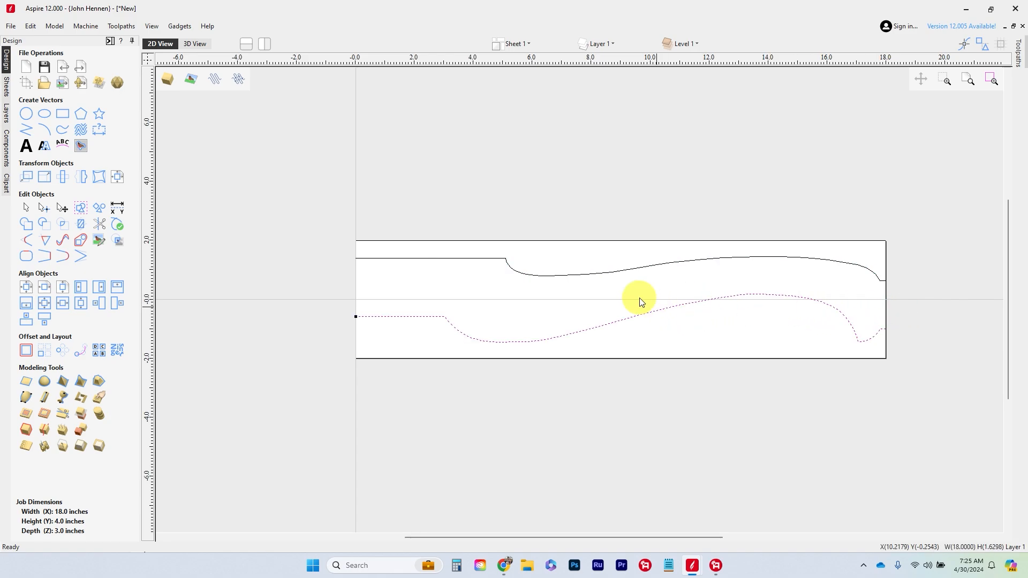
click(556, 277)
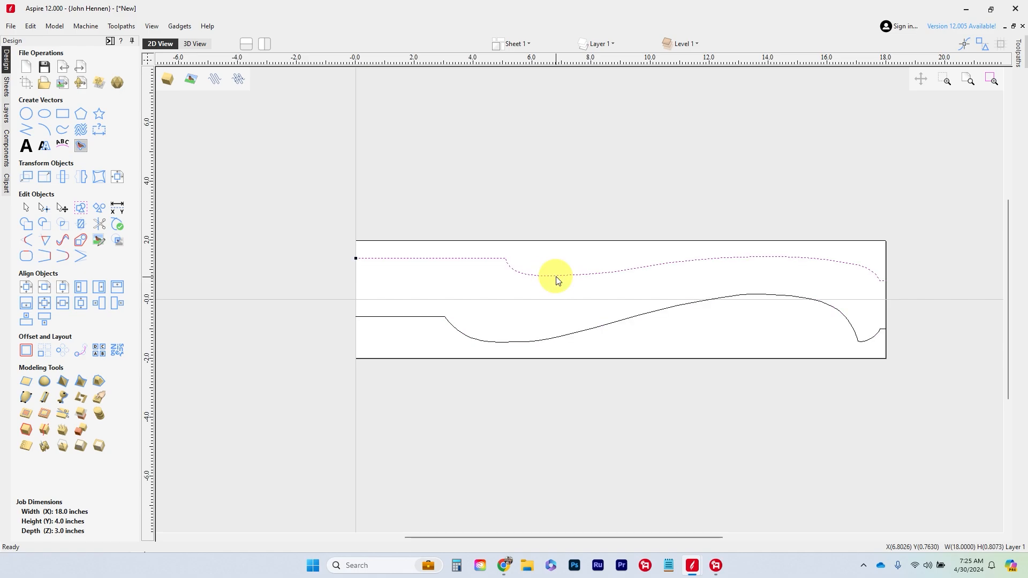
click(395, 317)
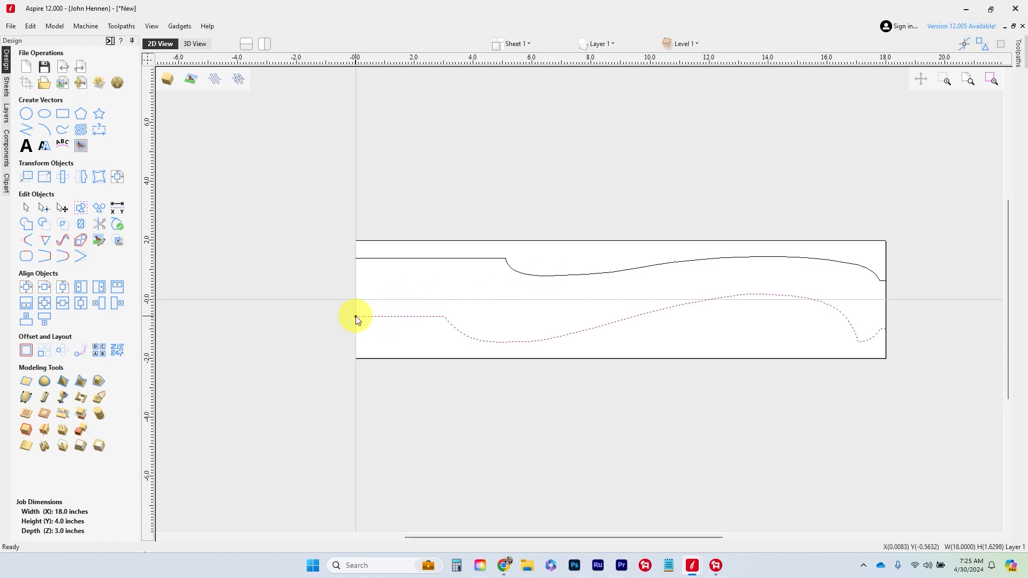
double_click(386, 324)
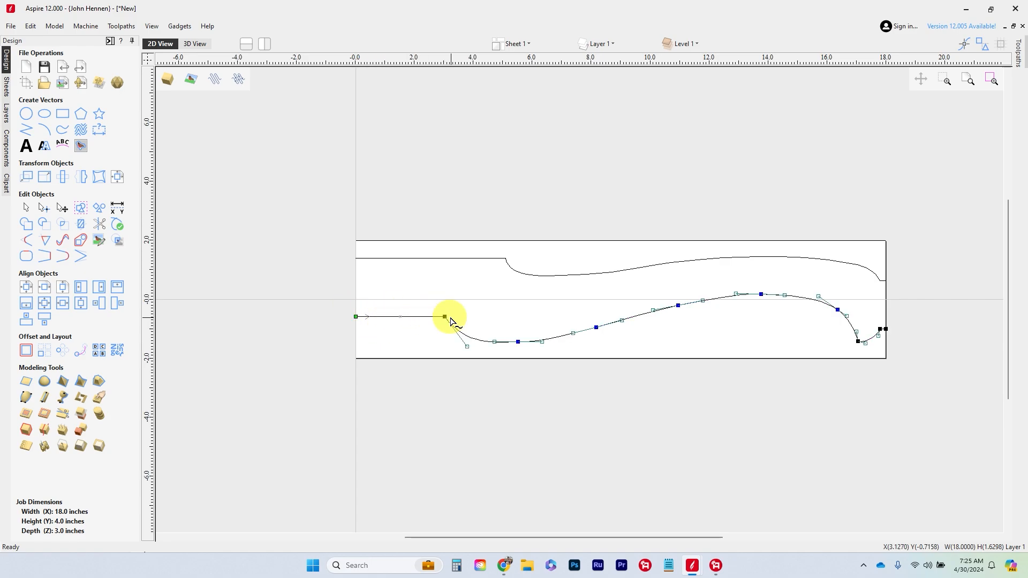
click(381, 258)
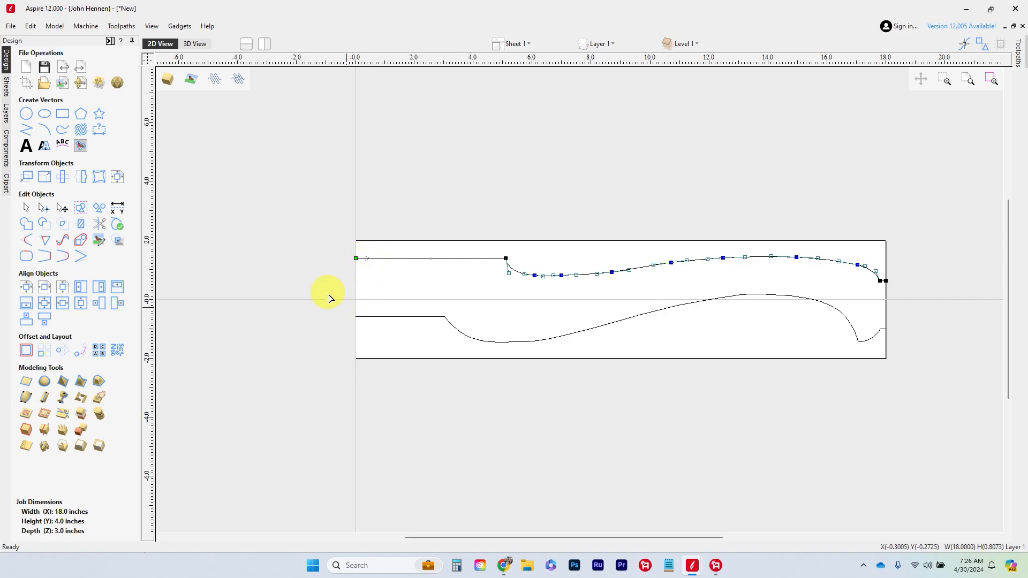
Step: Add a vertical dimension between the two curves at the square end of the leg and select it
click(81, 146)
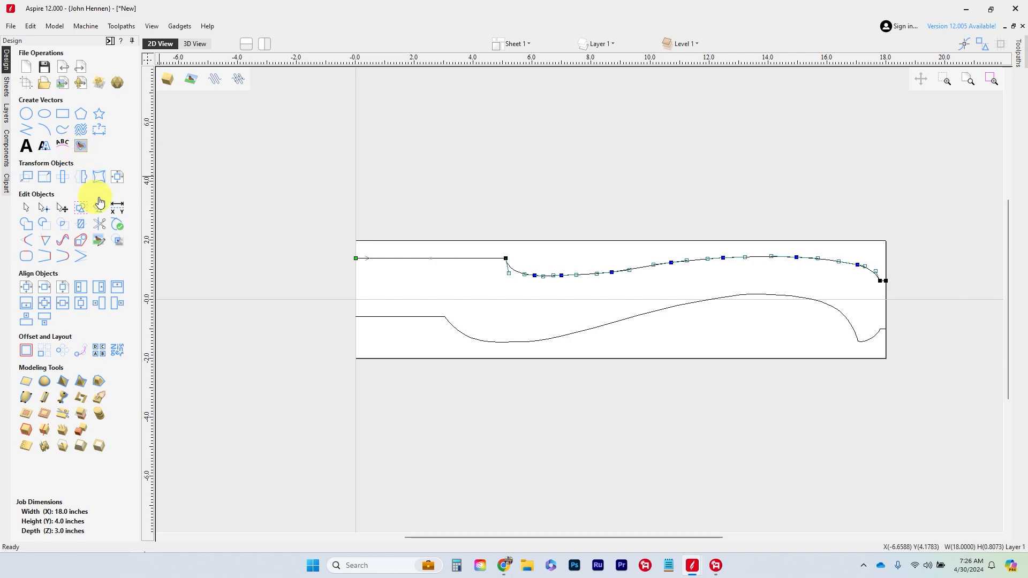
click(99, 130)
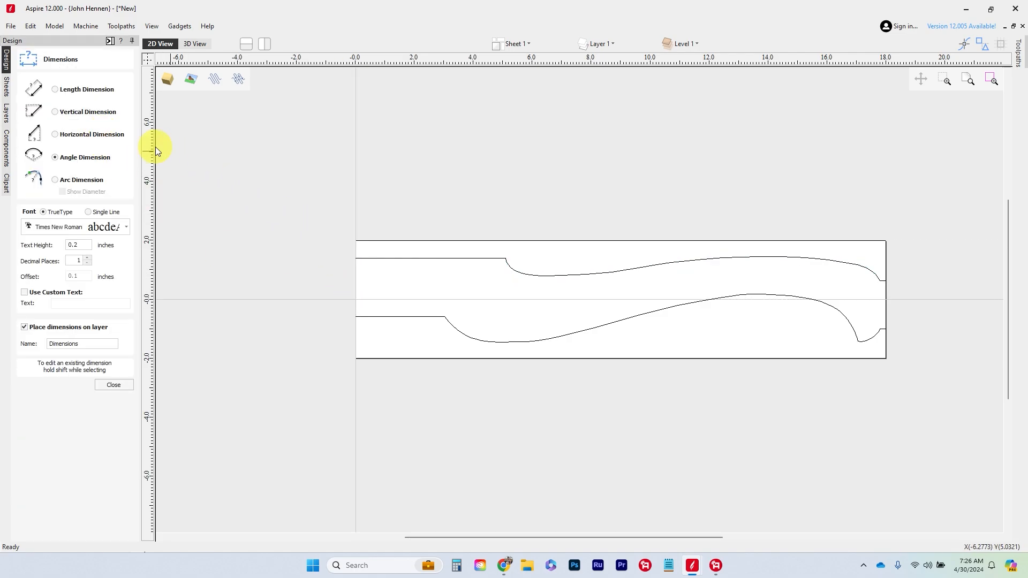
click(84, 118)
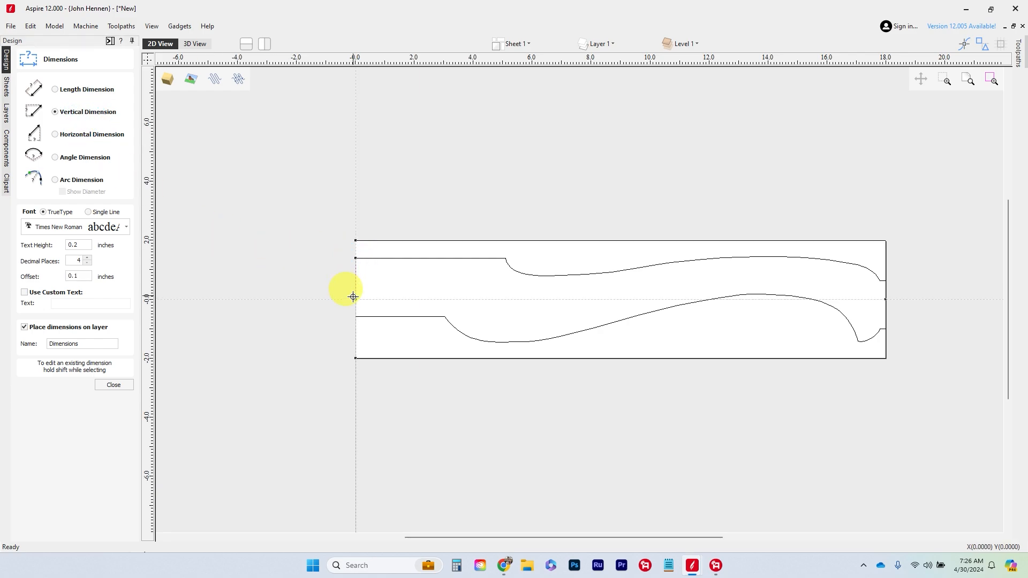
click(298, 287)
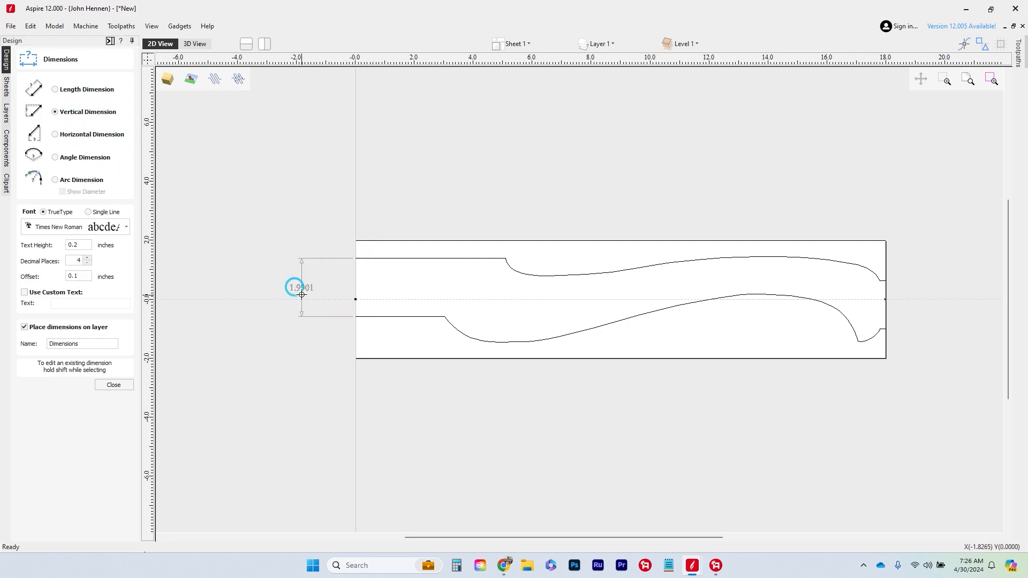
click(124, 384)
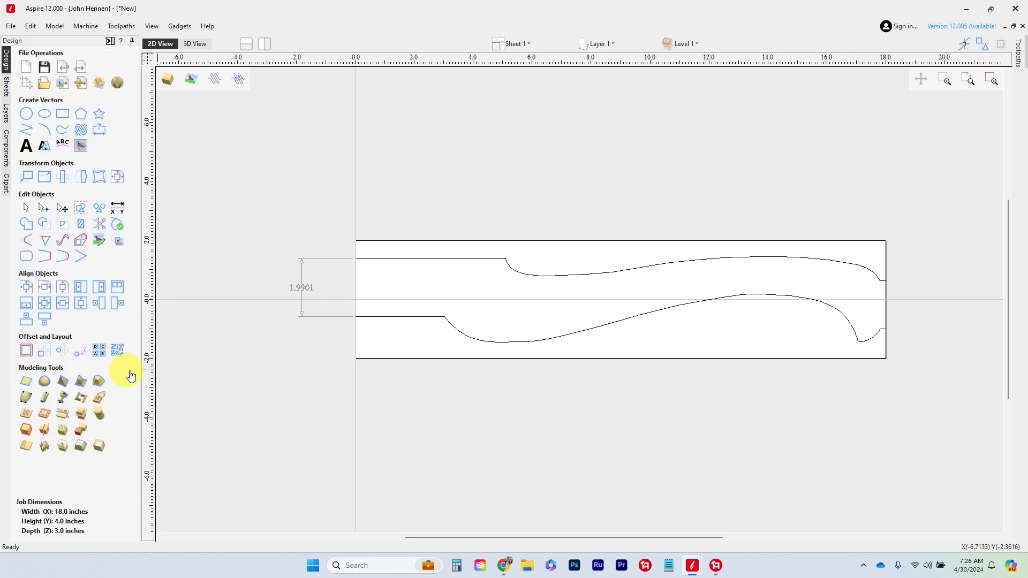
click(294, 287)
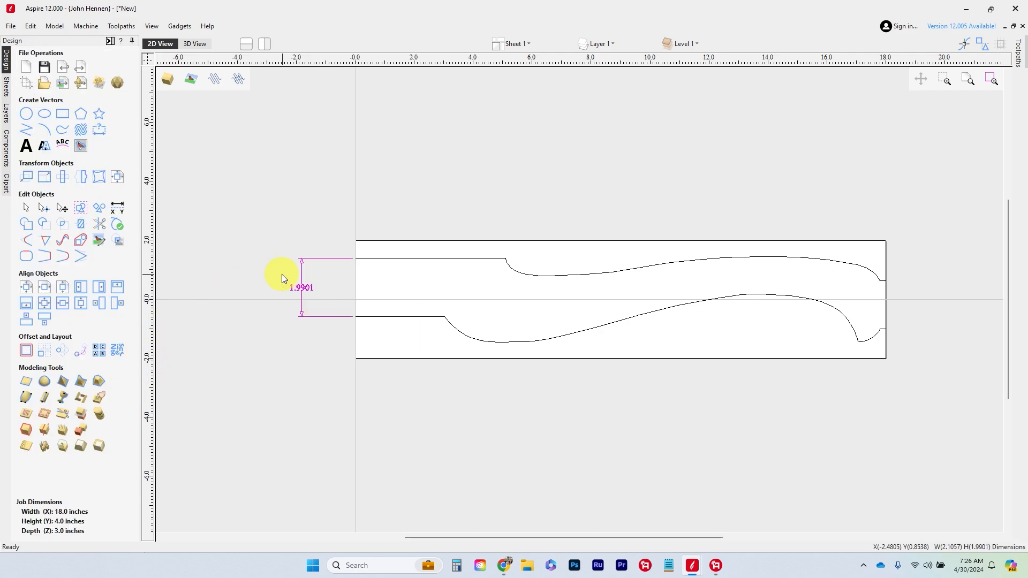
Step: Delete the selected dimension and draw a 1.5 x 1.5 inch square-cornered rectangle in the empty area above and beside the material's square-end side
key(Delete)
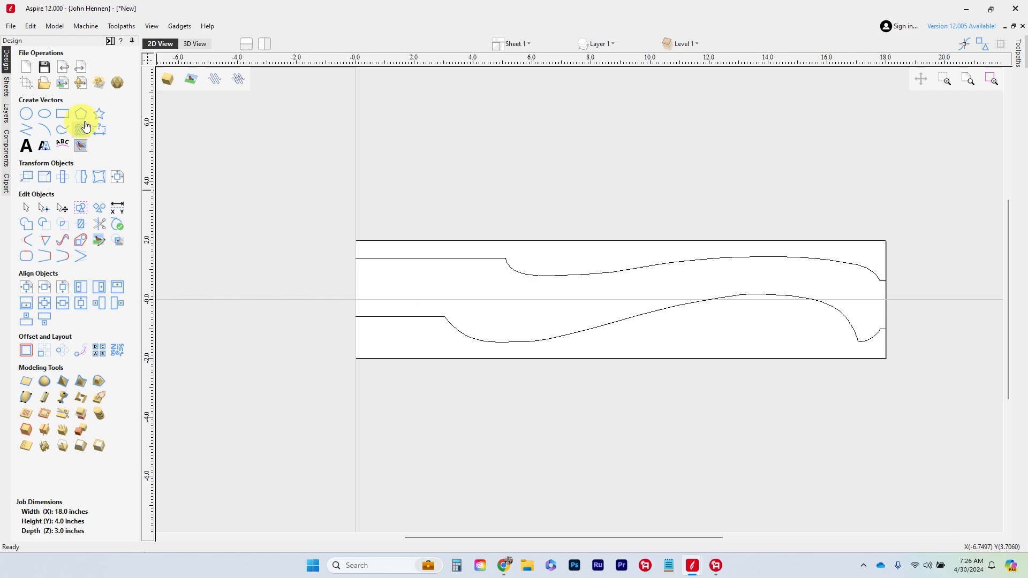
click(62, 113)
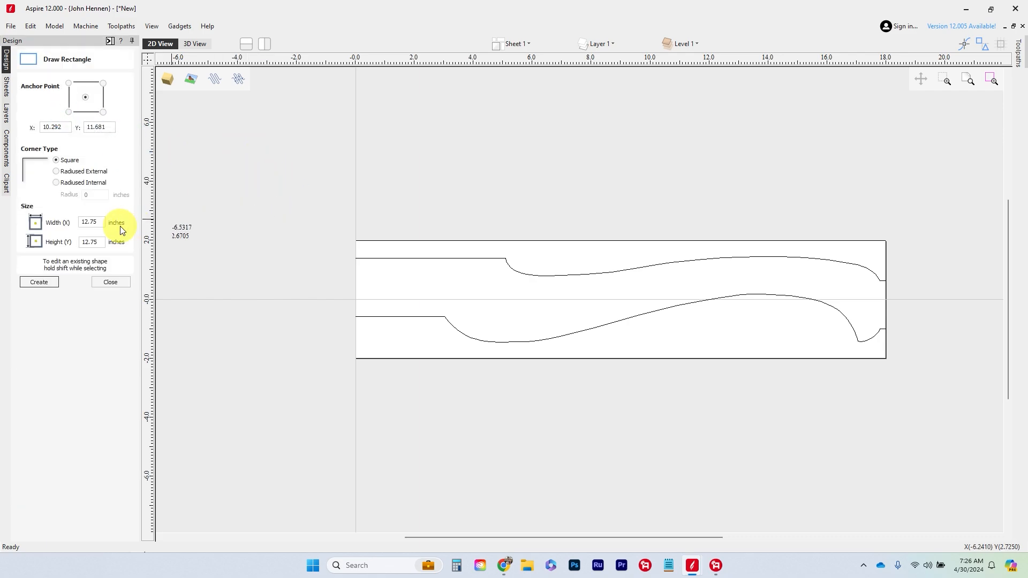
click(101, 225)
text(1.5)
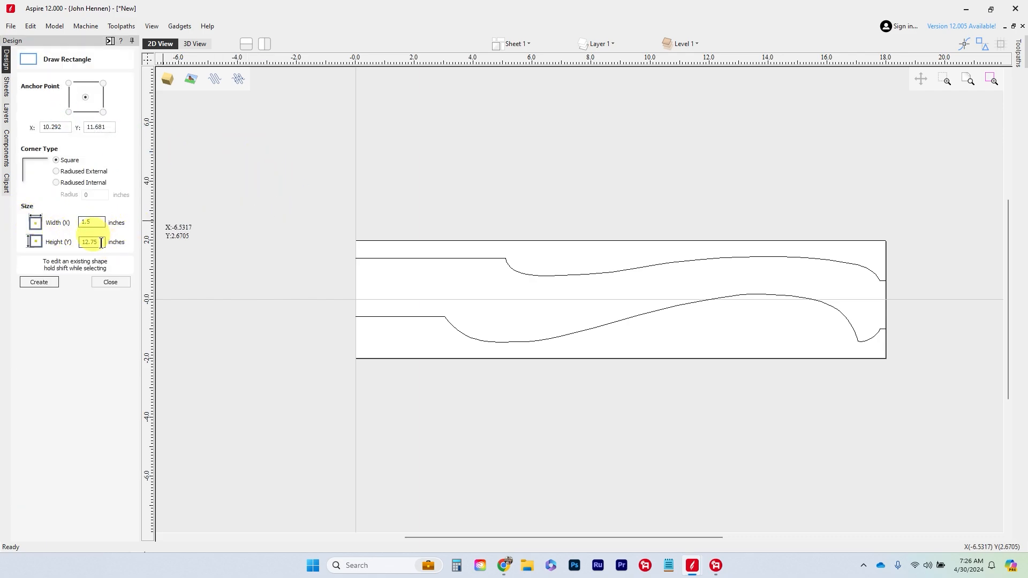
key(Tab)
text(1.5)
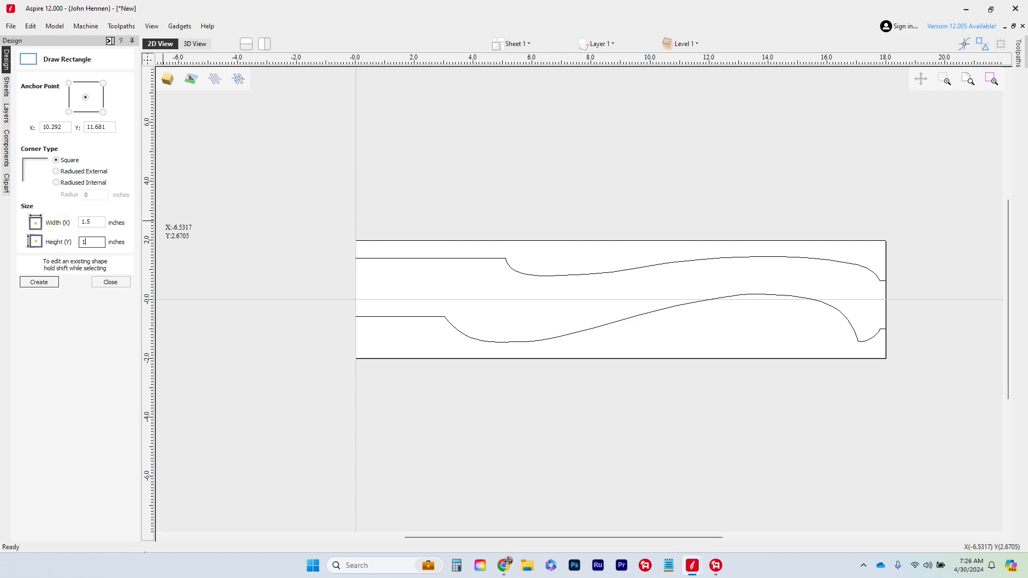
click(309, 162)
key(Escape)
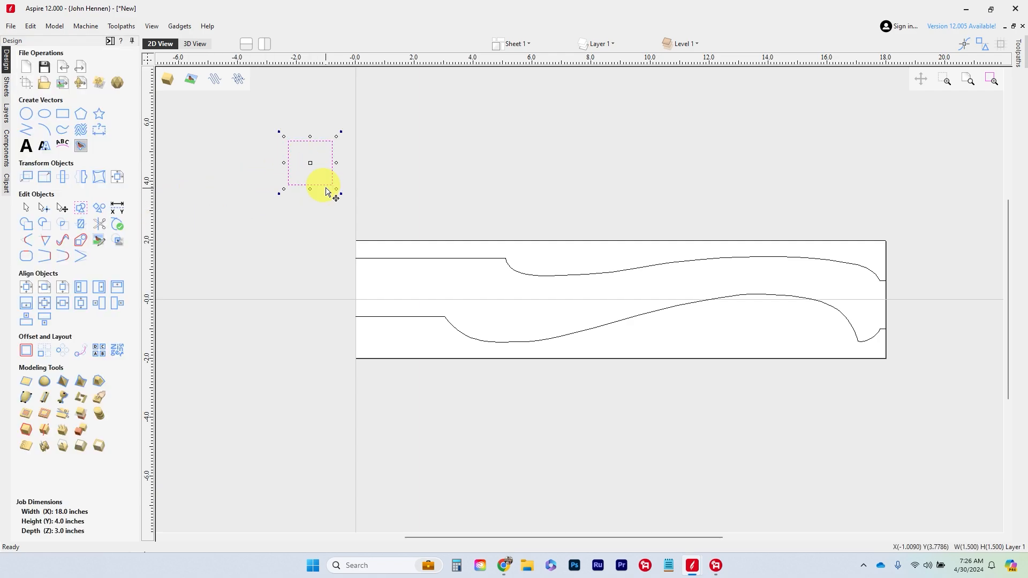
Step: Rotate the square 45 degrees into a diamond and delete its two lower spans, leaving an open peak-shaped vector
drag(327, 189, 323, 201)
scroll(305, 161, up, 2)
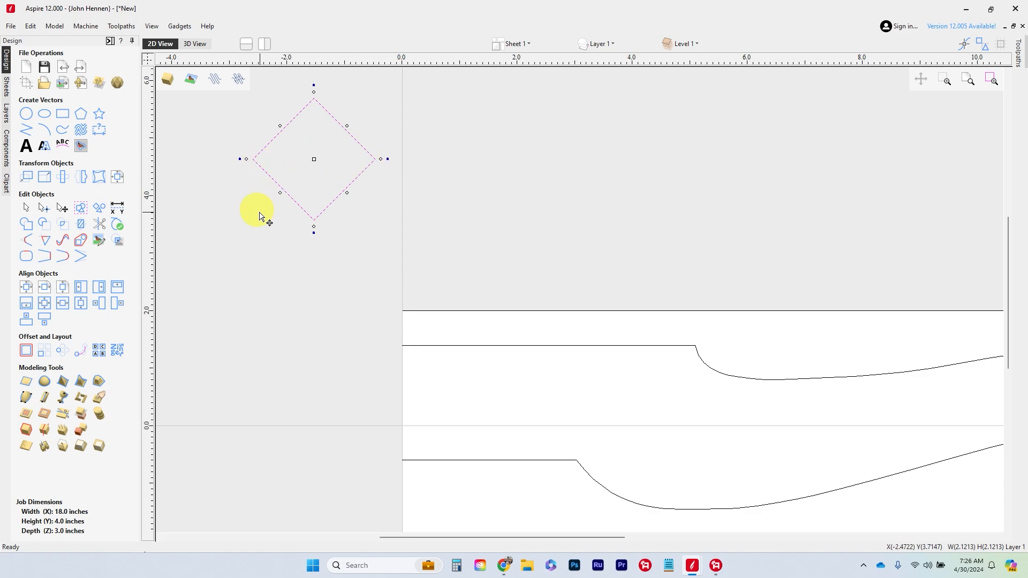
key(n)
key(d)
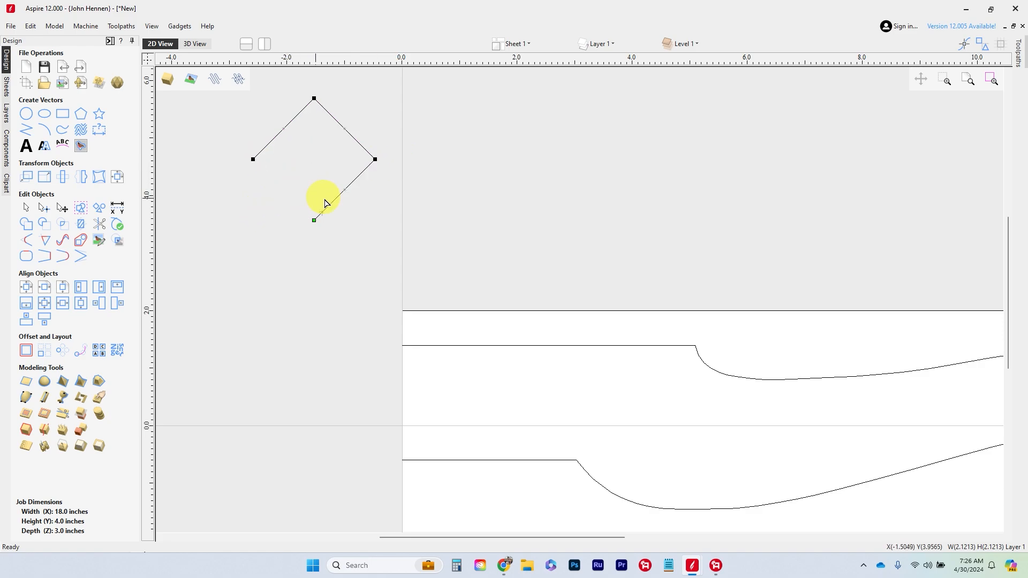
key(d)
click(313, 214)
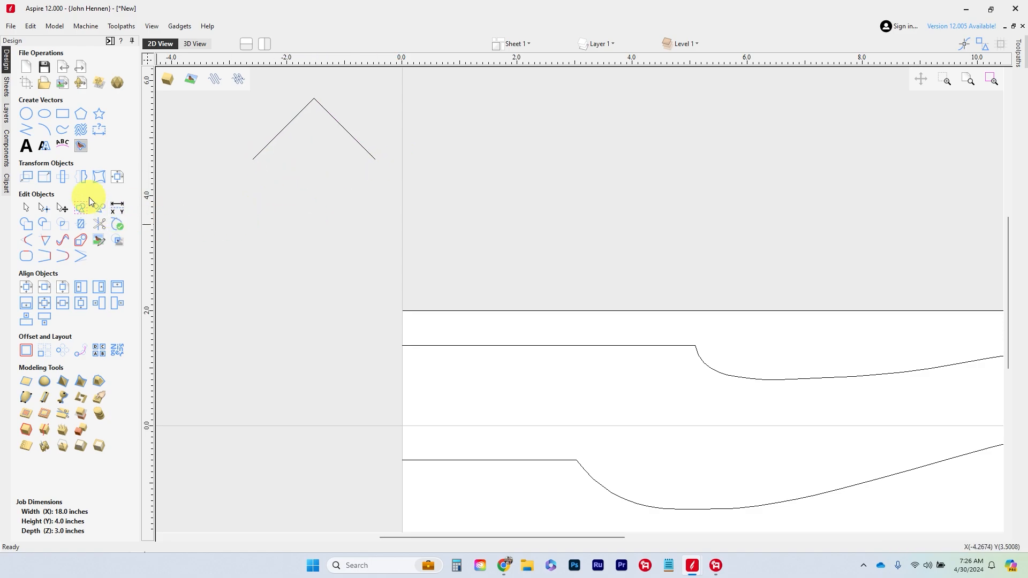
Step: Resize the peak-shaped vector to a width of 2 inches with its proportions linked
click(272, 141)
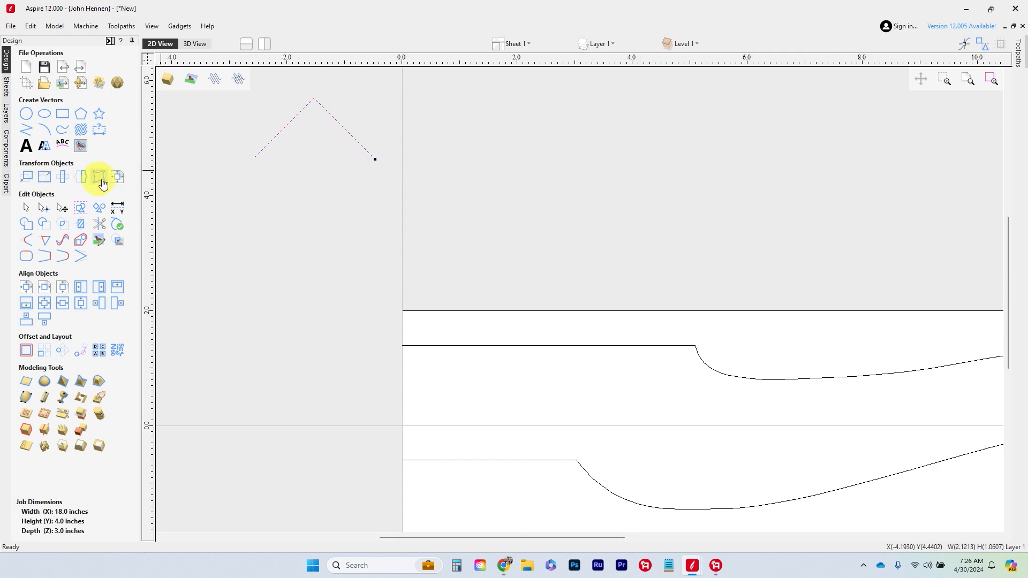
click(45, 178)
double_click(67, 212)
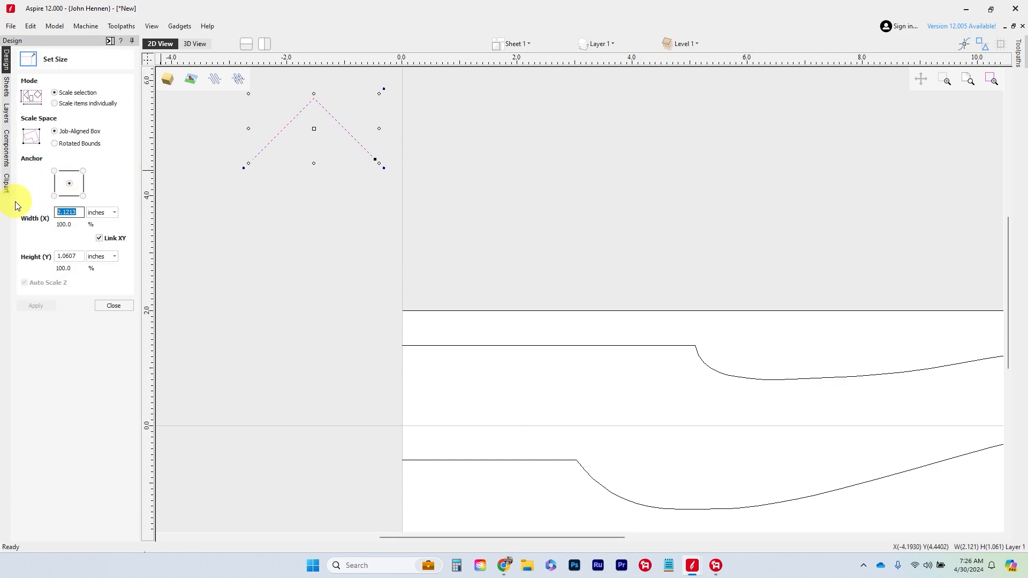
text(2)
click(36, 304)
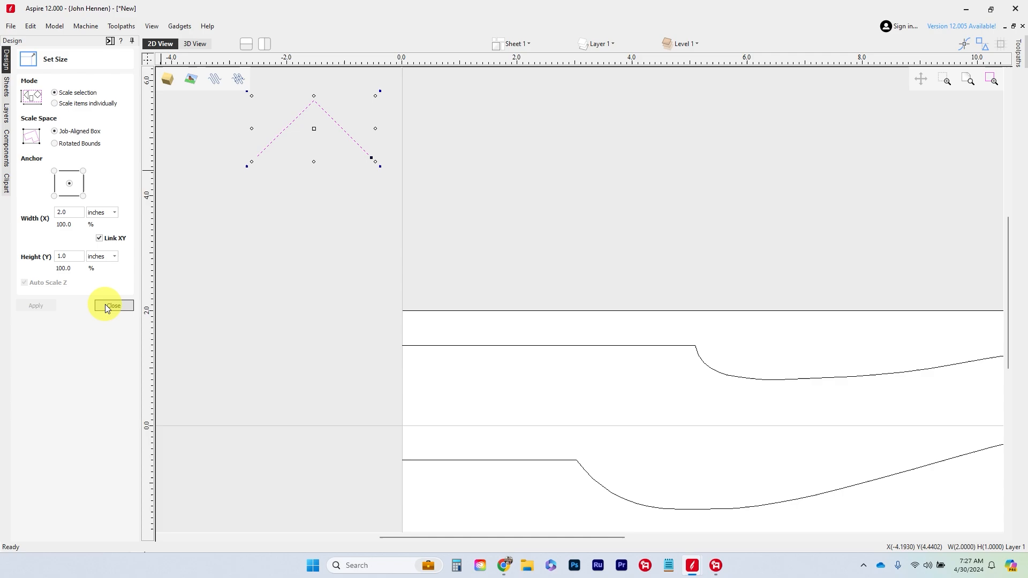
click(129, 306)
click(240, 281)
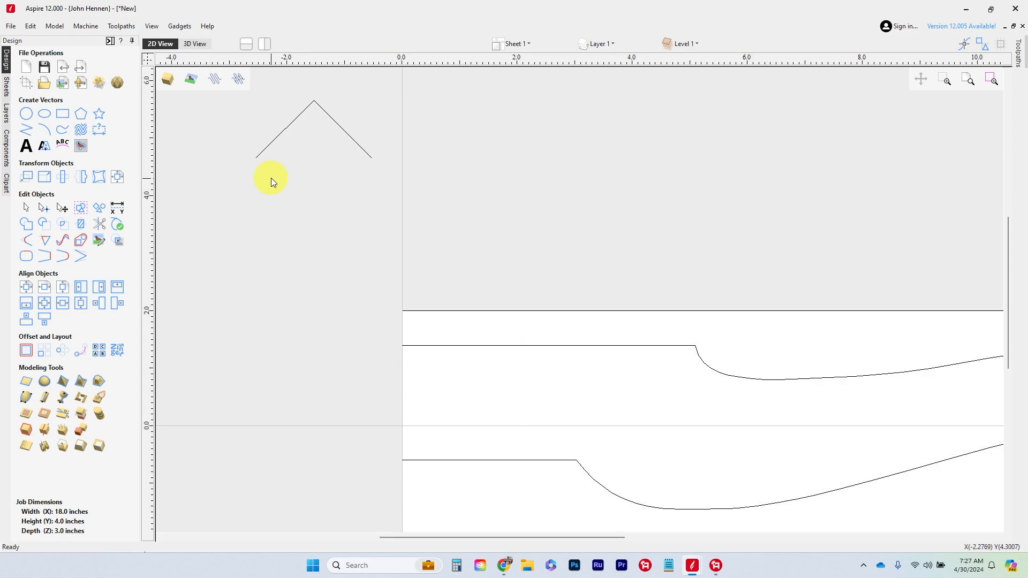
Step: Copy the peak vector directly below the original and mirror a copy of the duplicate downward to complete a diamond
scroll(271, 177, down, 2)
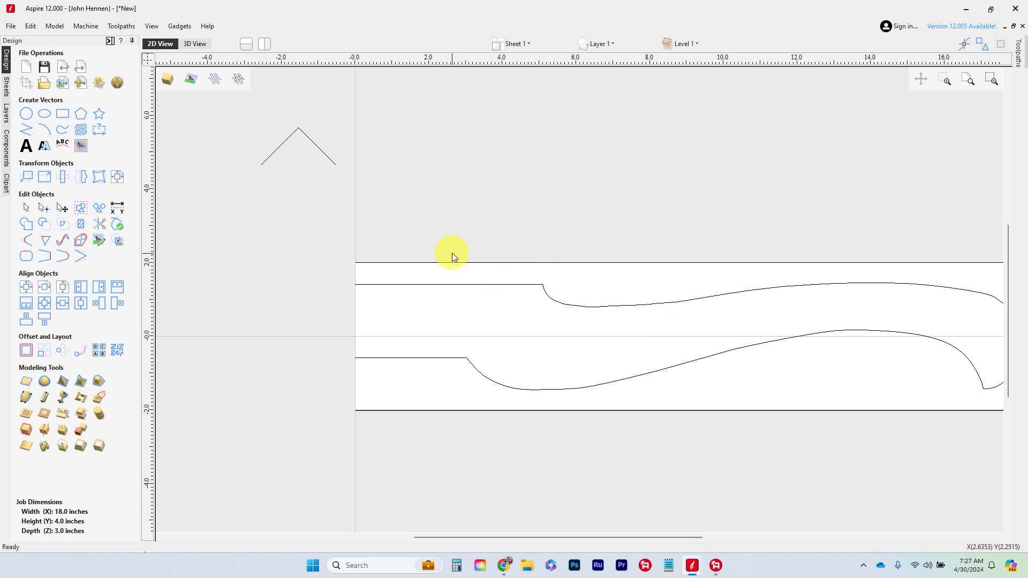
click(331, 160)
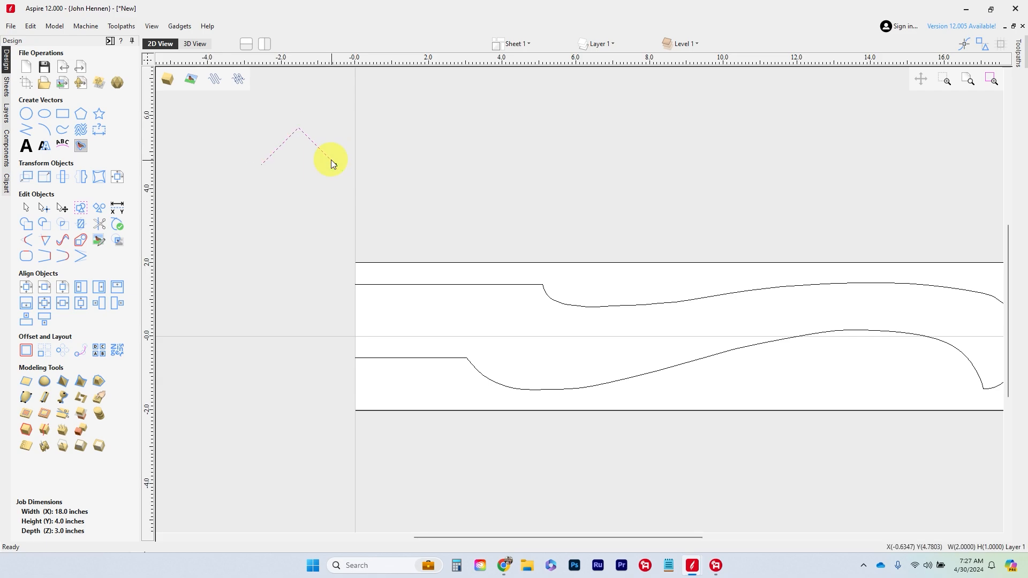
drag(333, 164, 320, 191)
click(182, 190)
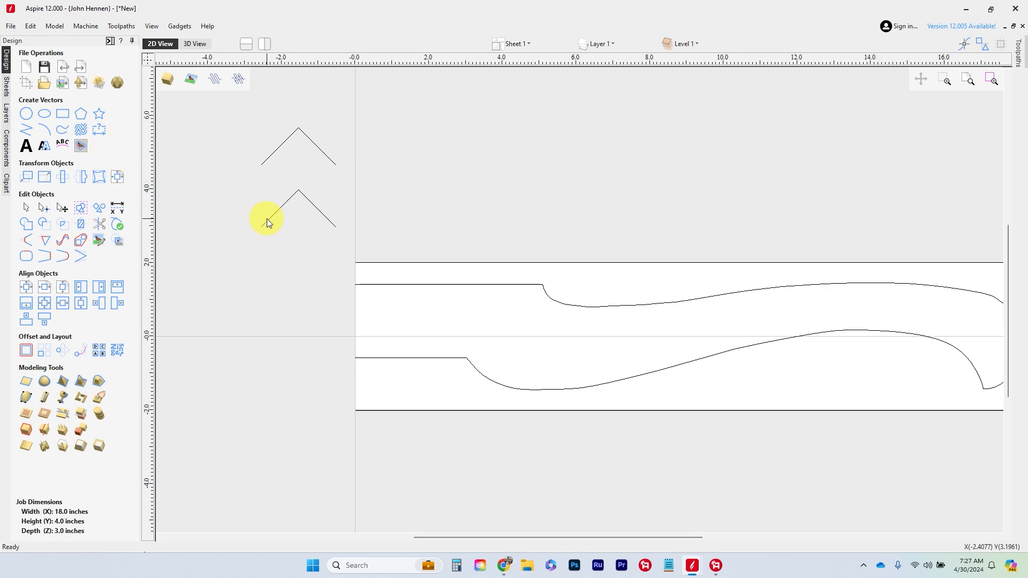
click(79, 177)
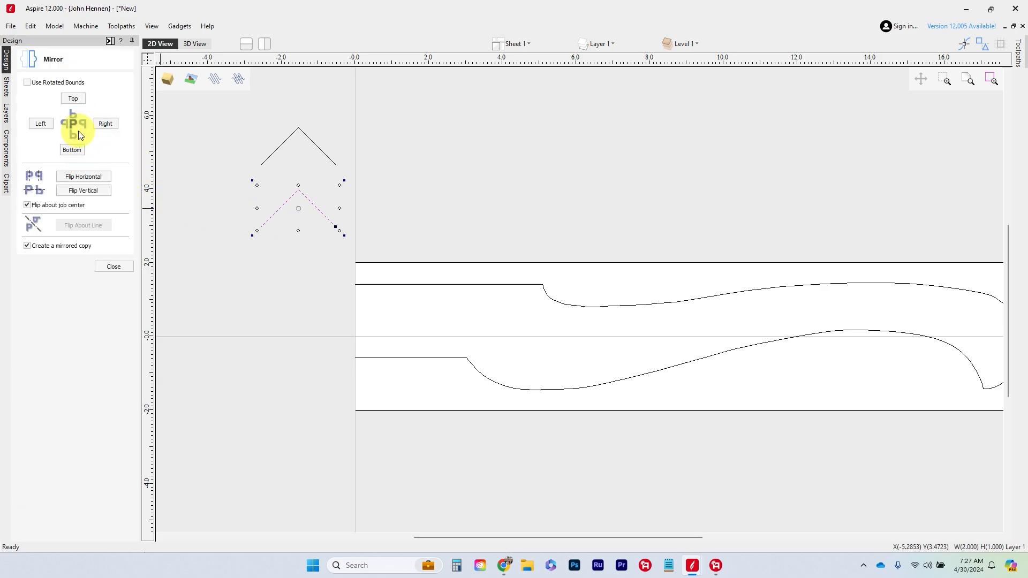
click(71, 149)
click(127, 268)
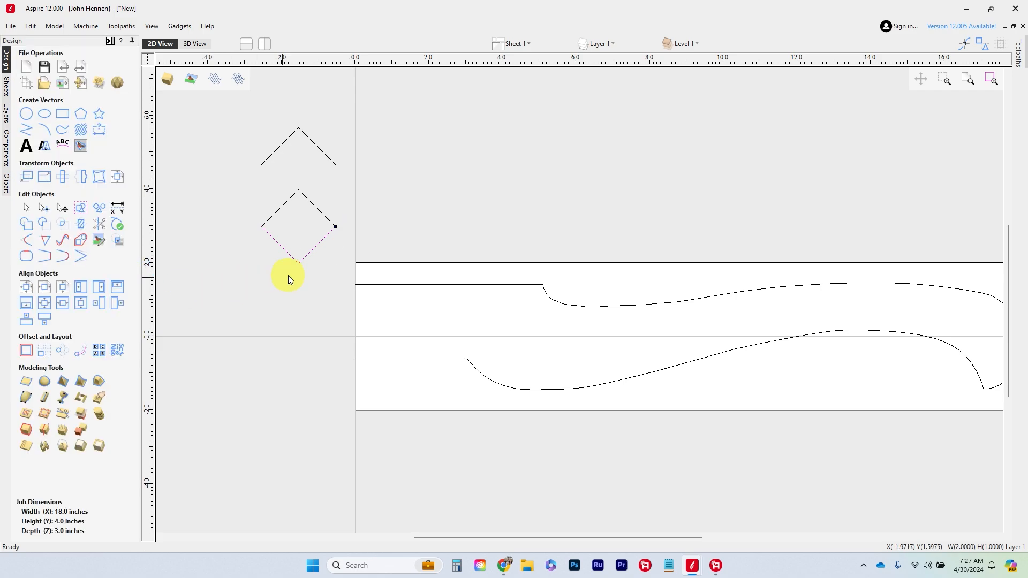
Step: Join the two diamond halves into one closed vector and round its left corner with a 0.75 inch normal fillet
drag(238, 204, 239, 203)
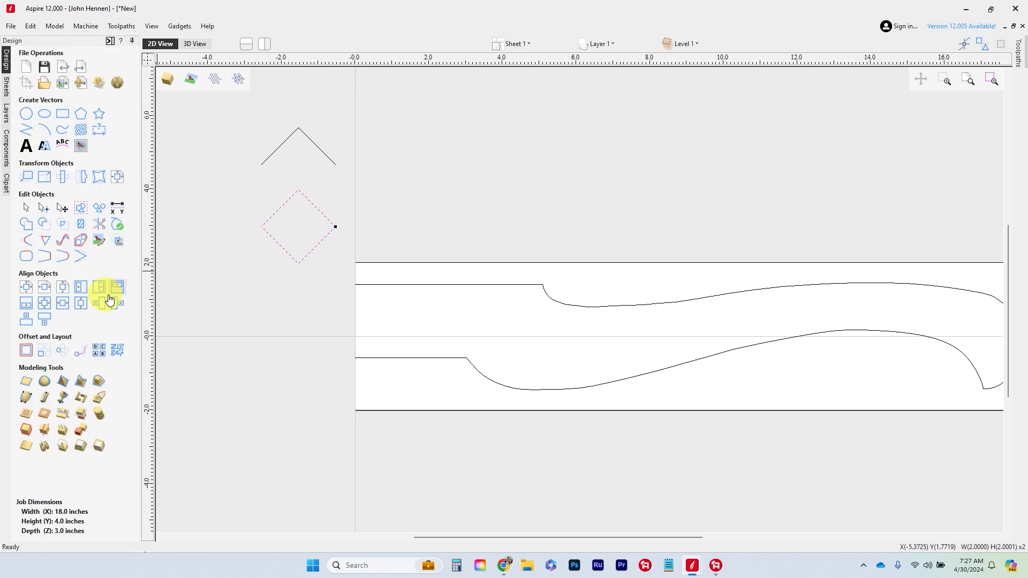
click(79, 260)
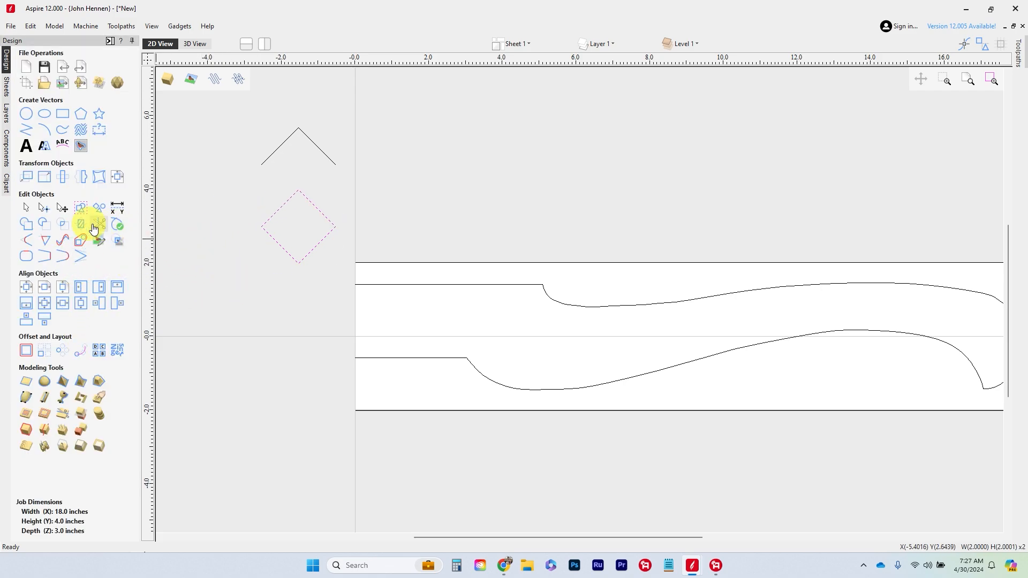
click(27, 240)
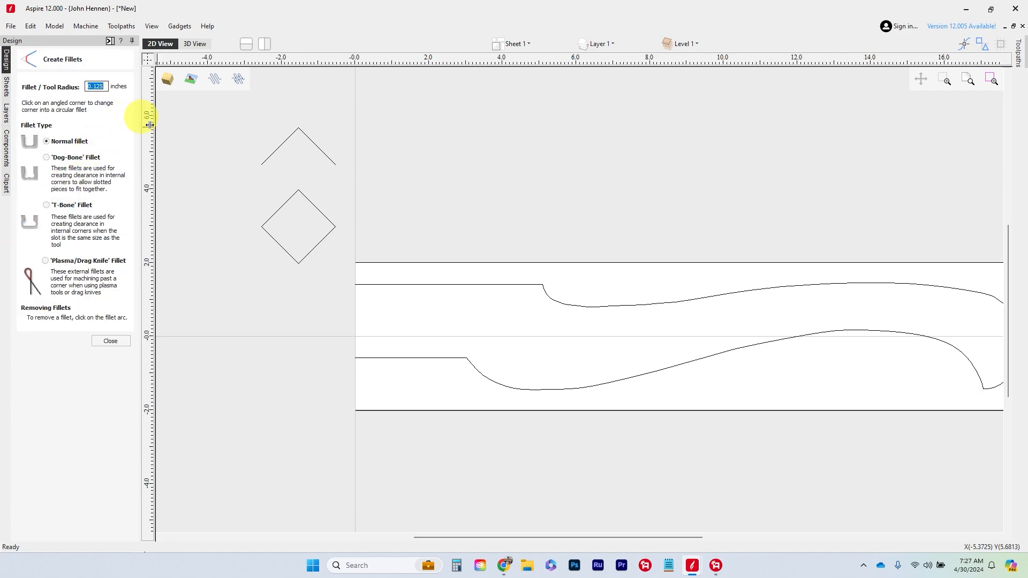
text(0.7)
key(Escape)
Step: Insert a midpoint in the diamond's rounded corner and remove the lower half, leaving an open peak with one rounded side
double_click(276, 239)
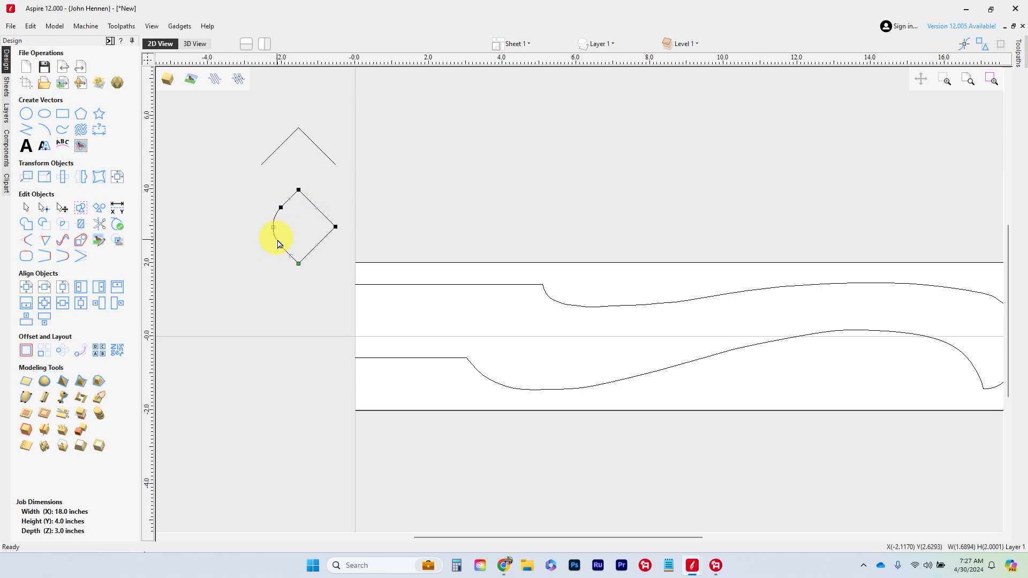
right_click(272, 239)
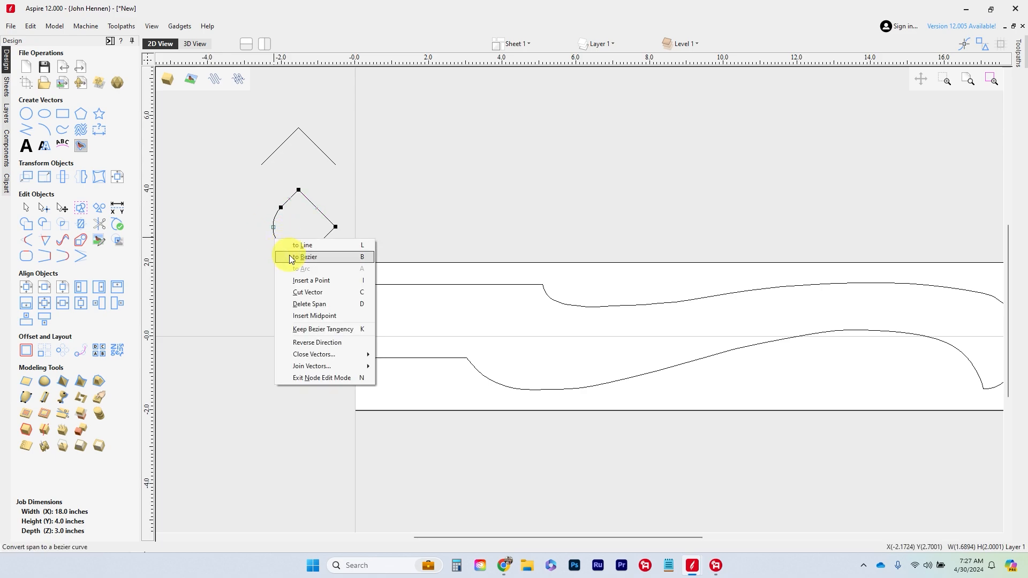
click(304, 315)
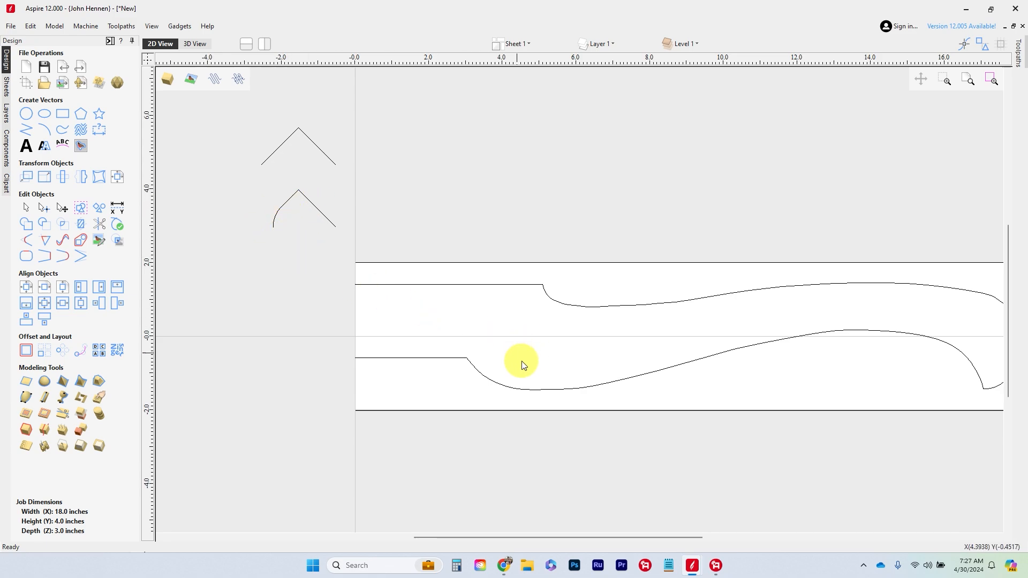
Step: Tile the 2D and 3D views one above the other, with the 3D view tilted to an angled perspective of the leg curves
scroll(278, 223, down, 3)
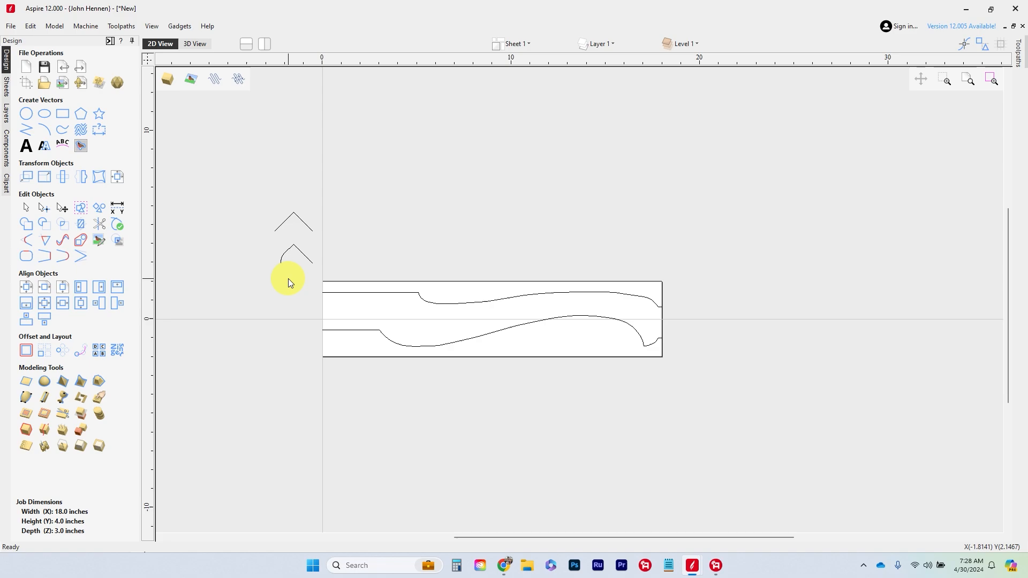
scroll(170, 162, up, 2)
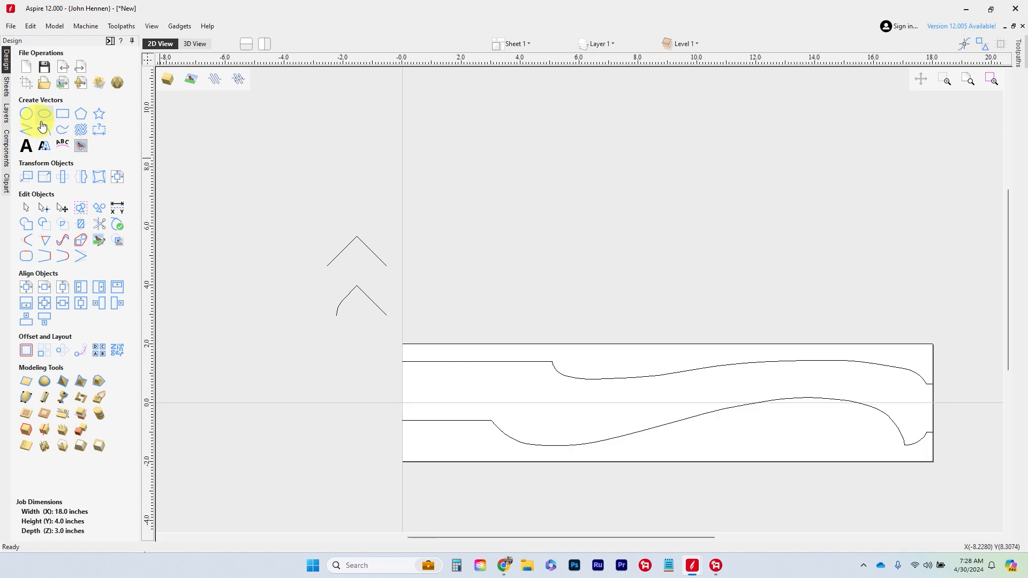
click(245, 45)
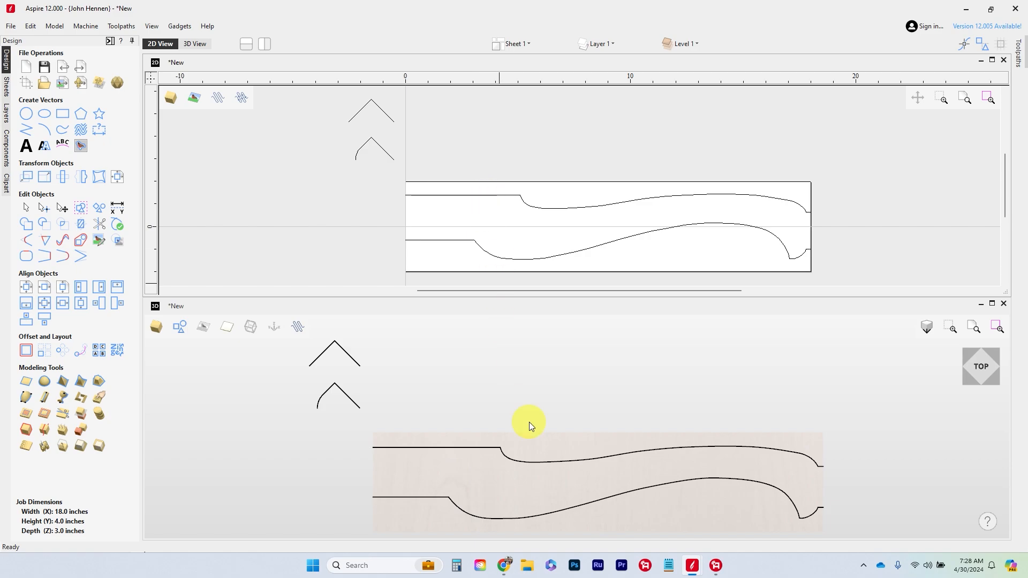
scroll(556, 336, down, 1)
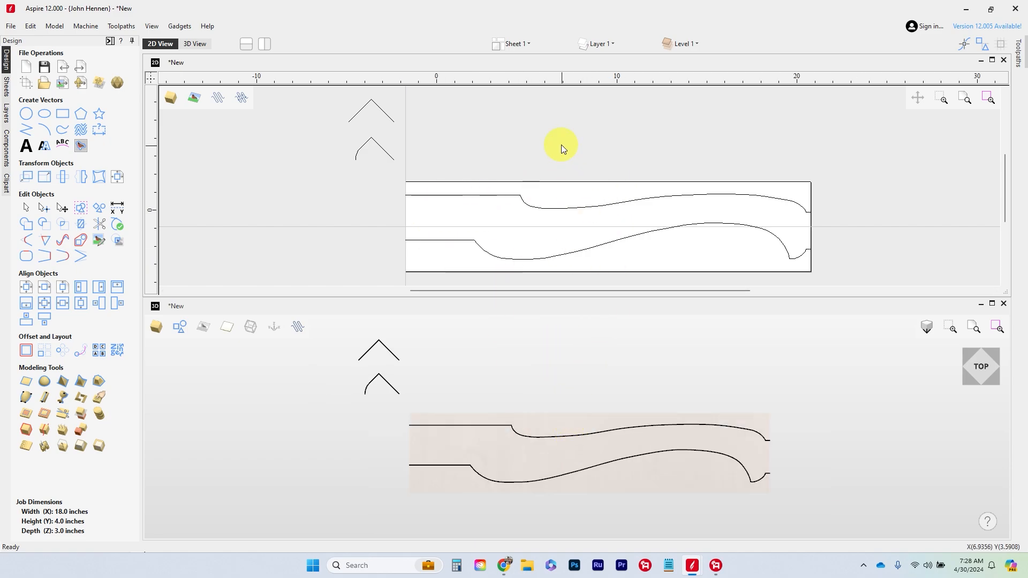
scroll(561, 144, down, 1)
scroll(678, 202, up, 1)
scroll(570, 372, down, 1)
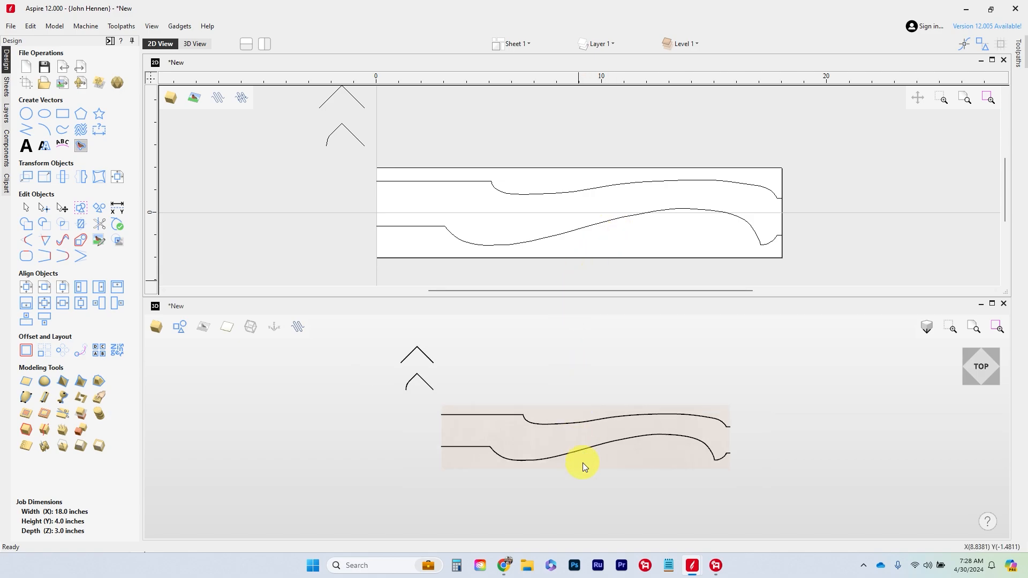
scroll(582, 463, up, 1)
drag(574, 496, 681, 447)
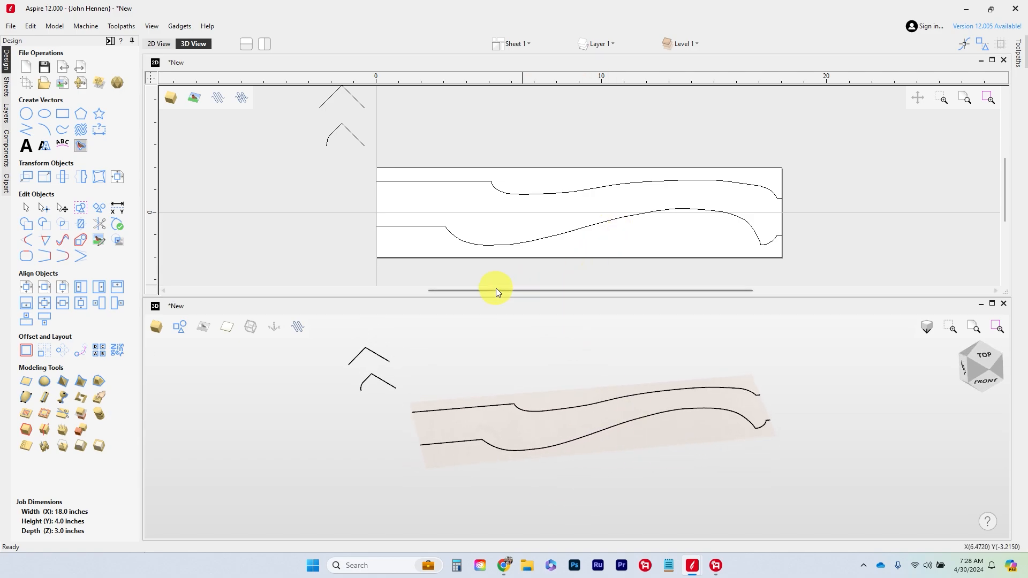
Step: Start a Two Rail Sweep and assign the lower and upper leg curves as its drive rails
click(407, 182)
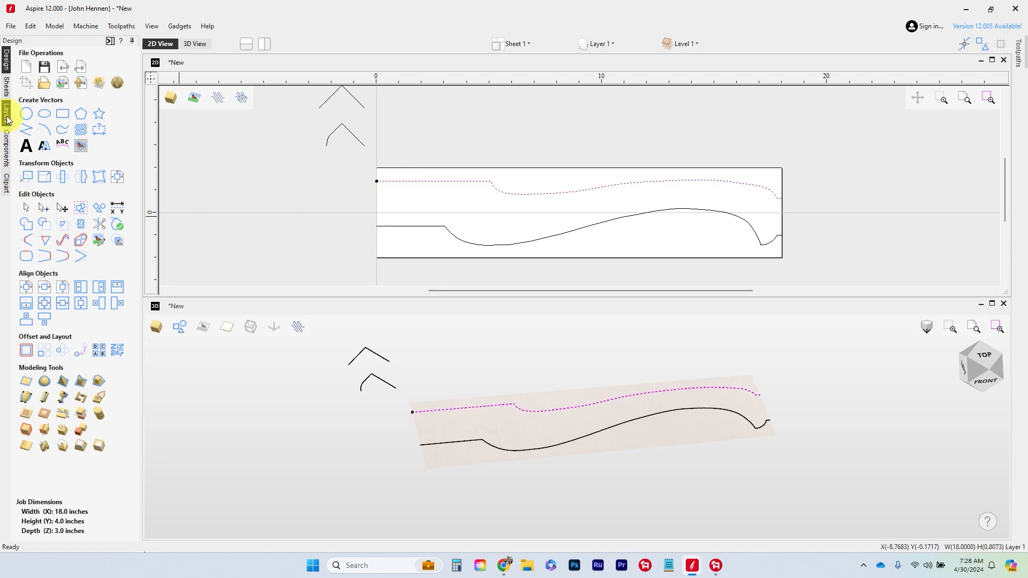
click(26, 399)
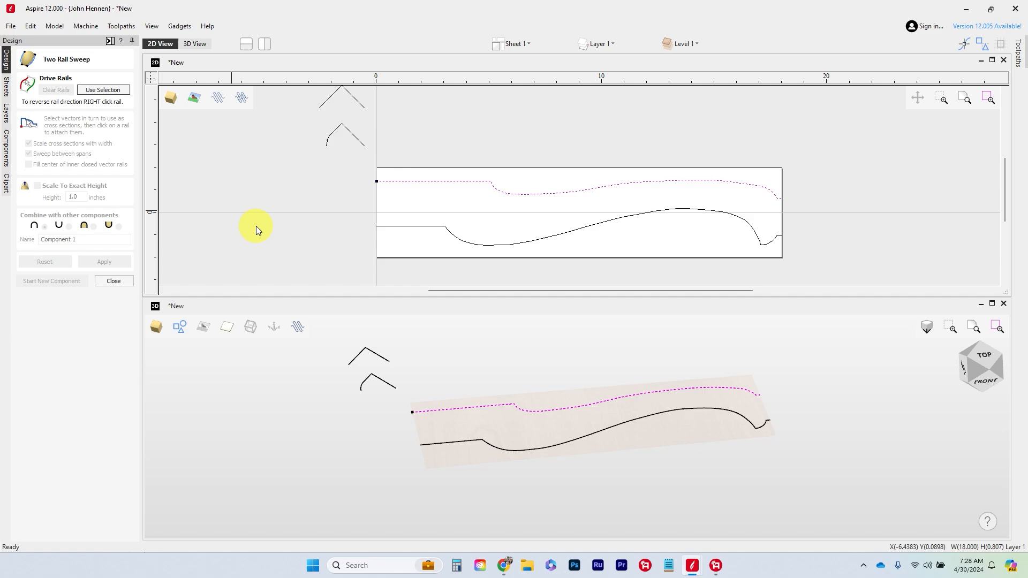
click(386, 227)
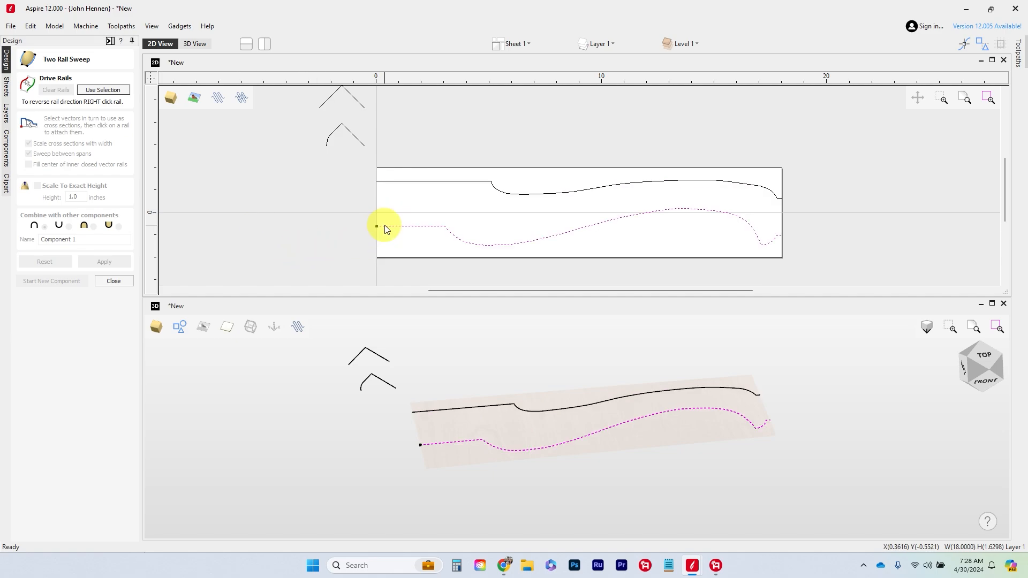
shift+click(385, 182)
click(103, 89)
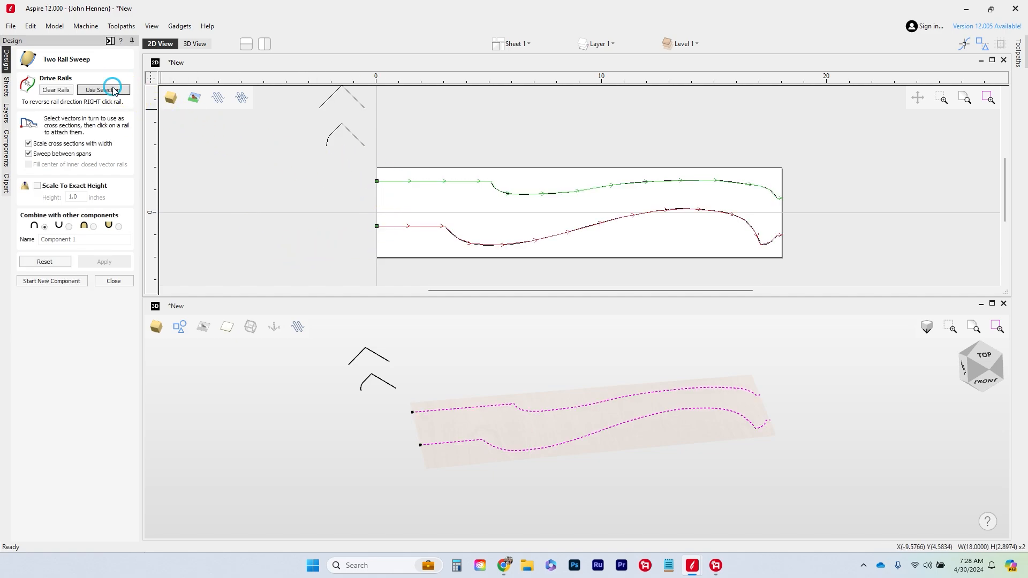
Step: Attach the sharp-cornered peak profile as the cross section at the rails' square end and apply the sweep
click(324, 107)
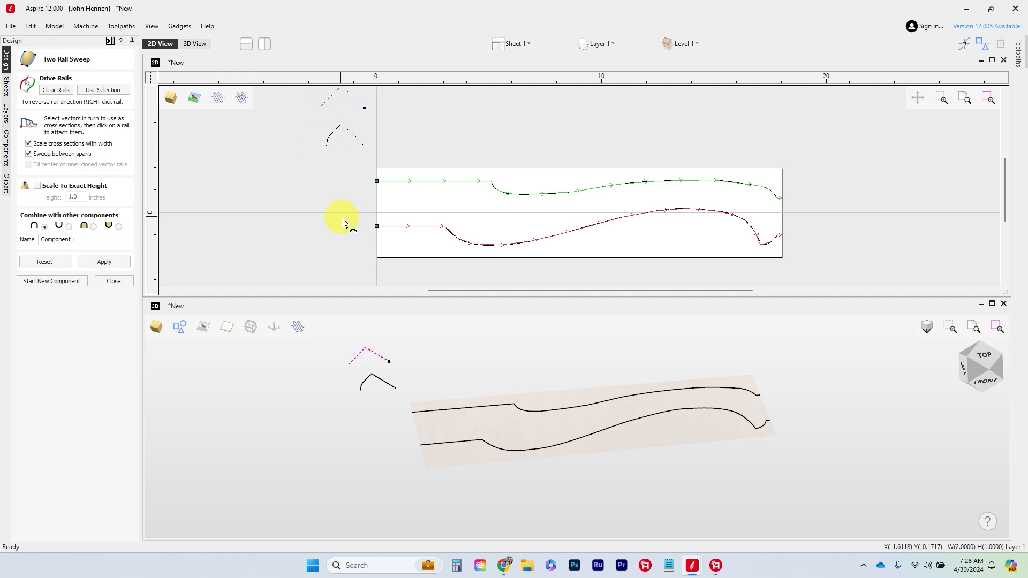
click(377, 227)
click(103, 261)
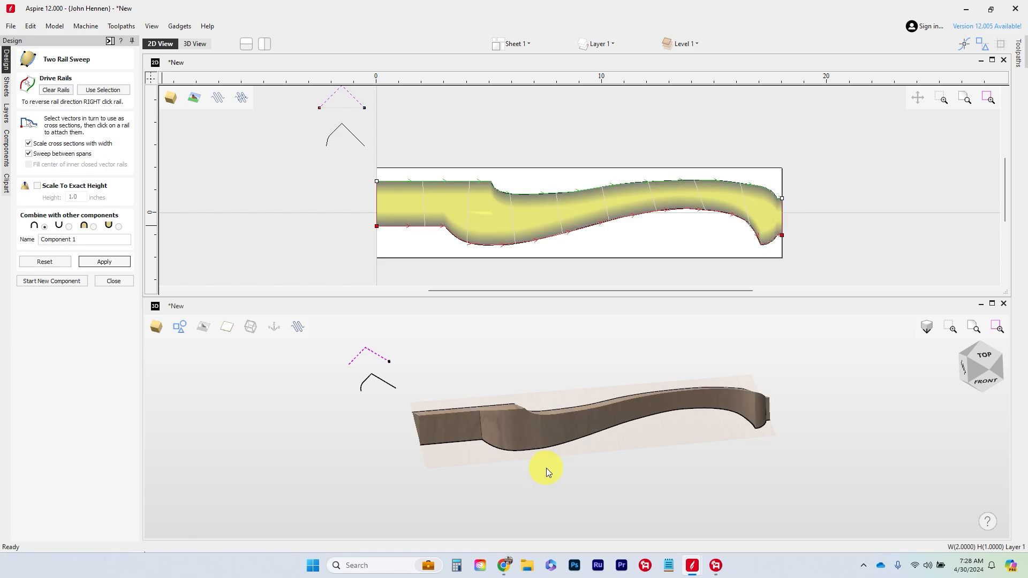
Step: Attach the sharp-cornered cross section at the square block's lower corner and align its upper-rail end to make the section vertical
click(595, 456)
drag(595, 456, 368, 524)
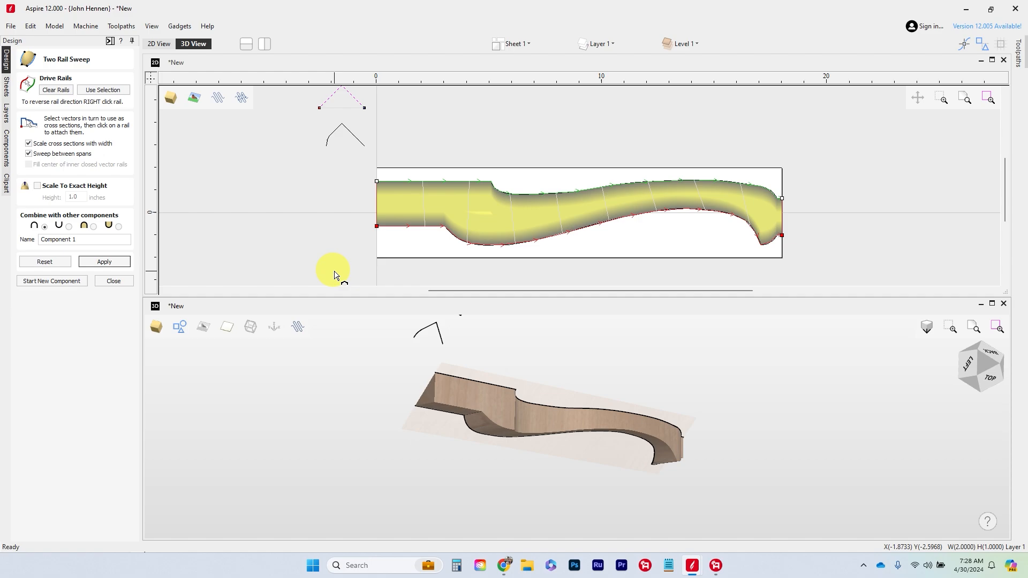
scroll(438, 237, up, 2)
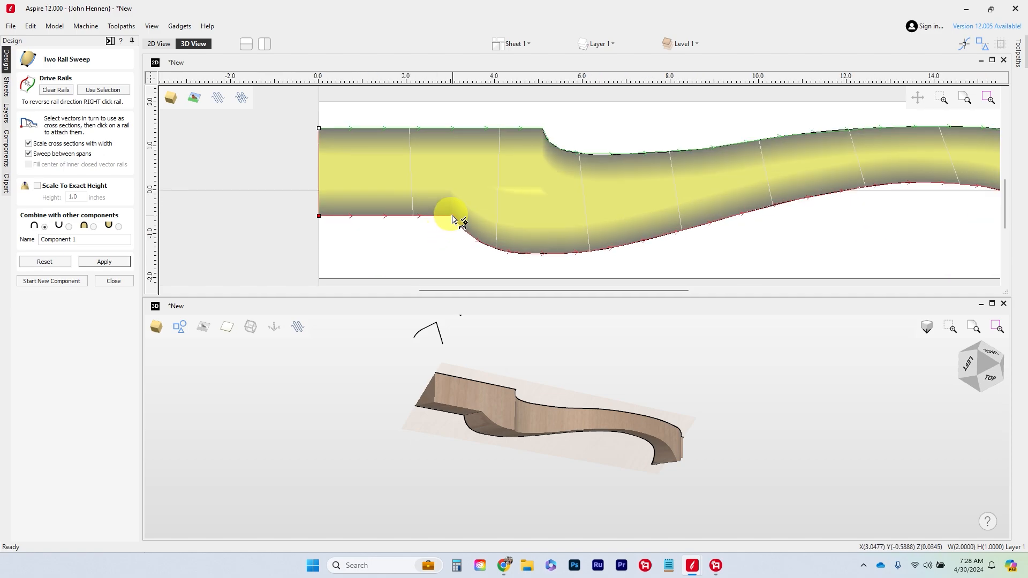
click(451, 219)
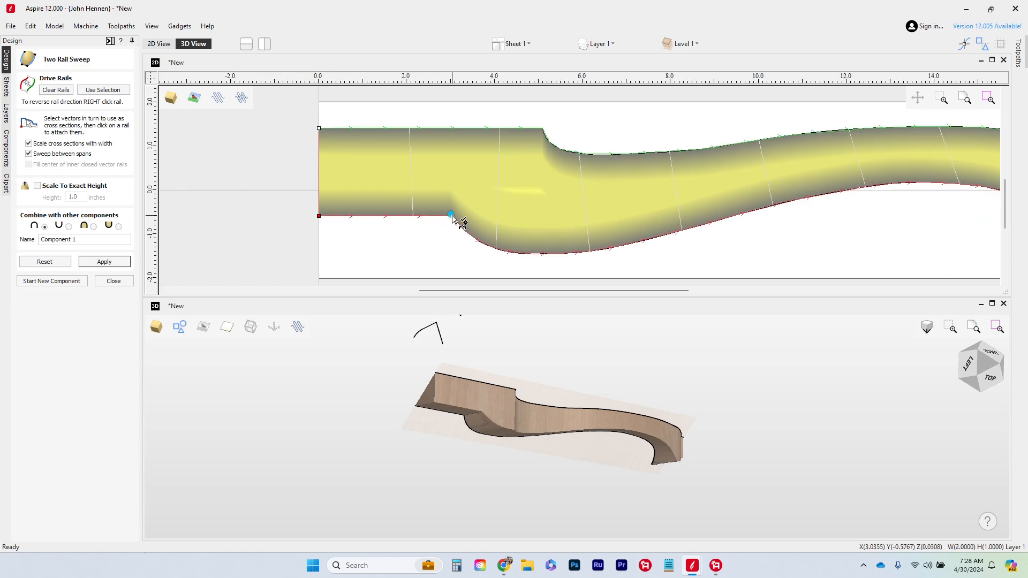
scroll(440, 138, up, 2)
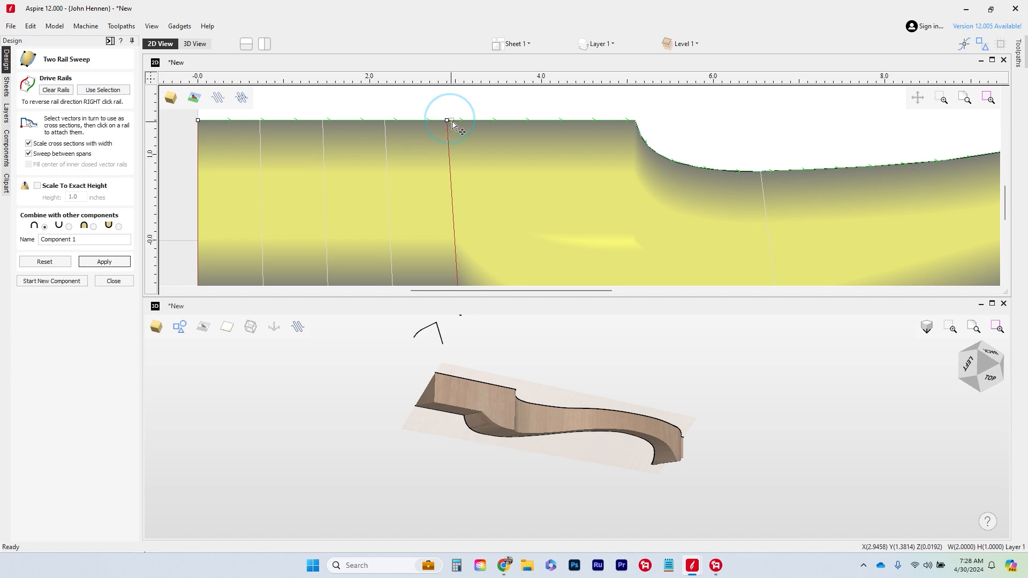
drag(452, 122, 457, 126)
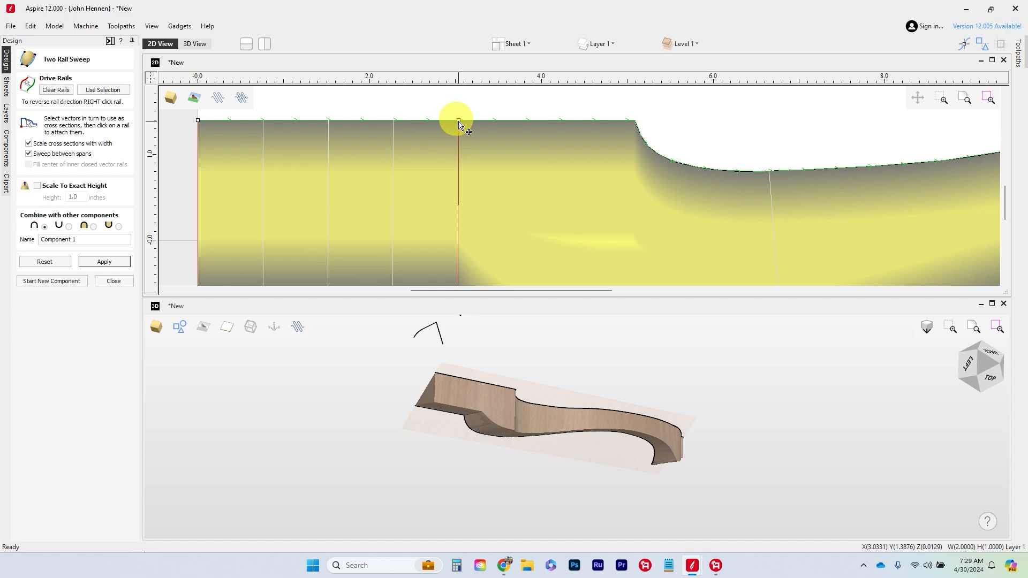
Step: Assign the rounded peak profile to the cross section at the end of the square block
scroll(428, 150, down, 8)
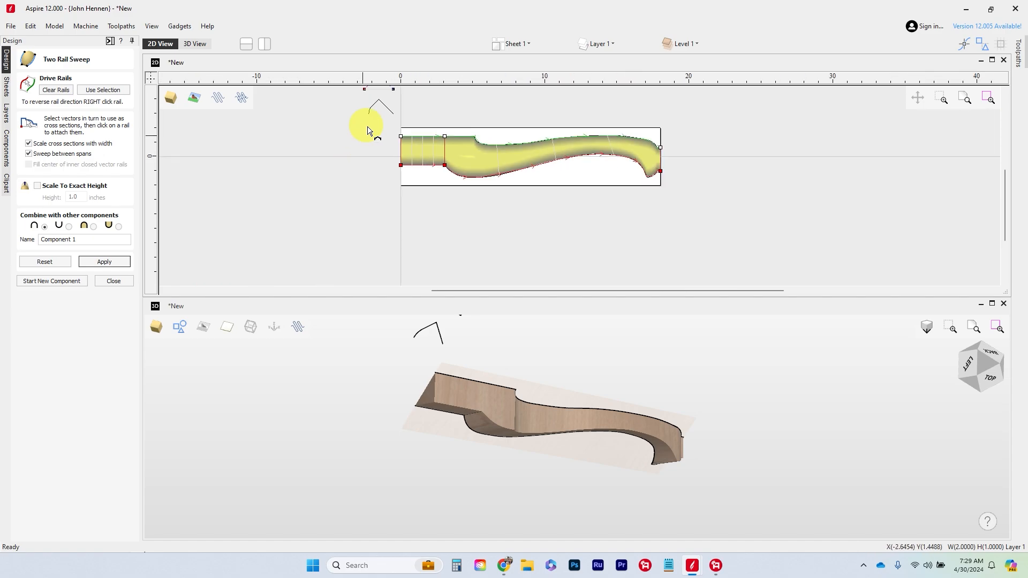
scroll(370, 130, up, 4)
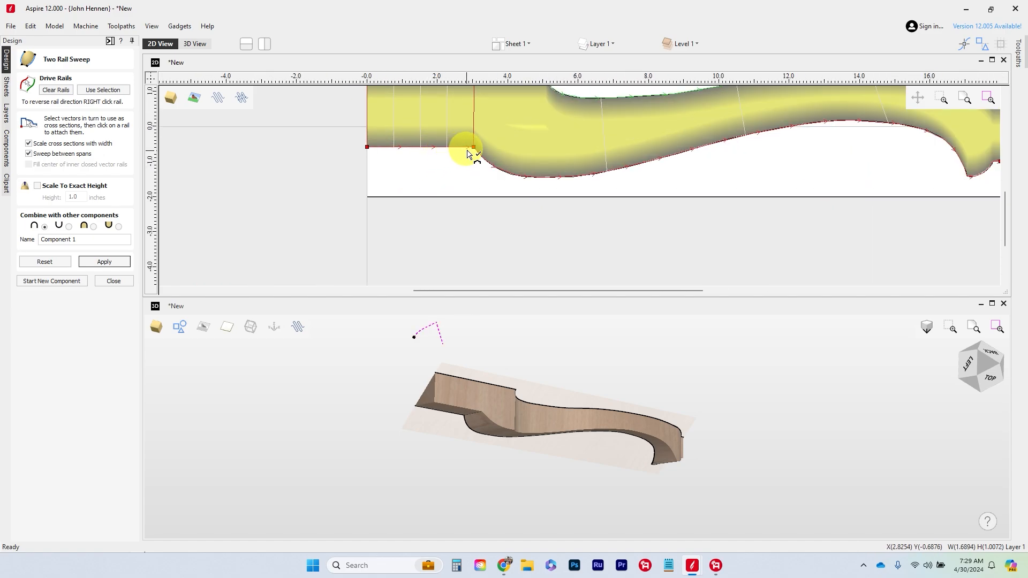
drag(476, 153, 476, 158)
scroll(474, 166, down, 1)
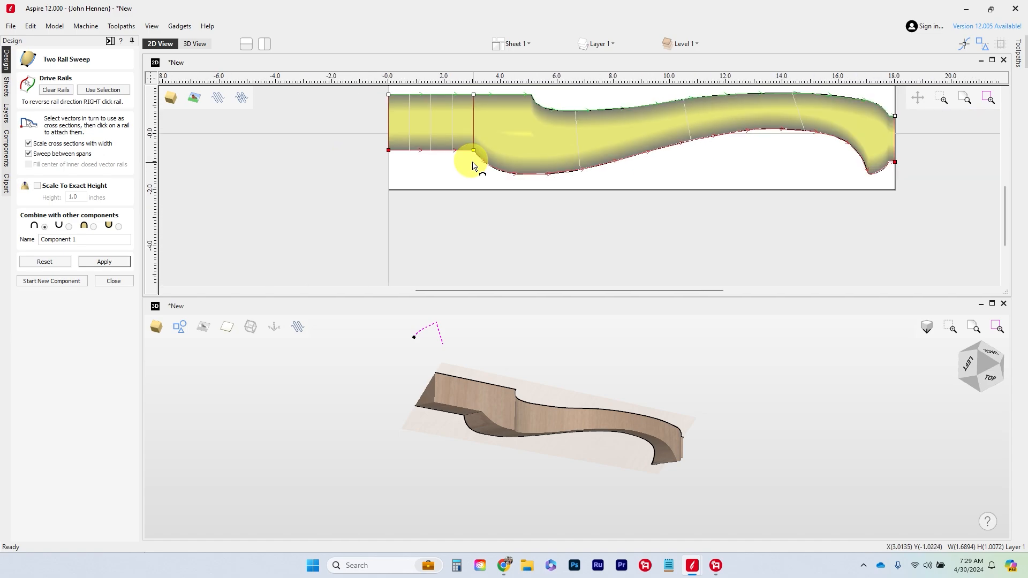
scroll(470, 153, down, 3)
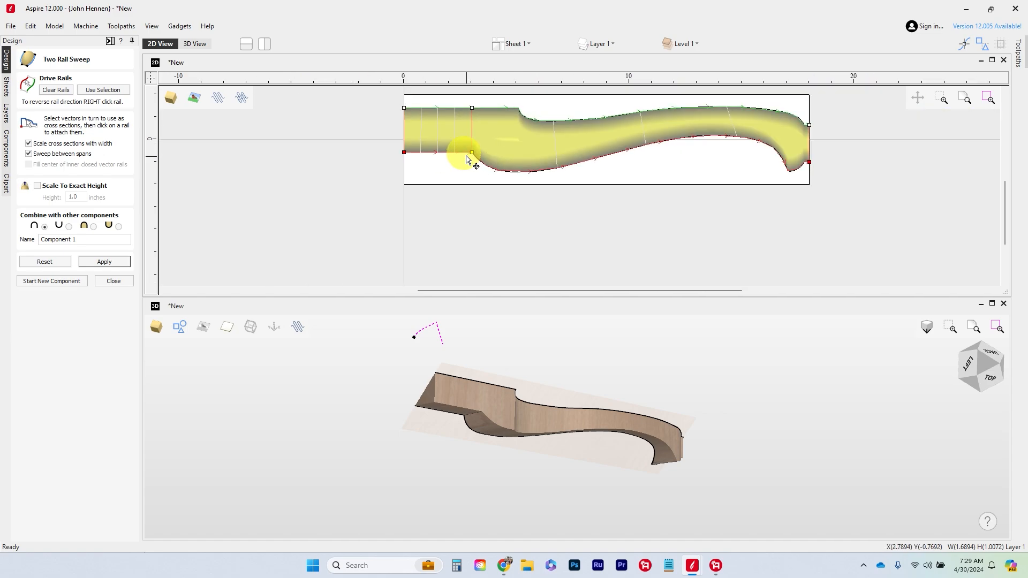
scroll(427, 109, down, 1)
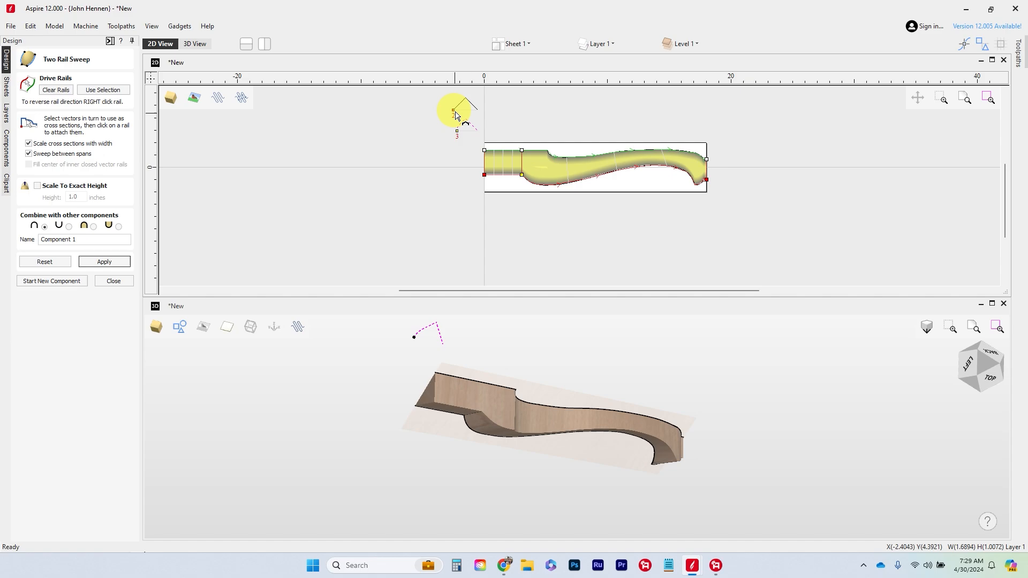
Step: Reassign the sharp-cornered profile to the block-end section and add another sharp-cornered section just before it on the straight part of the block
scroll(505, 177, up, 1)
scroll(551, 177, up, 1)
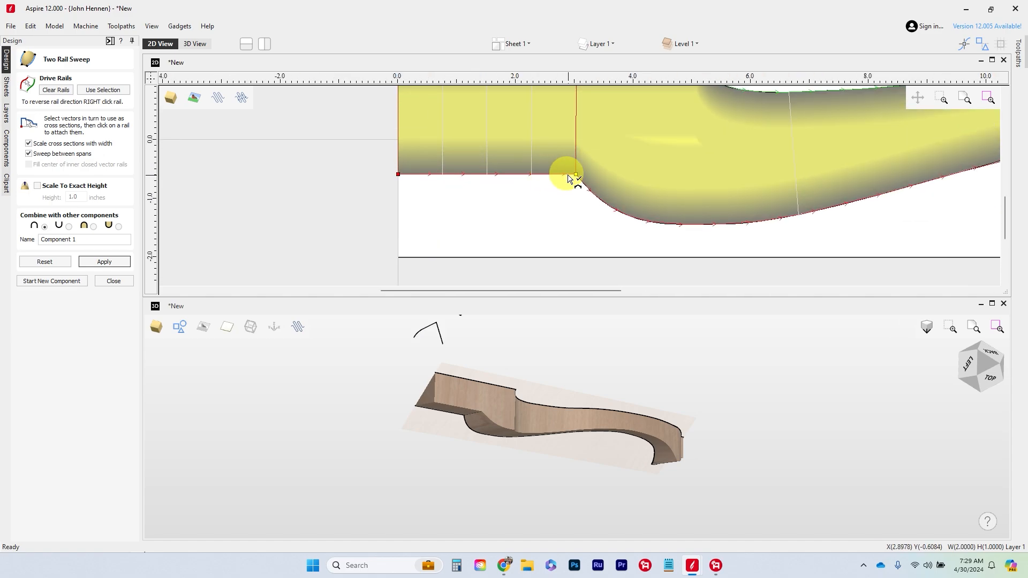
scroll(571, 176, up, 3)
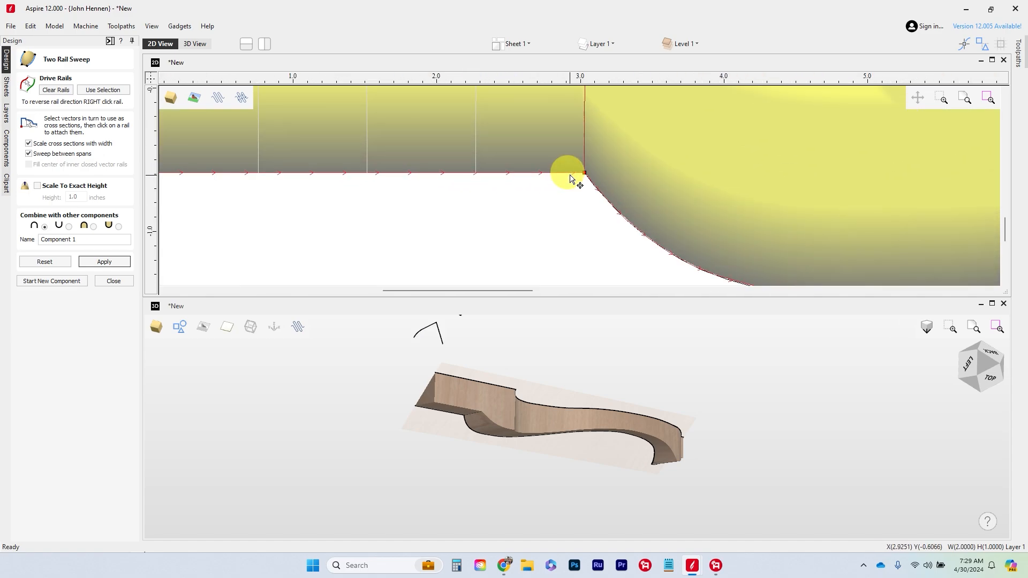
scroll(562, 172, down, 4)
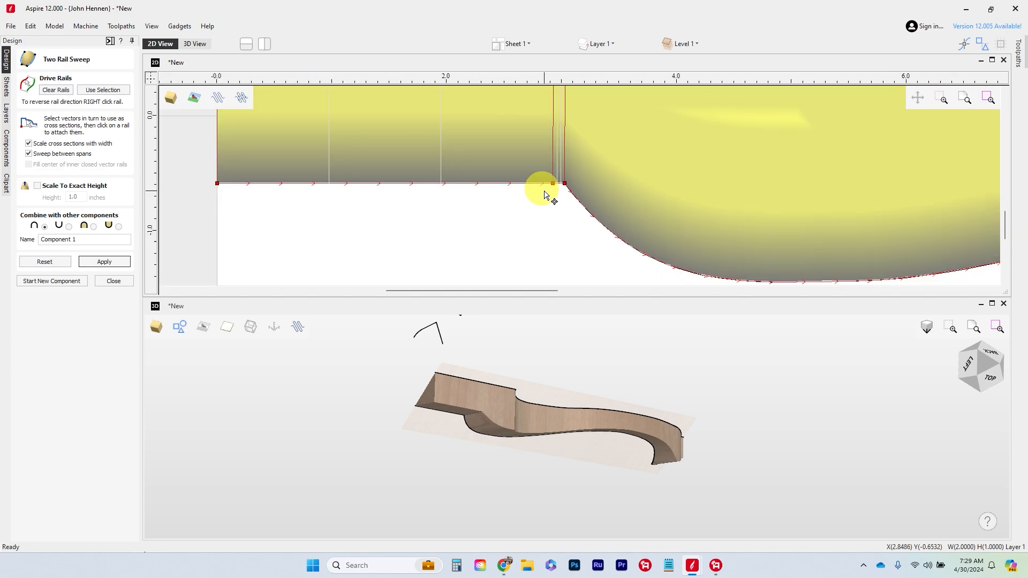
Step: Switch only the cross section where the block meets the curve to the rounded peak profile and apply the sweep
scroll(468, 132, down, 2)
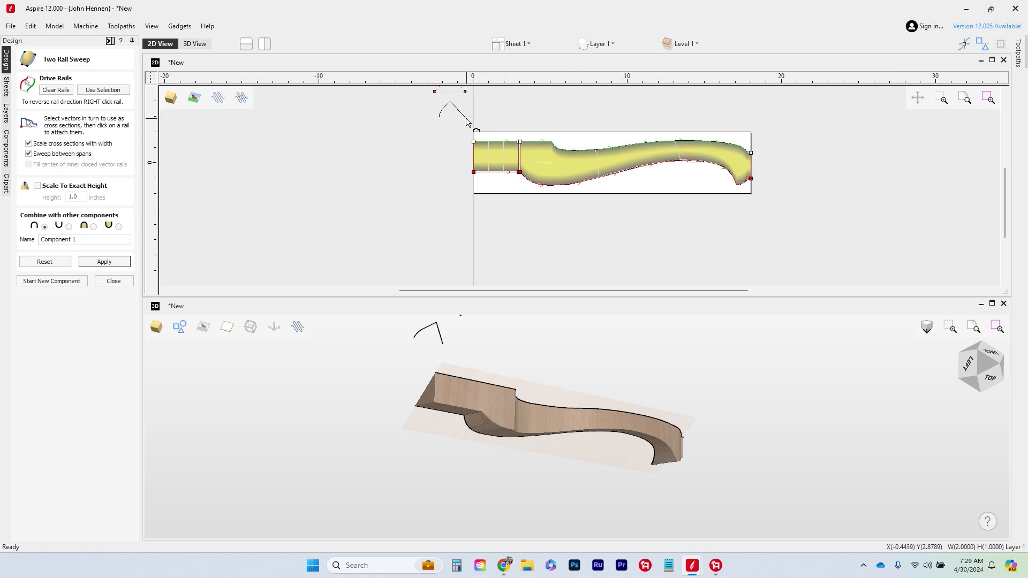
scroll(524, 176, up, 5)
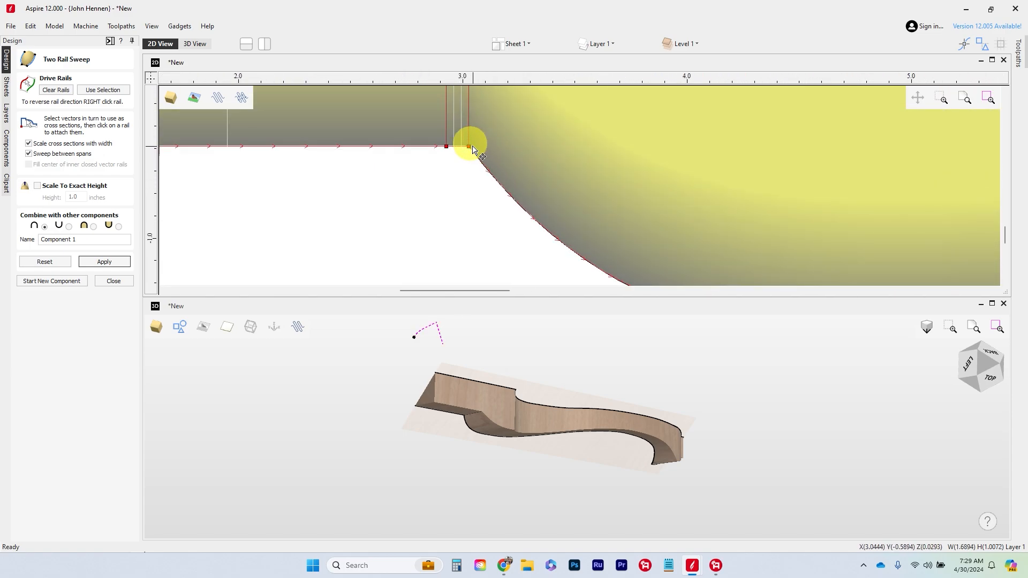
click(468, 148)
scroll(467, 174, down, 4)
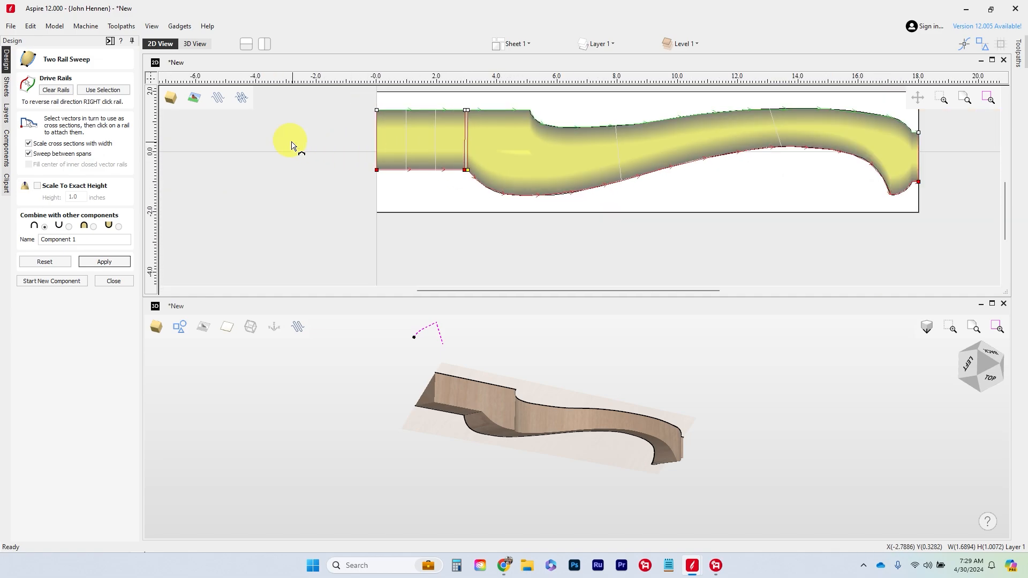
click(104, 262)
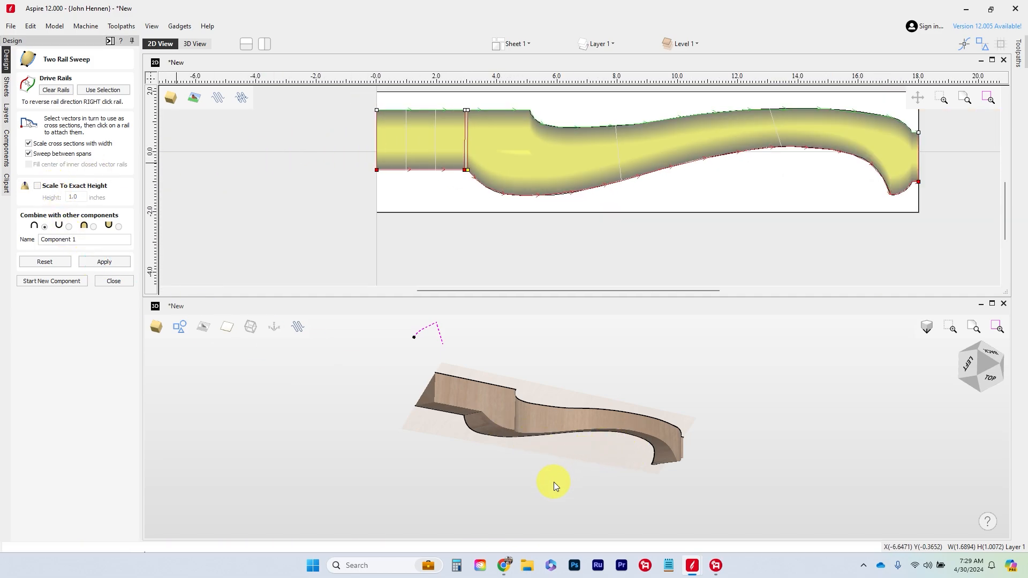
Step: Add a rounded cross section at the upper rail's knee corner, align its lower end to make it vertical, and apply the sweep
mouse_move(553, 487)
mouse_down()
mouse_move(561, 423)
mouse_move(543, 400)
mouse_move(627, 461)
mouse_move(629, 429)
mouse_move(569, 489)
mouse_move(568, 476)
mouse_up()
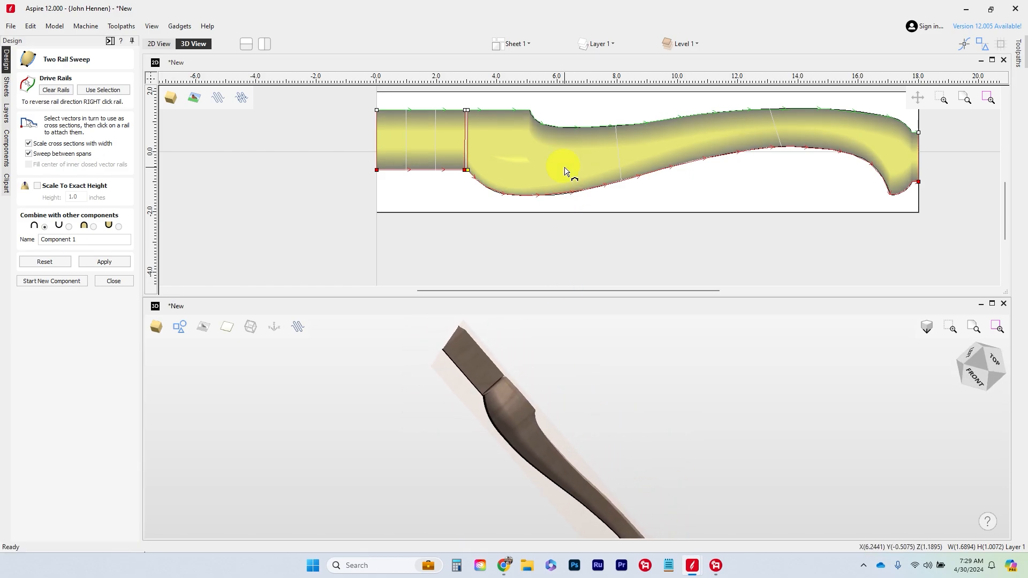
click(531, 113)
scroll(526, 194, up, 2)
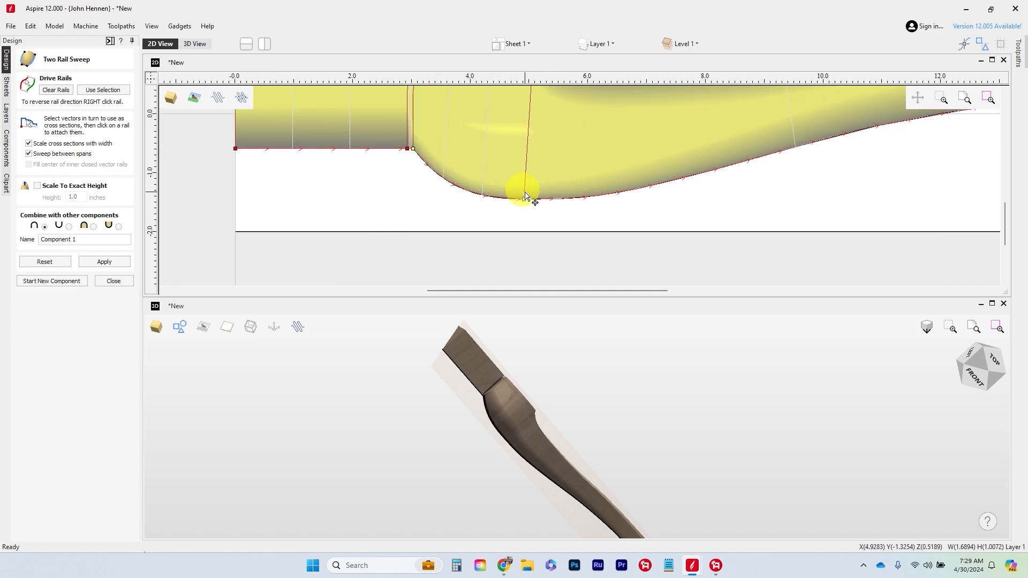
click(525, 200)
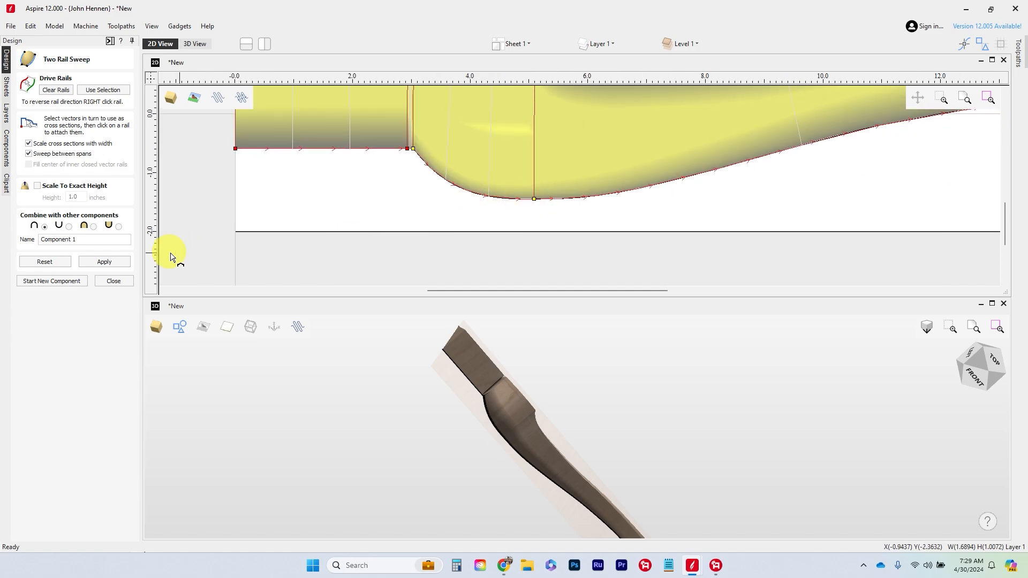
click(115, 263)
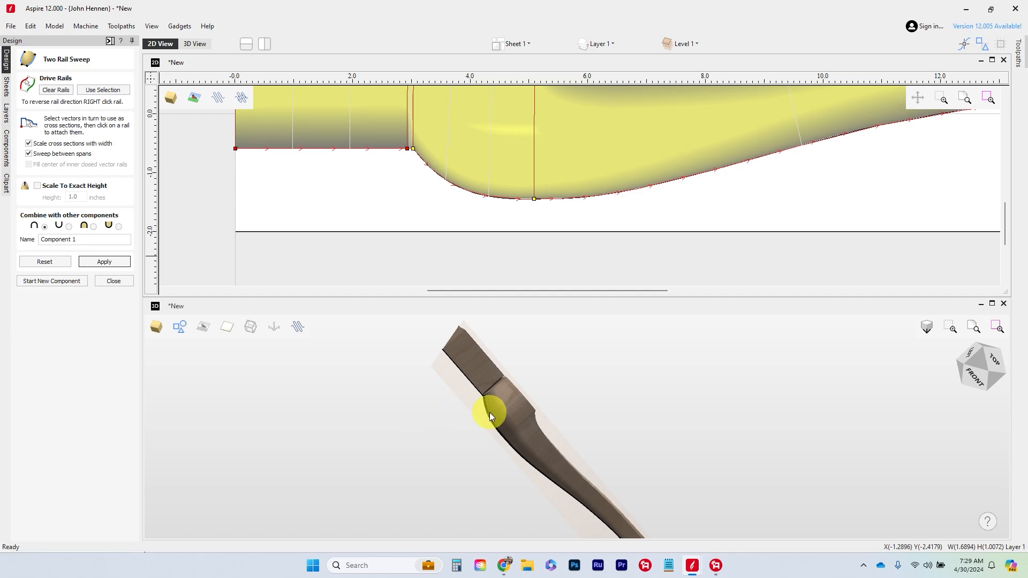
Step: Switch the cross section at the foot end of the rails to the rounded peak profile
drag(488, 425, 455, 411)
scroll(486, 414, up, 5)
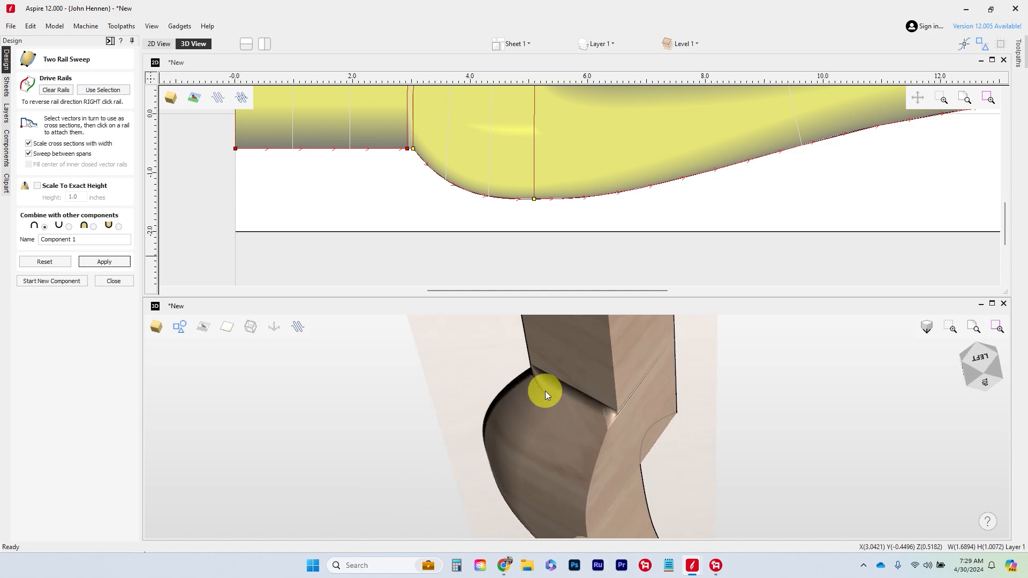
drag(602, 407, 836, 435)
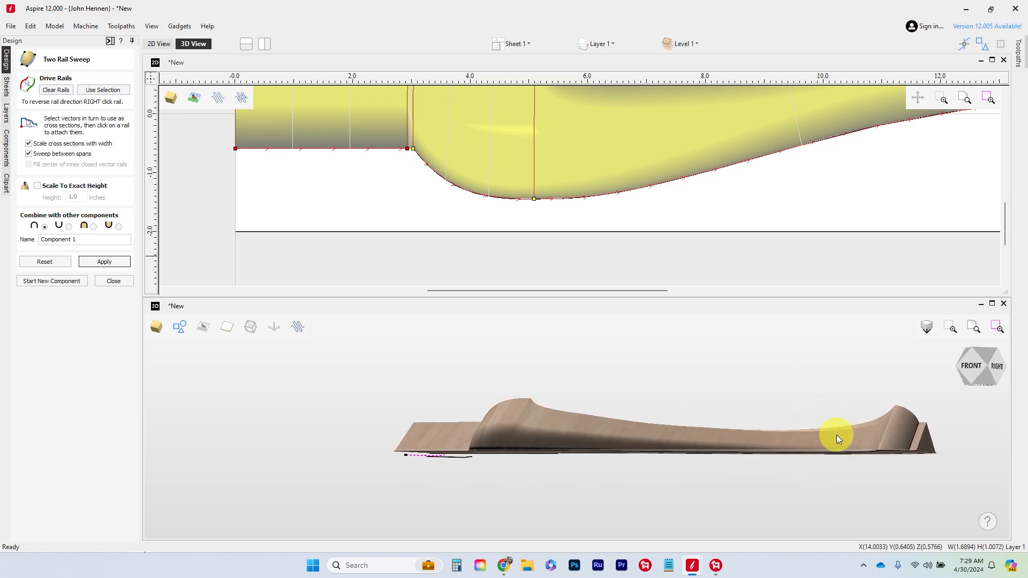
scroll(591, 370, down, 3)
scroll(241, 262, down, 5)
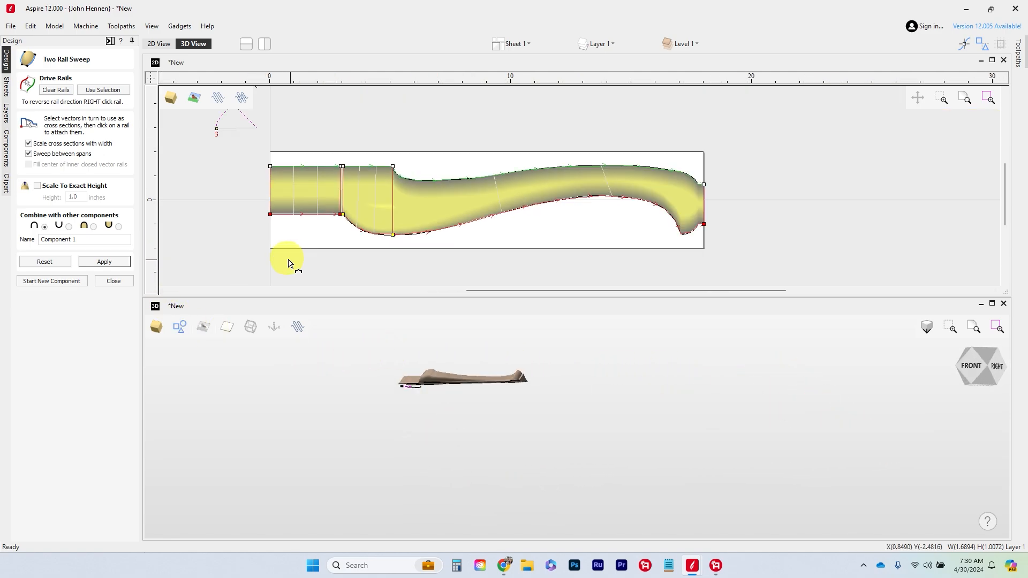
scroll(625, 254, up, 5)
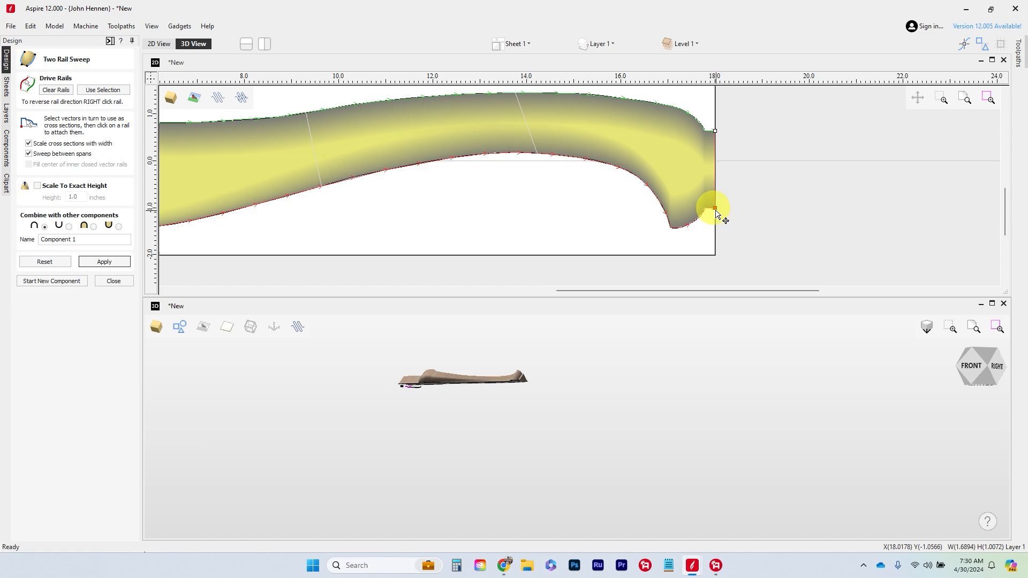
click(716, 209)
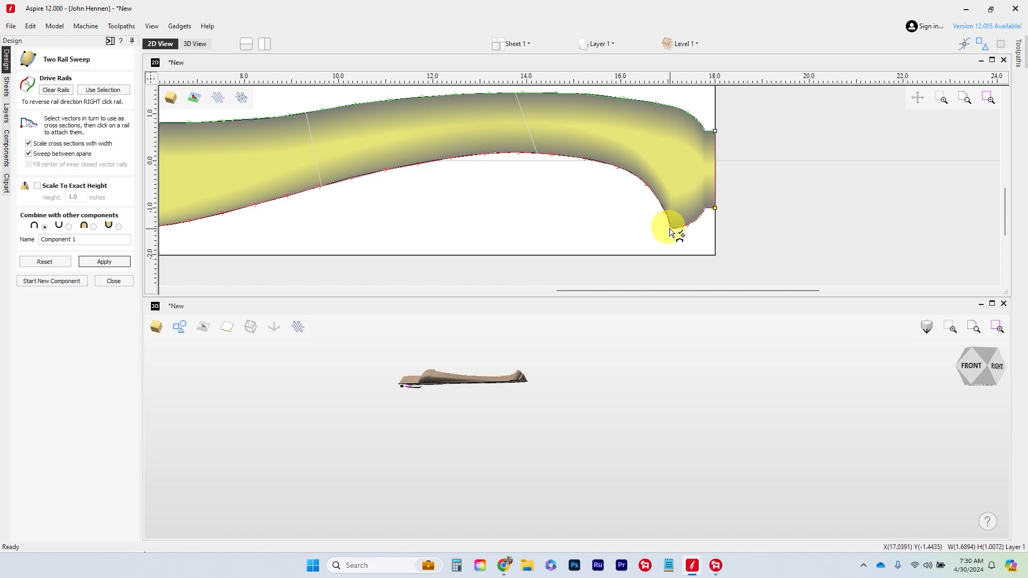
Step: Add a rounded cross section at the foot's toe point, adjust its upper-rail end to near vertical, and apply the sweep
scroll(681, 153, up, 3)
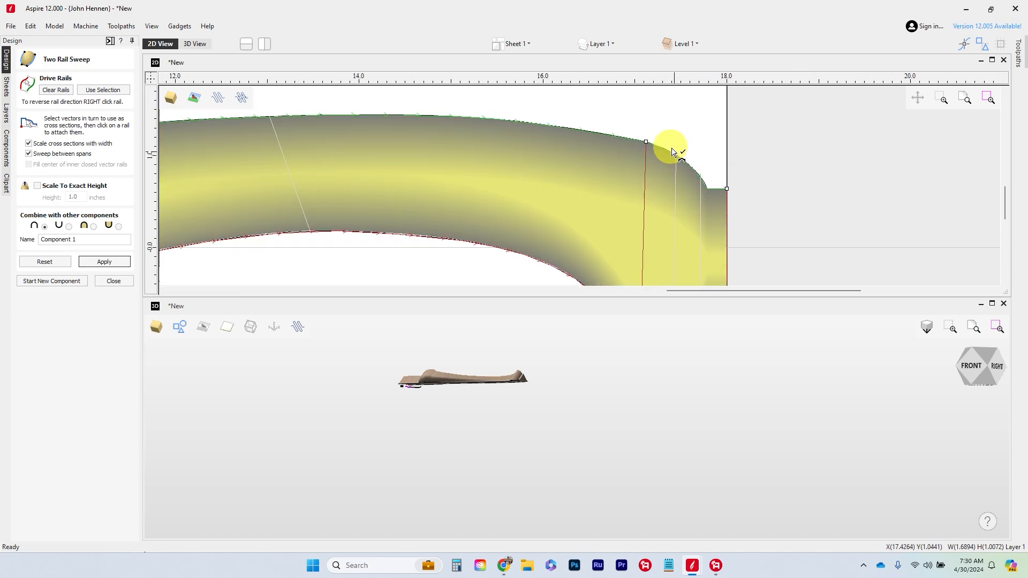
drag(645, 142, 646, 142)
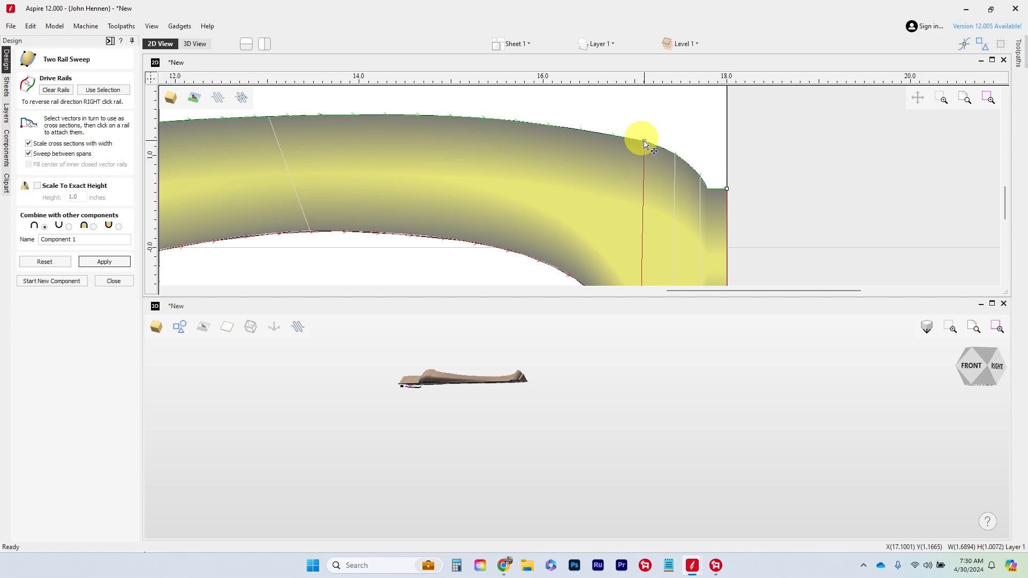
click(90, 262)
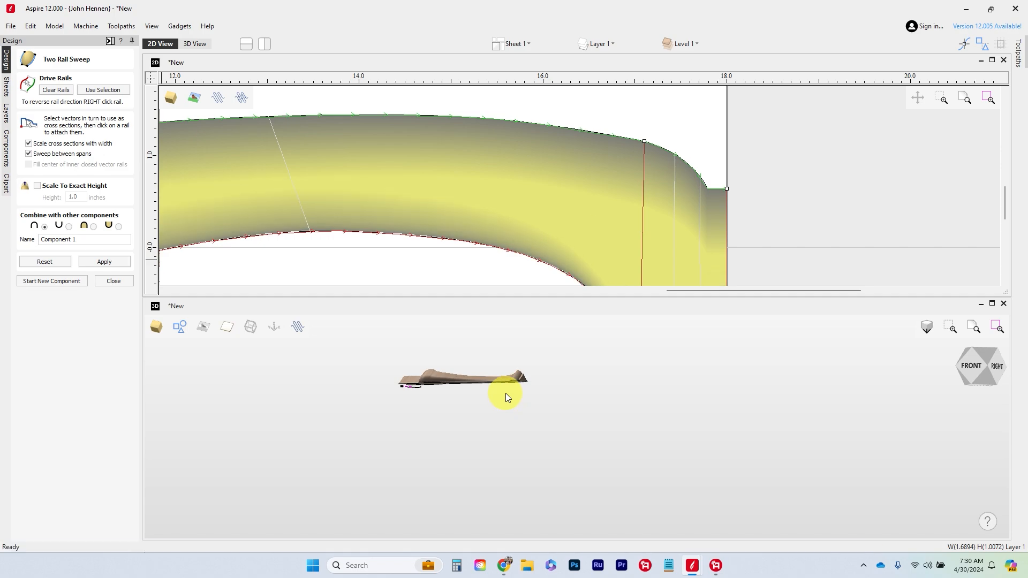
Step: Maximize the 3D view, orbit to an upright angle on the leg's knee, and turn off shadow shading
scroll(505, 392, up, 3)
scroll(505, 393, up, 2)
scroll(387, 405, up, 4)
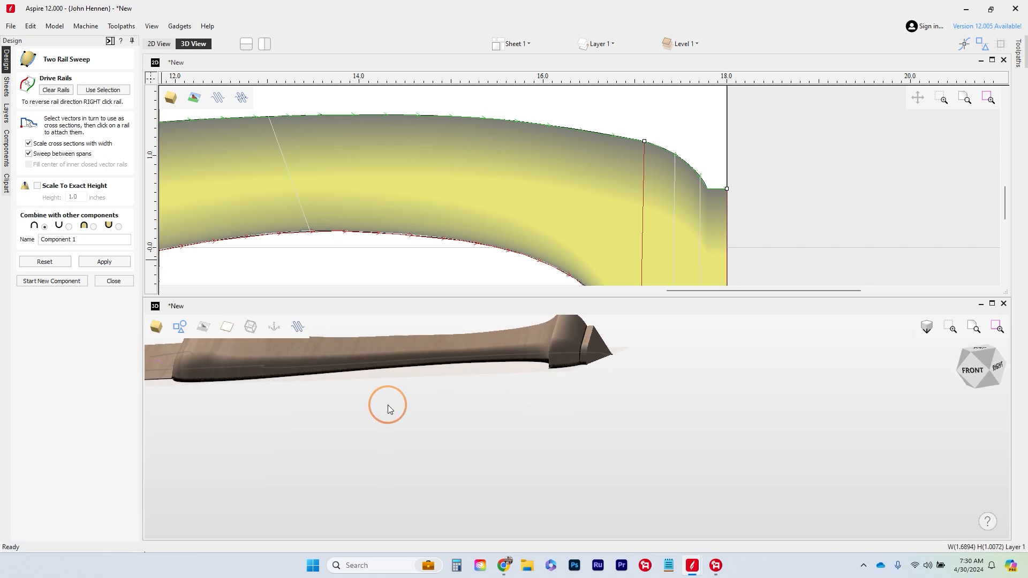
drag(437, 409, 464, 420)
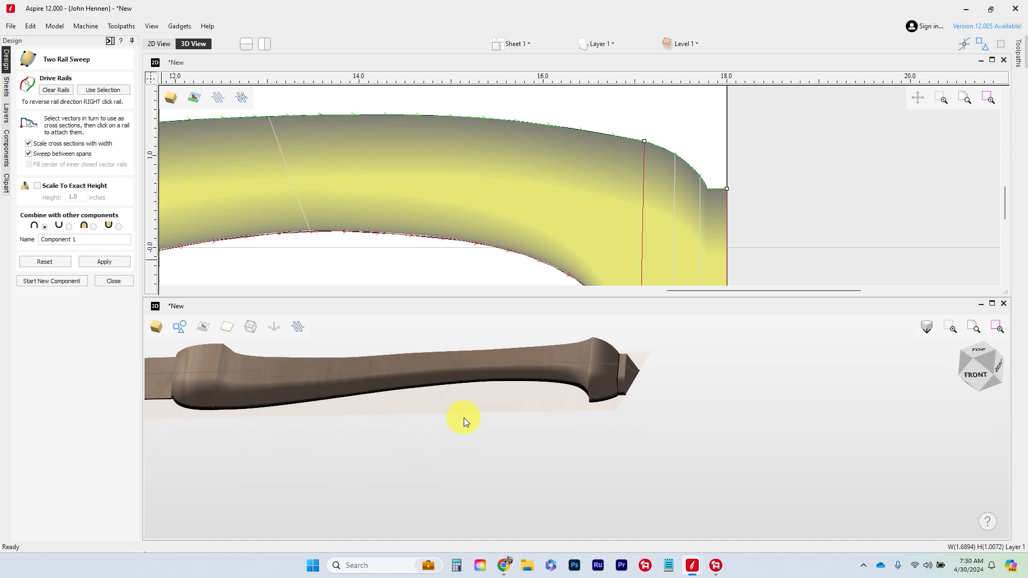
click(992, 304)
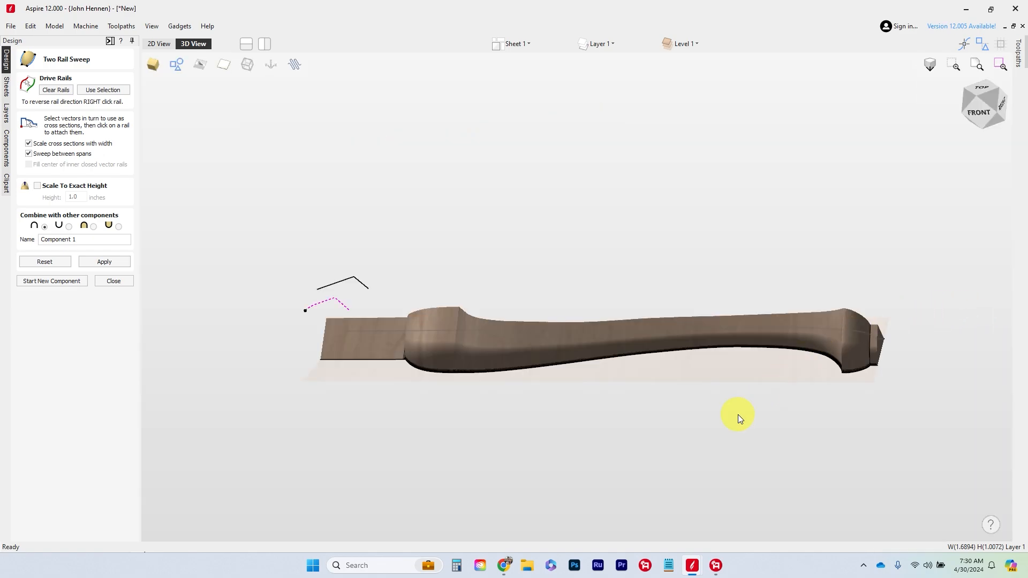
drag(737, 414, 622, 327)
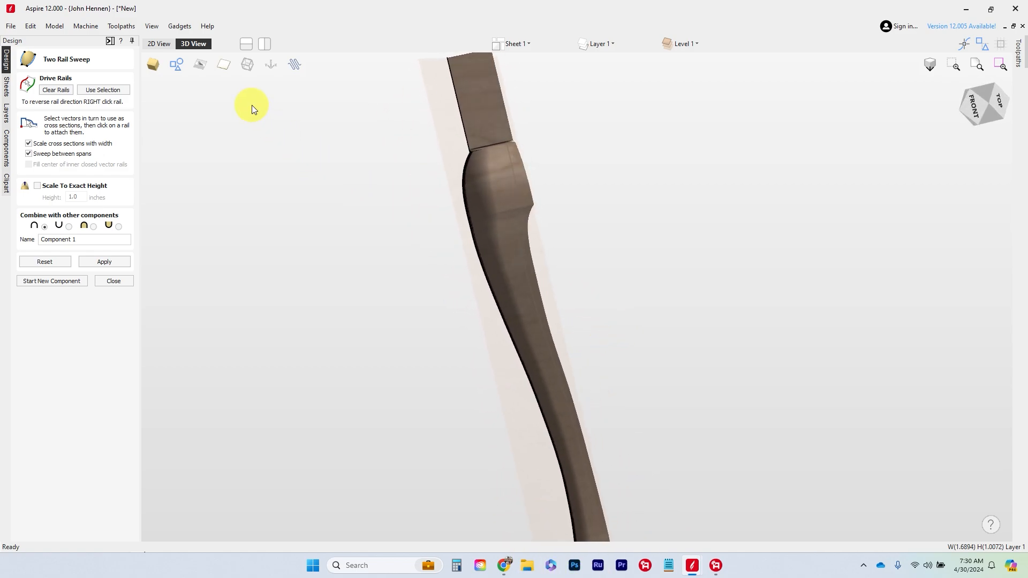
click(150, 26)
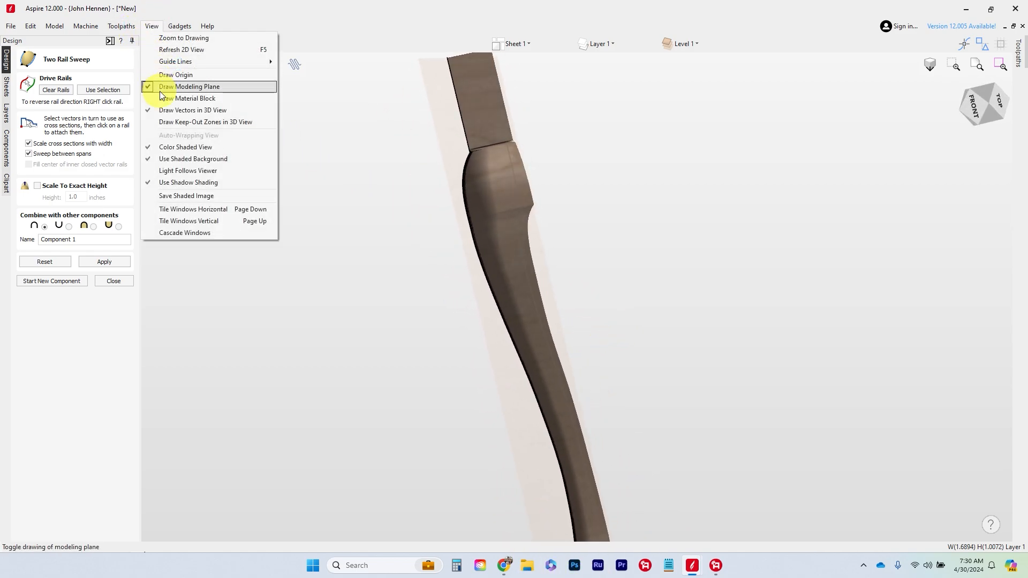
click(149, 182)
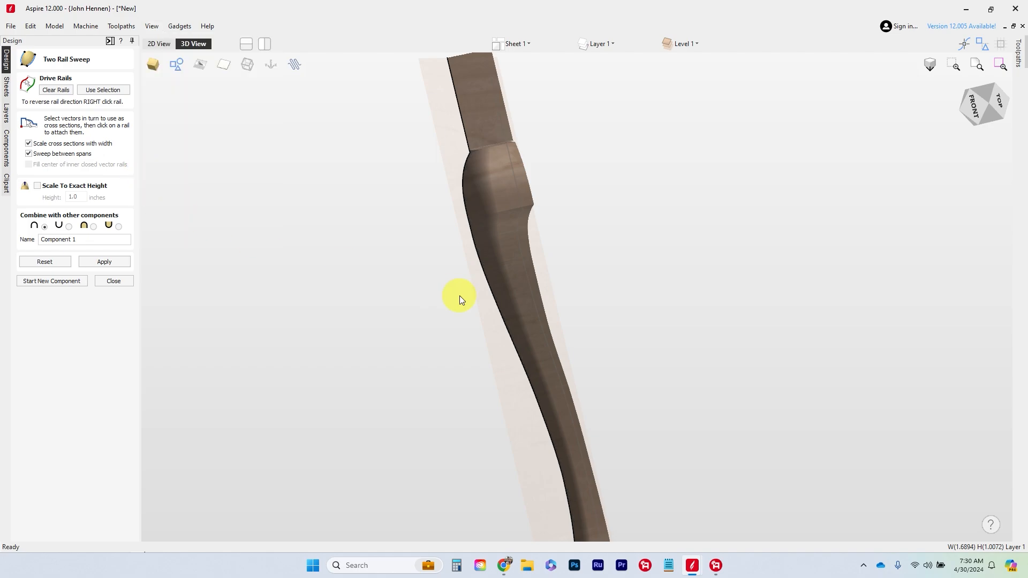
Step: Examine the swept leg's knee, shank and foot from several angles, and finish the two rail sweep
drag(480, 317, 521, 161)
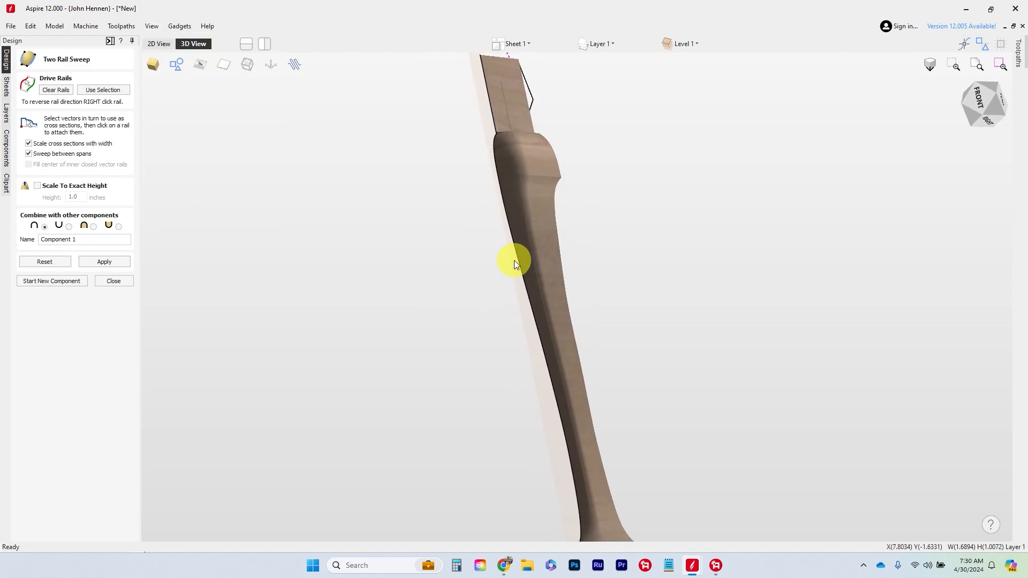
drag(514, 261, 315, 381)
mouse_move(538, 252)
mouse_down()
mouse_move(695, 225)
mouse_move(658, 296)
mouse_move(602, 325)
mouse_move(613, 314)
mouse_up()
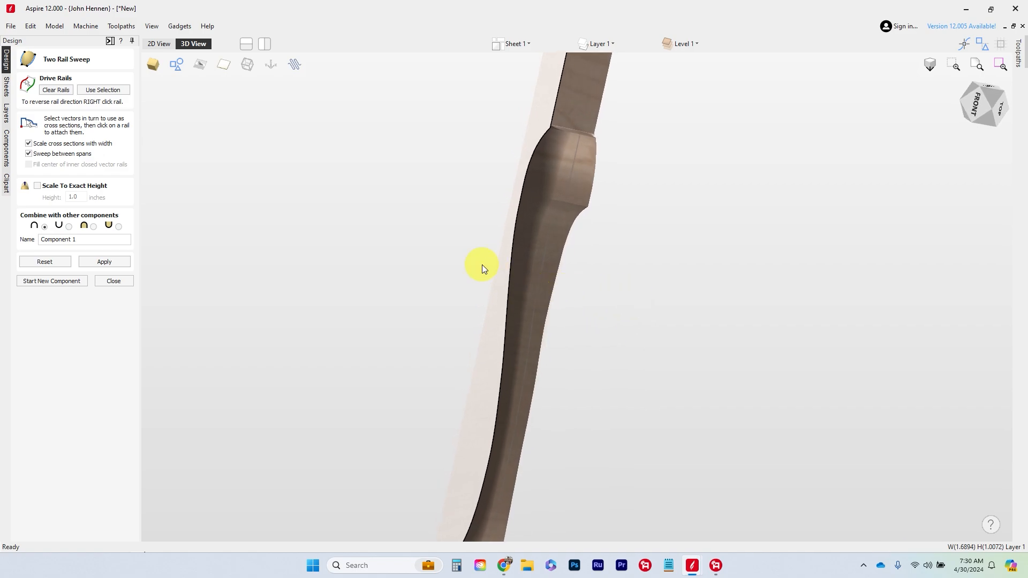
scroll(482, 264, down, 3)
drag(670, 450, 746, 378)
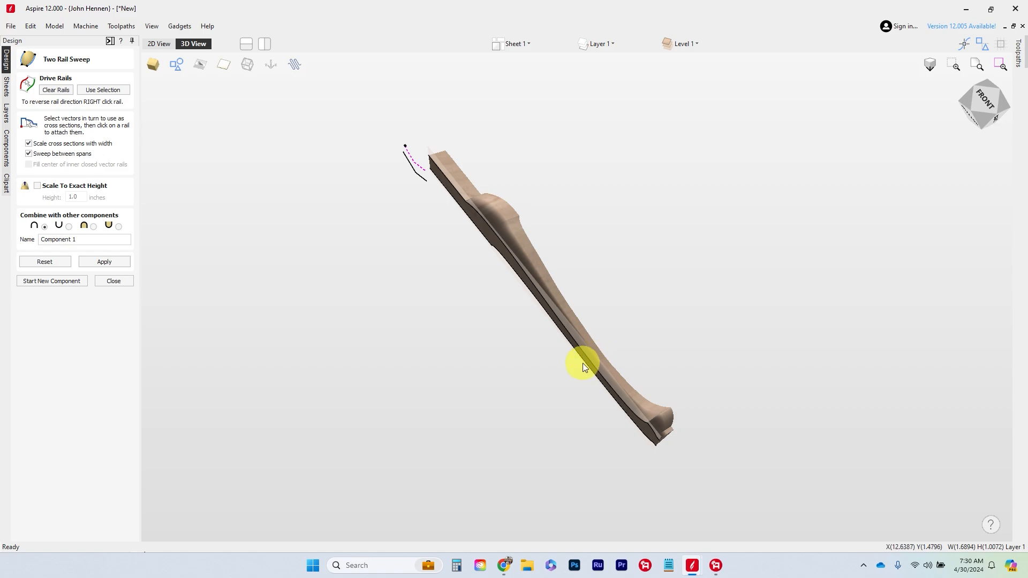
click(108, 265)
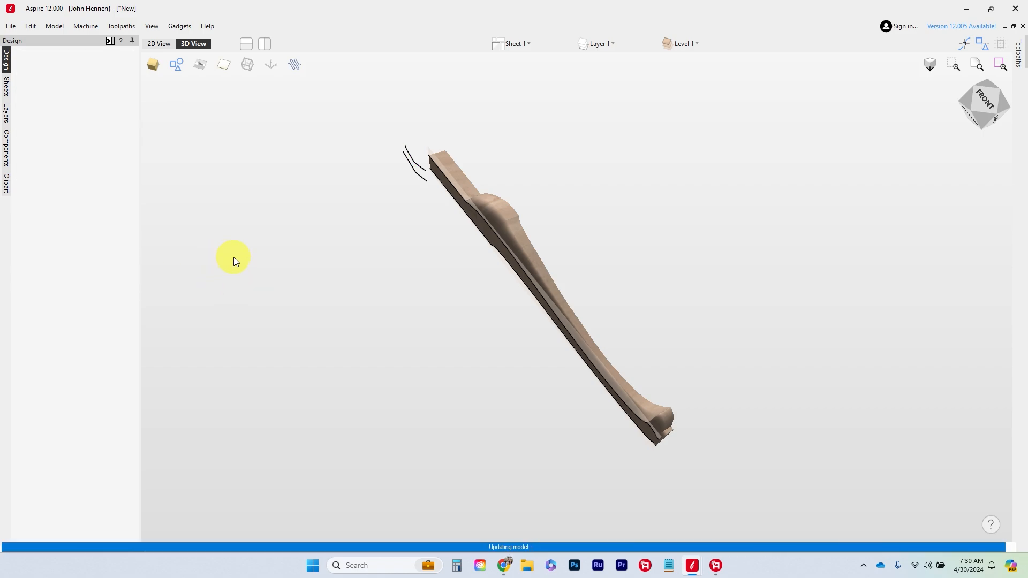
drag(357, 269, 446, 254)
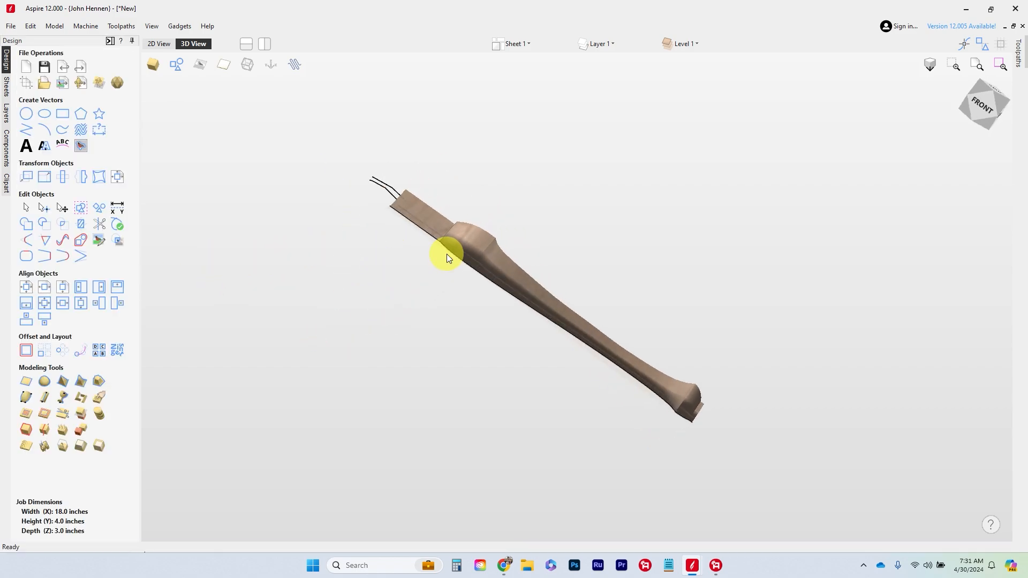
Step: Triangulate the leg component for STL export, closed with an inverted front, inspect it toward the foot end, and leave without saving
click(467, 237)
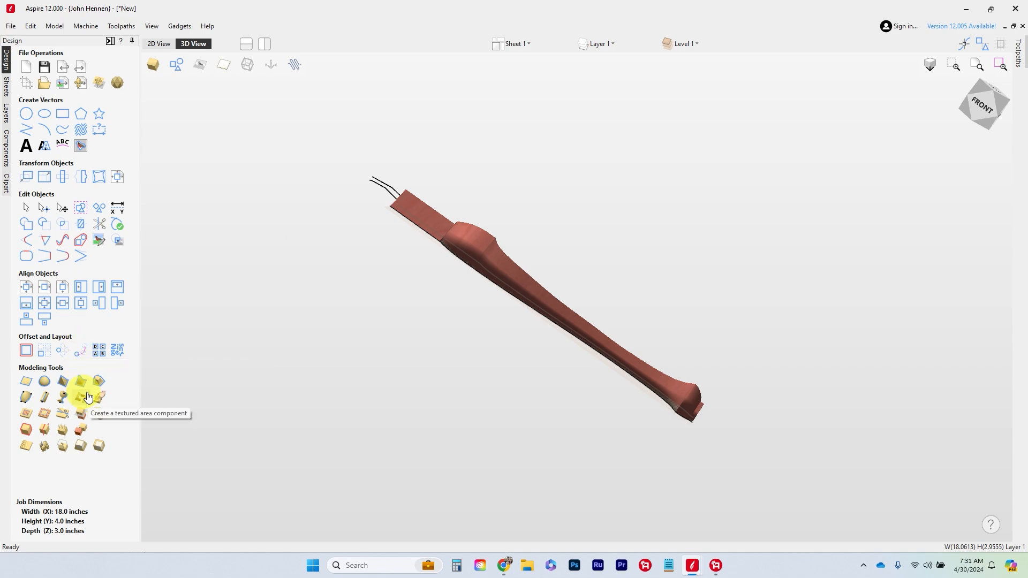
click(118, 86)
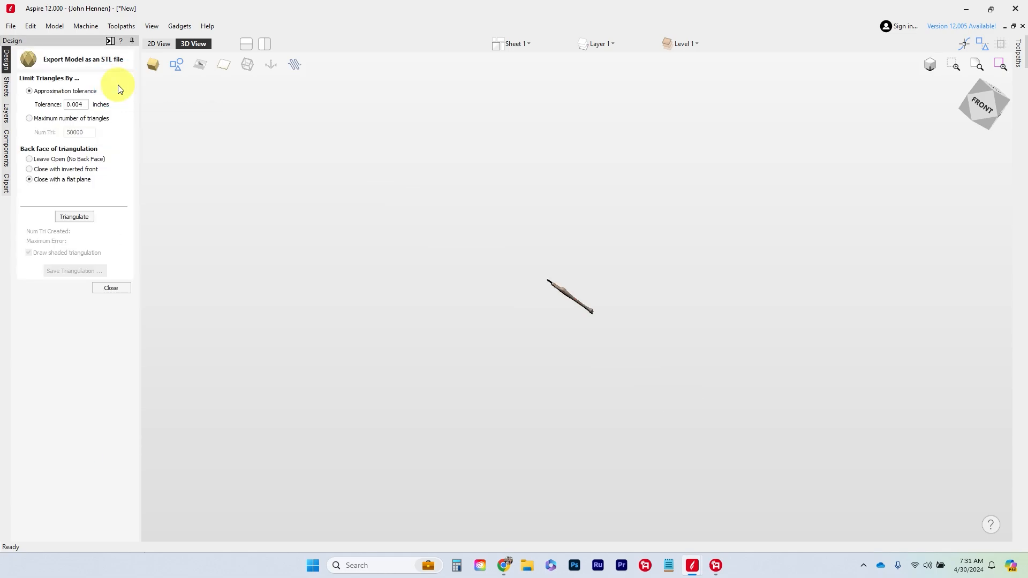
click(30, 169)
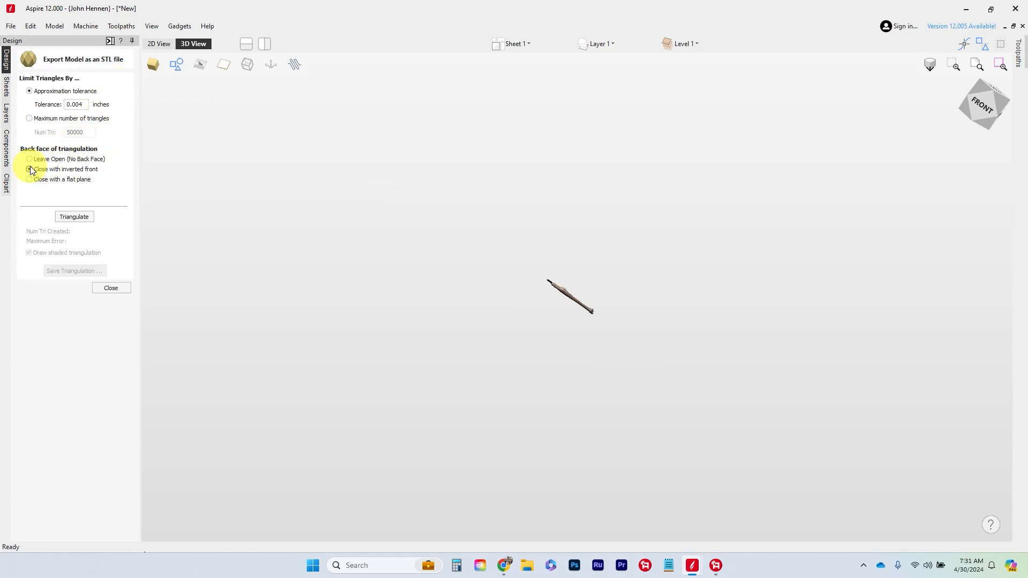
click(74, 216)
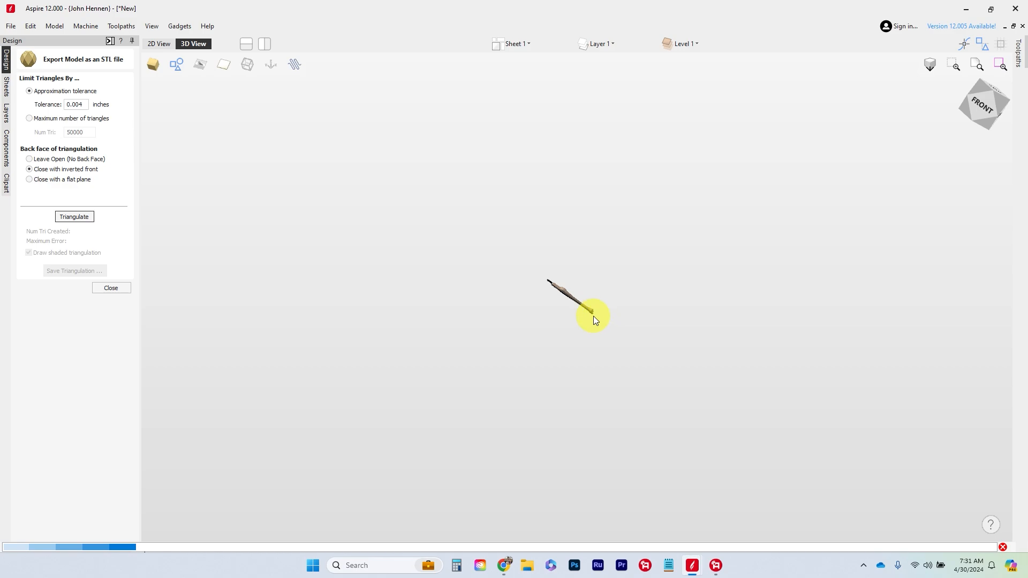
mouse_move(585, 309)
mouse_down()
mouse_move(526, 356)
mouse_move(516, 320)
mouse_move(557, 209)
mouse_move(429, 215)
mouse_move(546, 393)
mouse_move(282, 411)
mouse_move(469, 281)
mouse_move(540, 364)
mouse_move(501, 369)
mouse_move(508, 251)
mouse_move(646, 328)
mouse_move(569, 237)
mouse_move(544, 265)
mouse_move(397, 331)
mouse_move(413, 289)
mouse_move(357, 339)
mouse_move(405, 346)
mouse_move(379, 389)
mouse_move(423, 411)
mouse_move(579, 286)
mouse_move(827, 369)
mouse_move(647, 399)
mouse_move(615, 337)
mouse_move(672, 339)
mouse_move(613, 189)
mouse_move(619, 226)
mouse_move(680, 160)
mouse_move(617, 165)
mouse_up()
drag(592, 208, 595, 377)
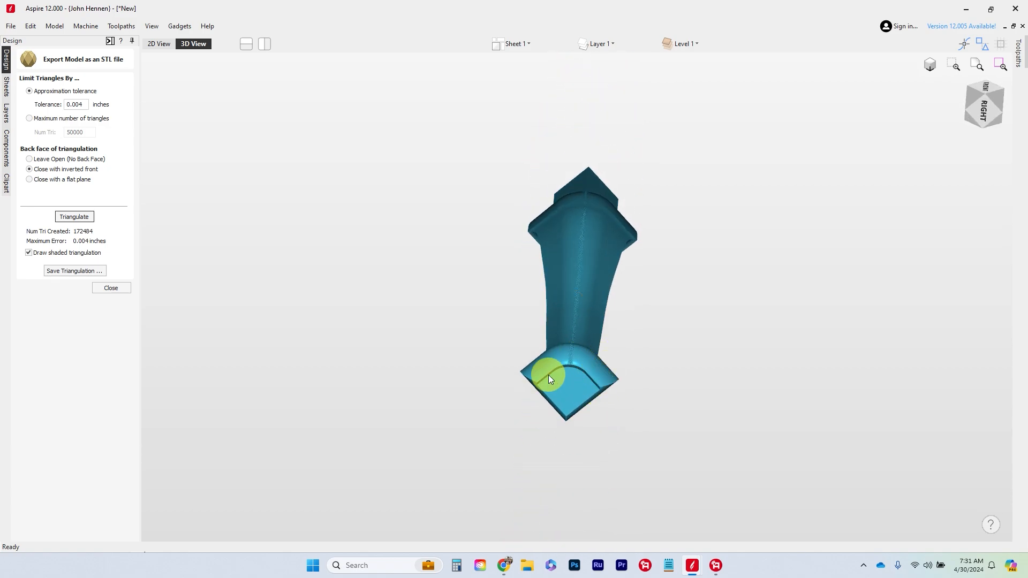
click(126, 289)
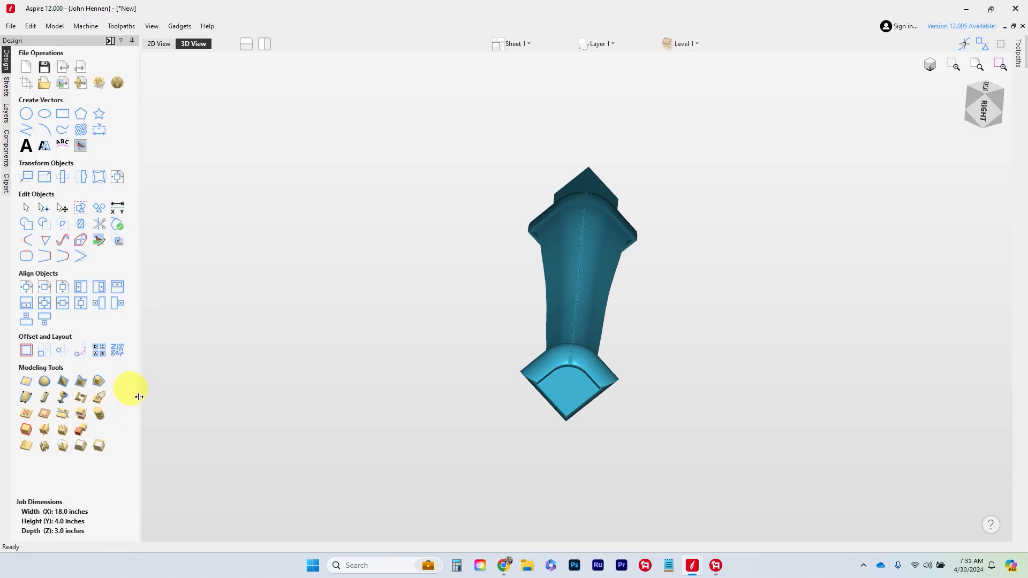
Step: Return to the 2D view and delete the swept leg component, keeping the rails and profiles
click(159, 43)
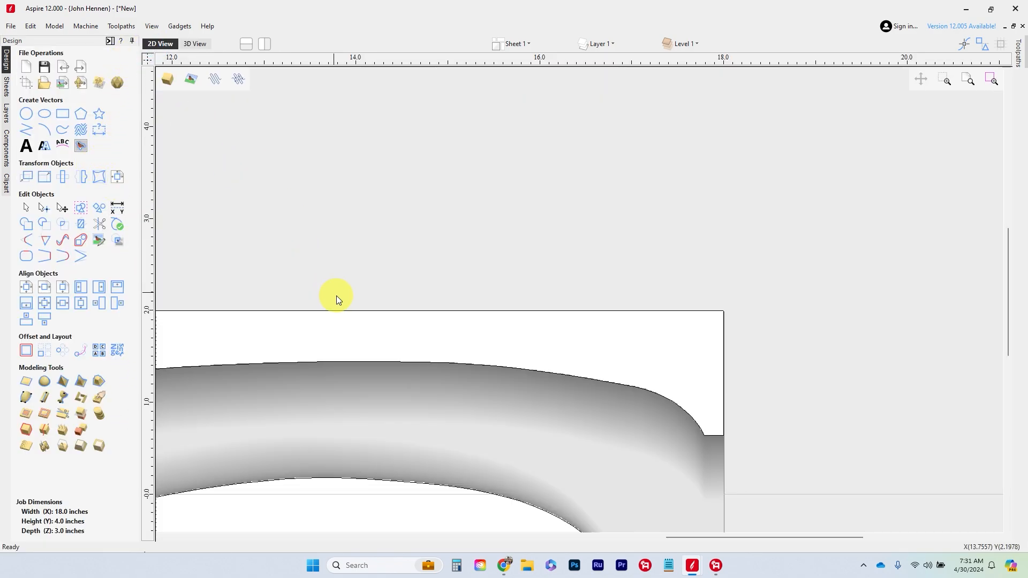
scroll(373, 410, down, 3)
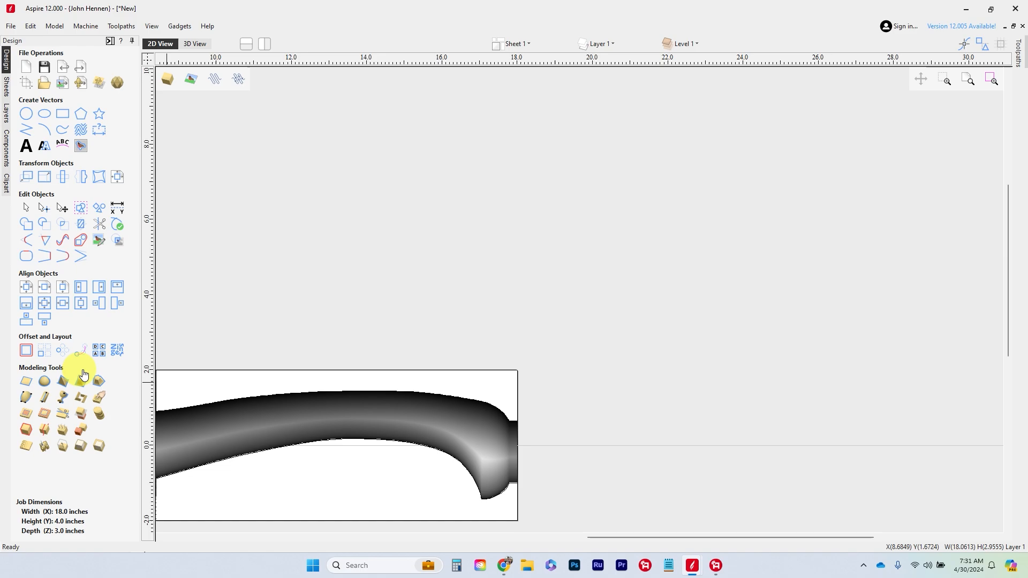
click(45, 402)
scroll(419, 426, down, 2)
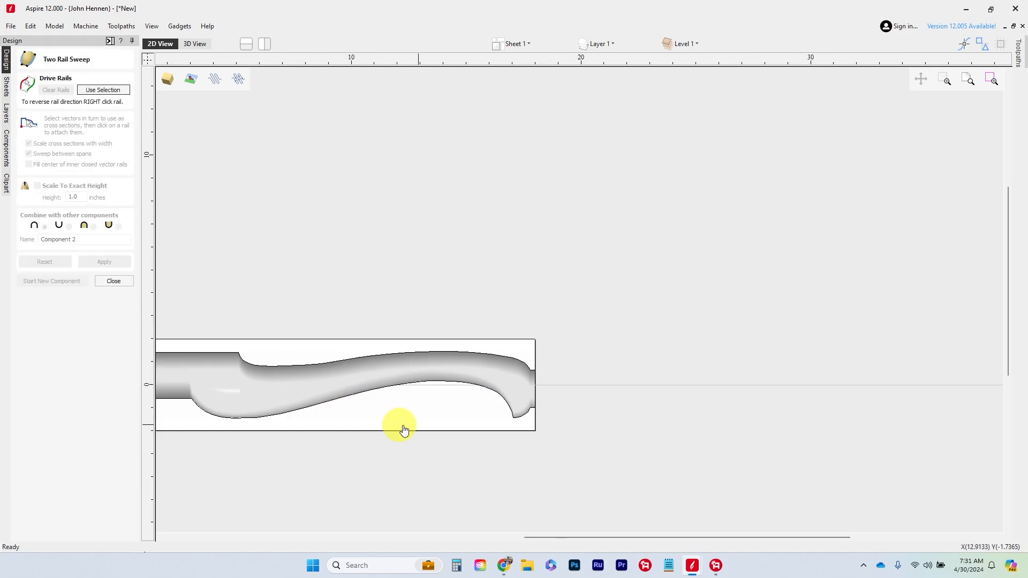
click(120, 285)
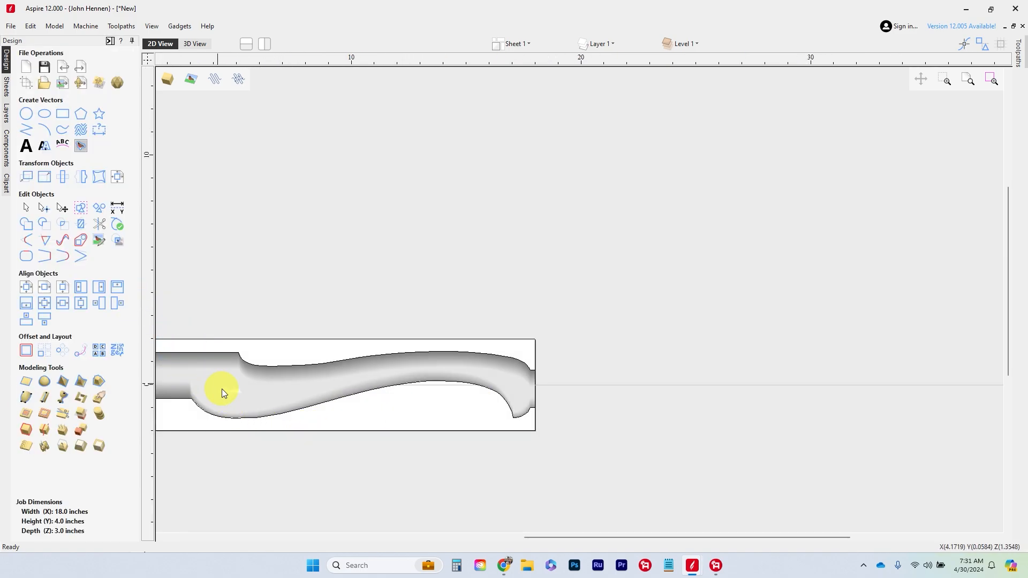
click(221, 388)
key(Delete)
scroll(463, 385, down, 2)
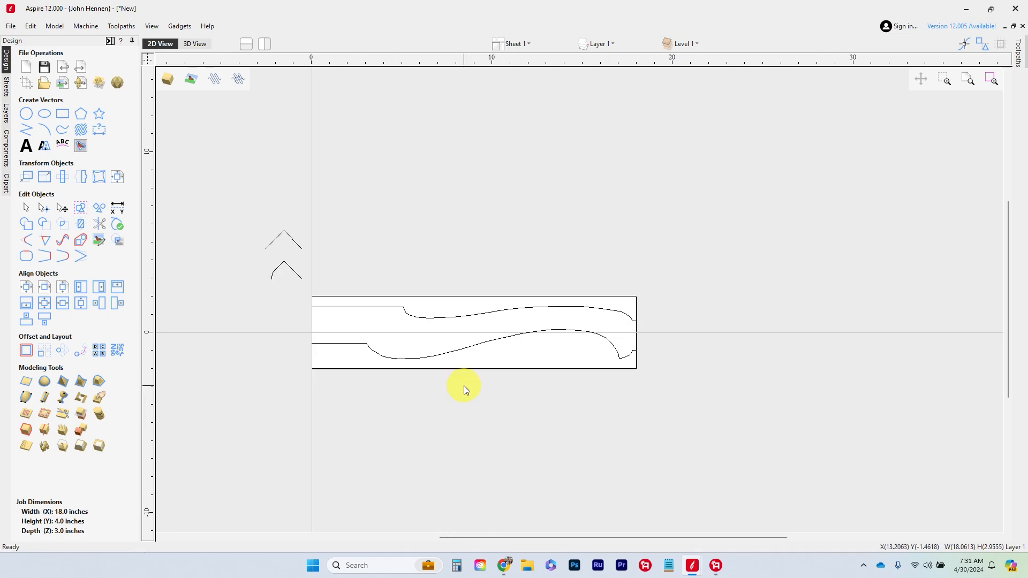
Step: Copy the rounded peak profile and place the copy directly below the original beside the job
scroll(424, 316, up, 3)
drag(403, 379, 359, 277)
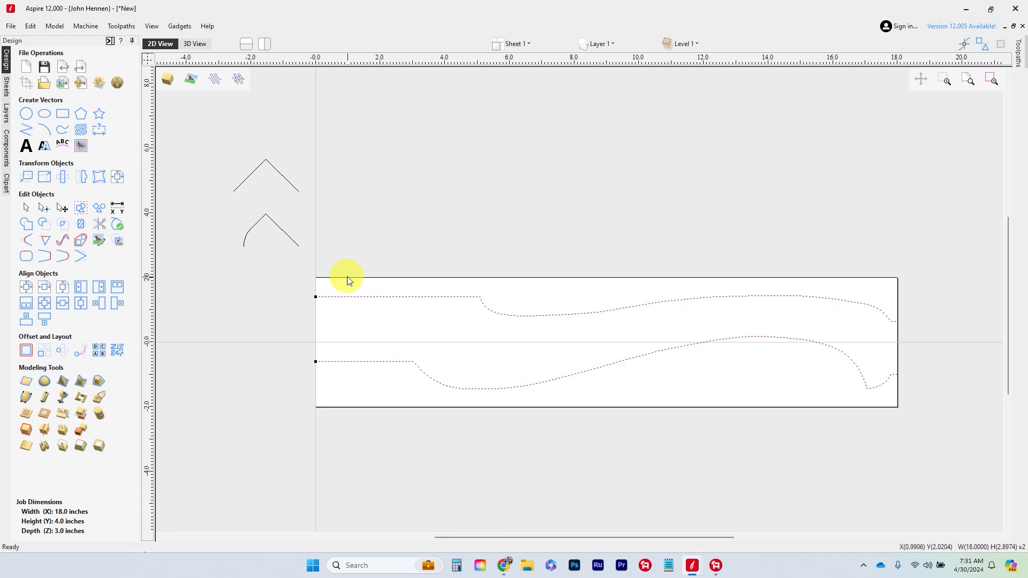
click(255, 230)
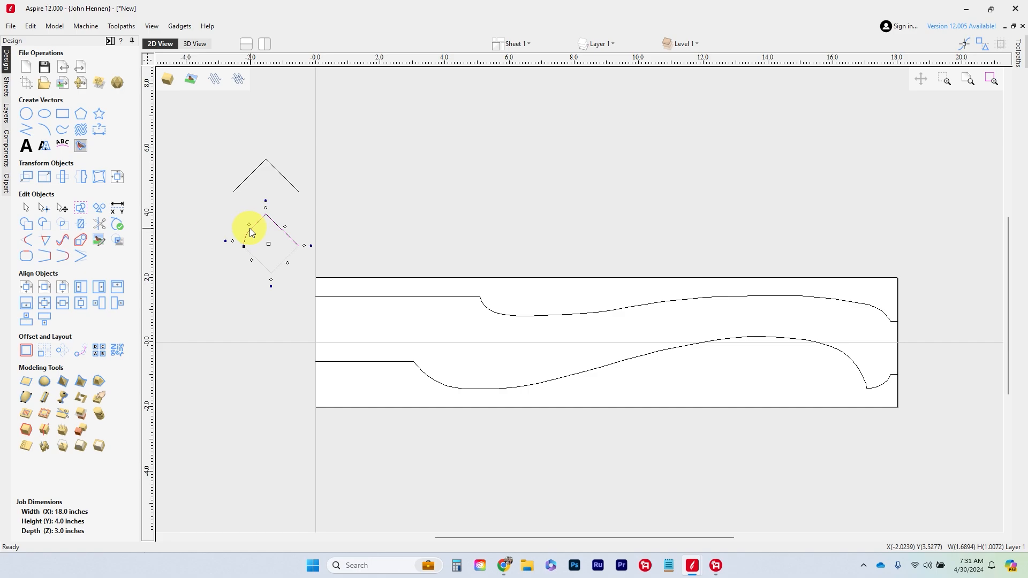
drag(253, 242, 255, 270)
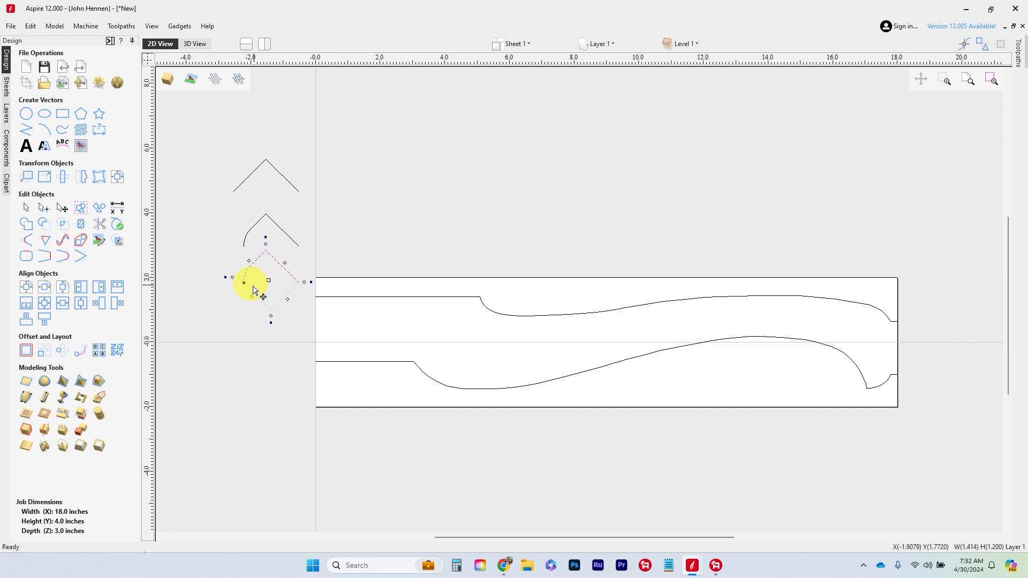
Step: Round the peak of the copied profile with a normal fillet of 0.625 inch radius
click(27, 240)
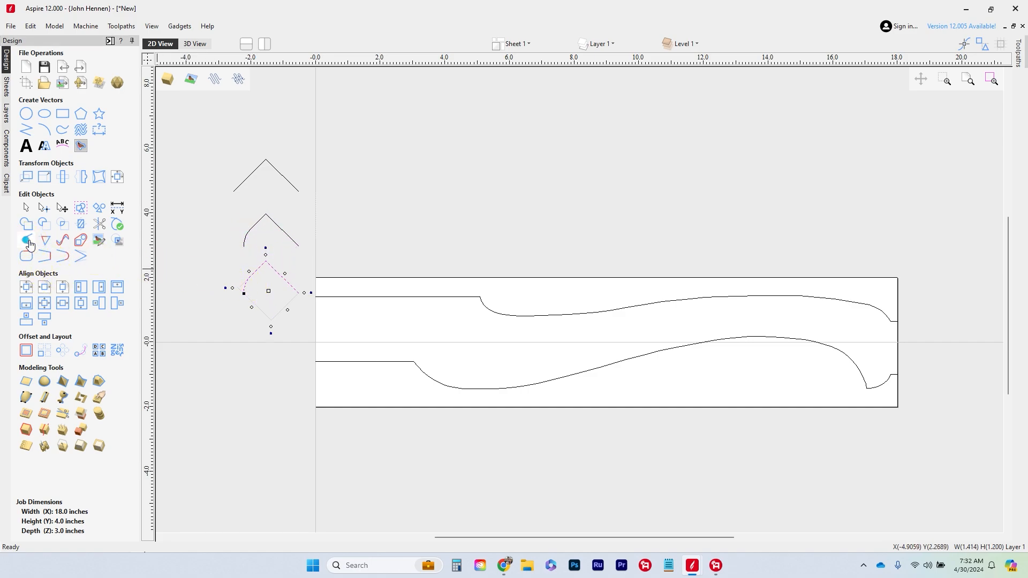
click(263, 271)
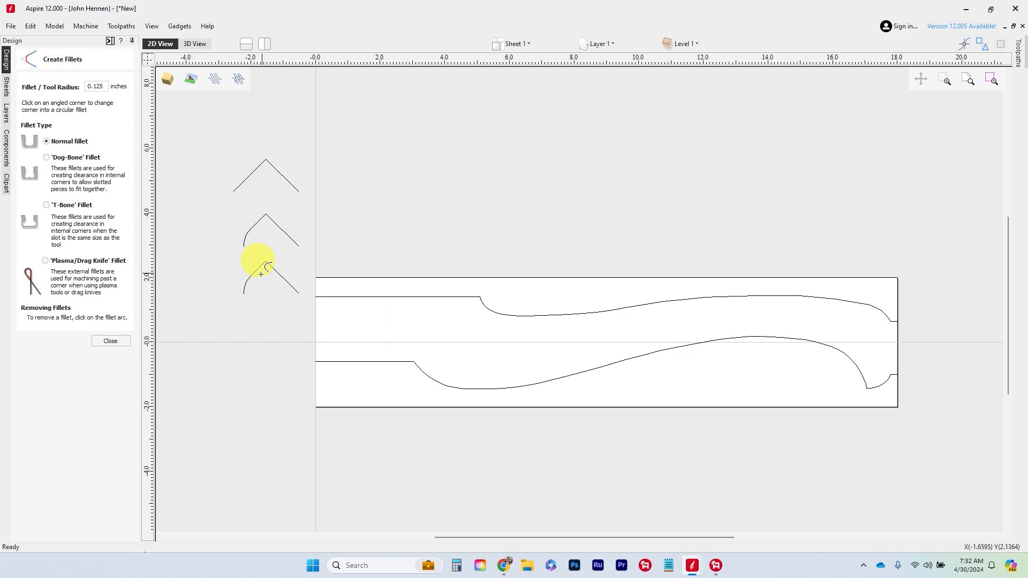
double_click(95, 87)
text(0.)
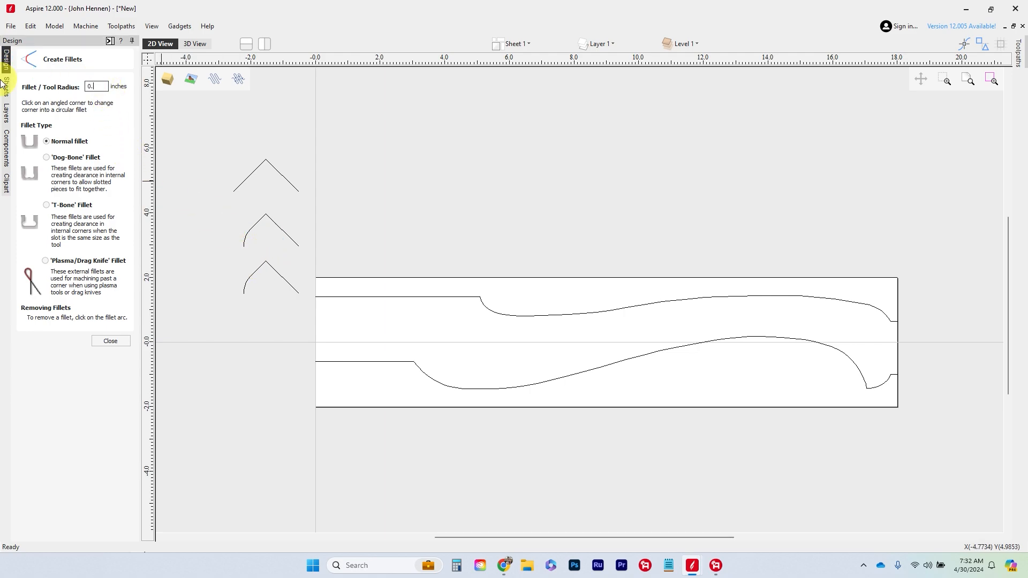
text(75)
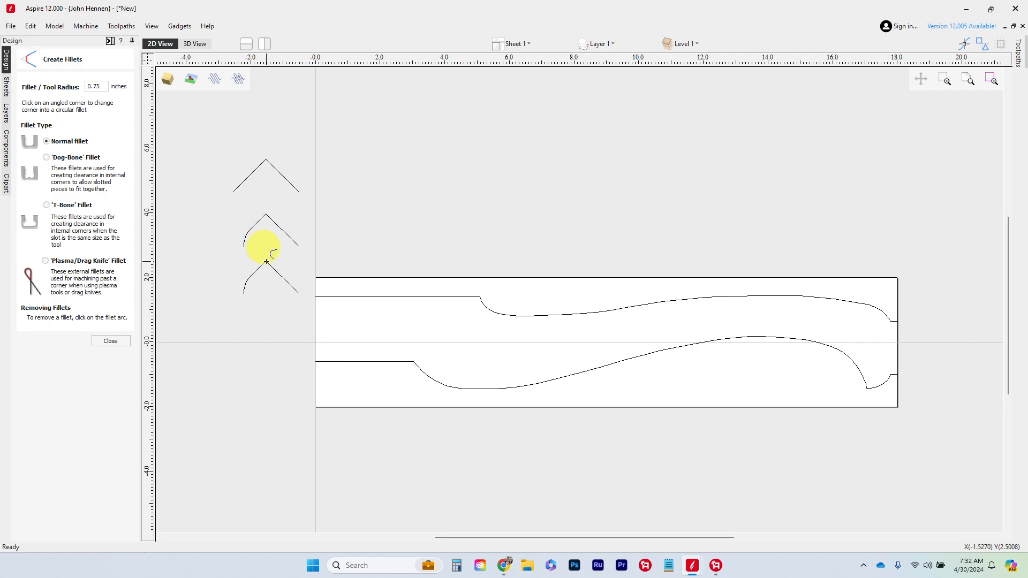
scroll(267, 257, up, 5)
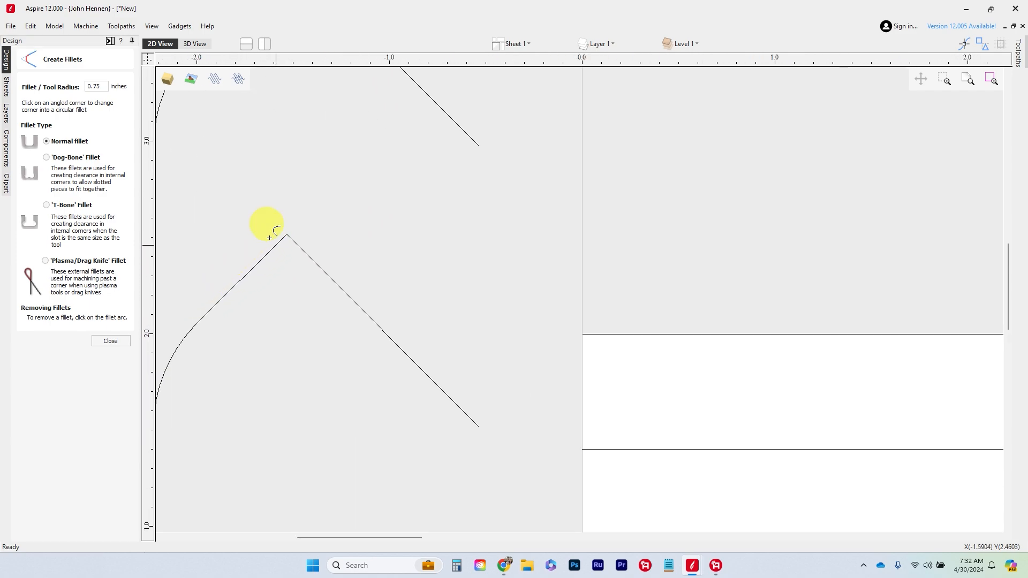
double_click(95, 86)
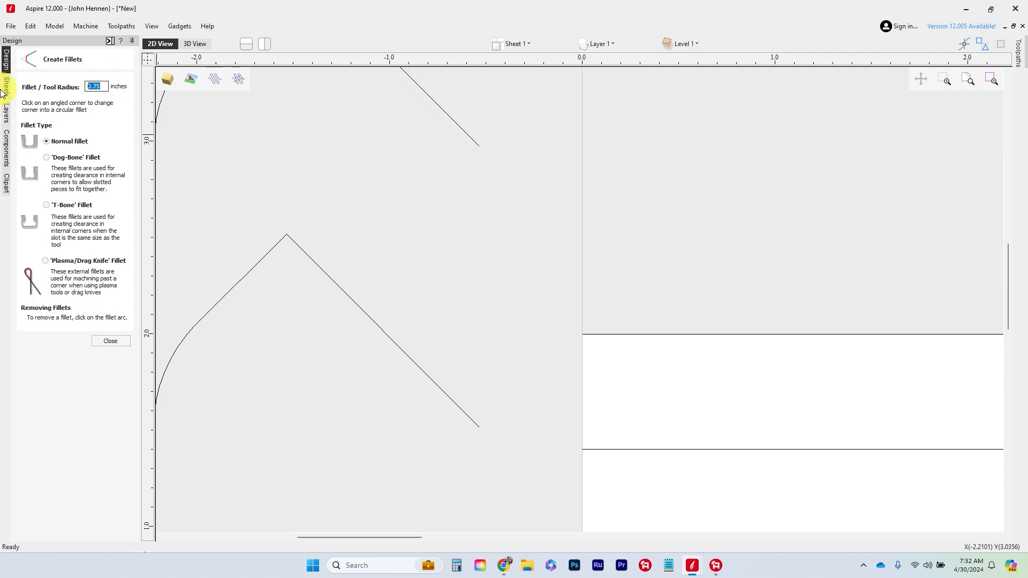
text(0.625)
click(288, 233)
scroll(316, 247, down, 4)
key(Escape)
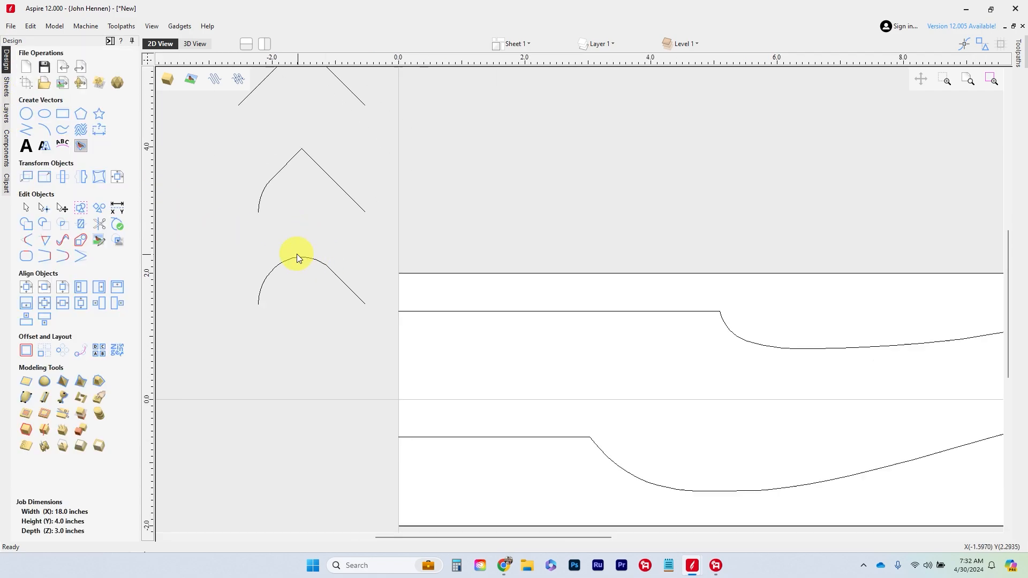
scroll(298, 255, down, 2)
scroll(301, 268, down, 1)
scroll(306, 277, up, 2)
scroll(306, 277, down, 1)
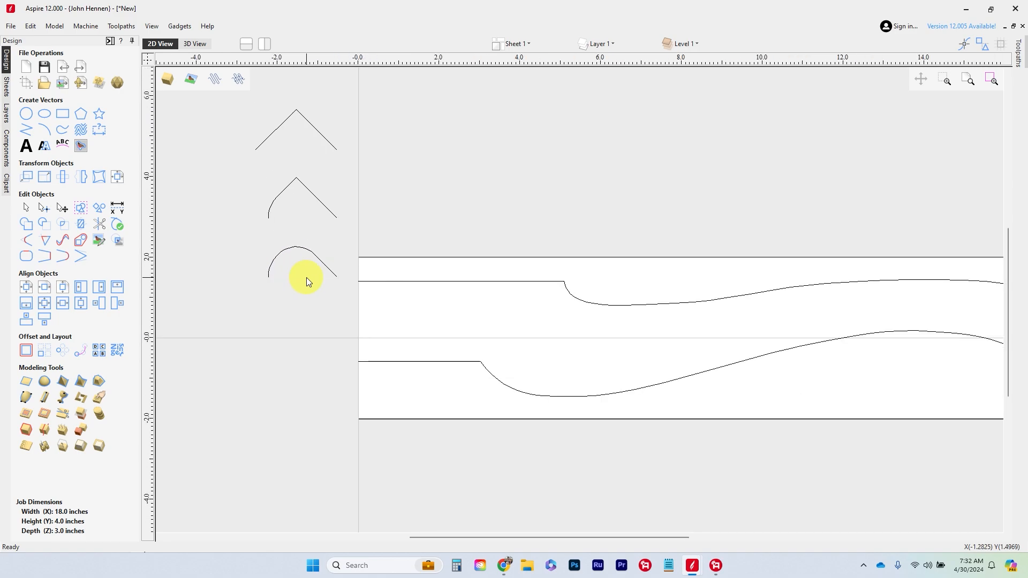
Step: Draw a circle about 1.6 inches in diameter above the job and remove its lower spans to leave a half-circle arc
click(26, 113)
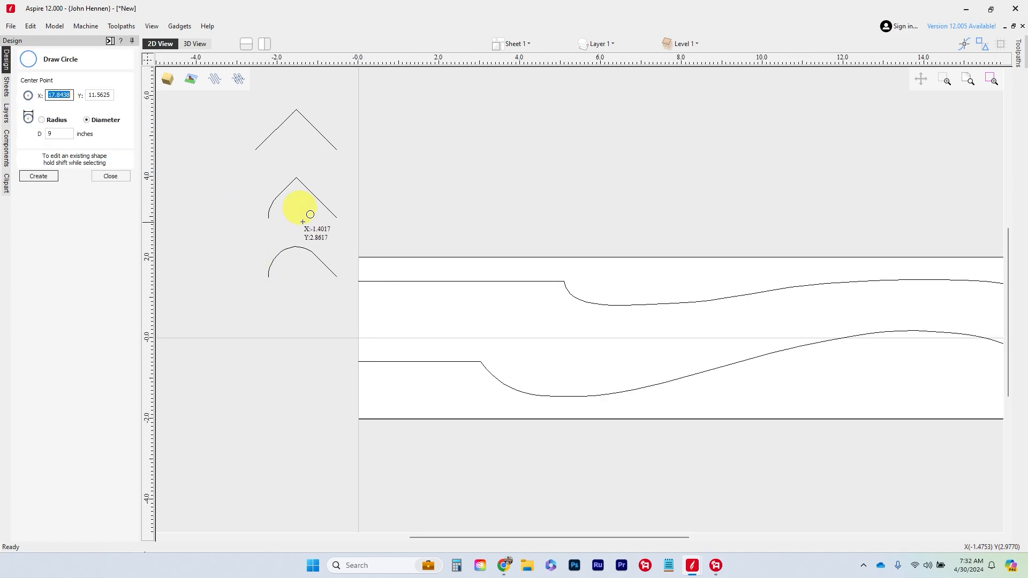
drag(431, 178, 440, 150)
key(Escape)
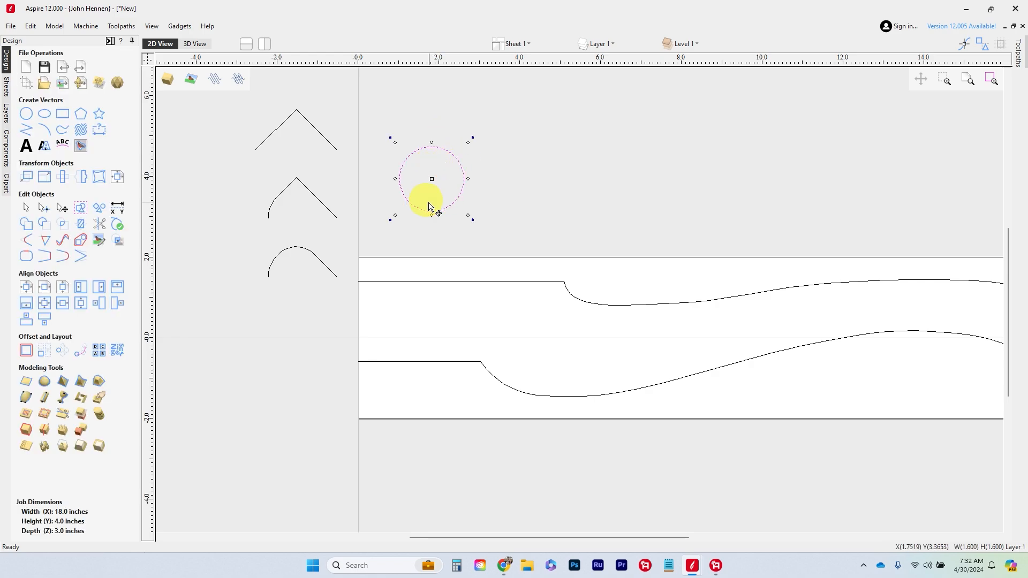
key(p)
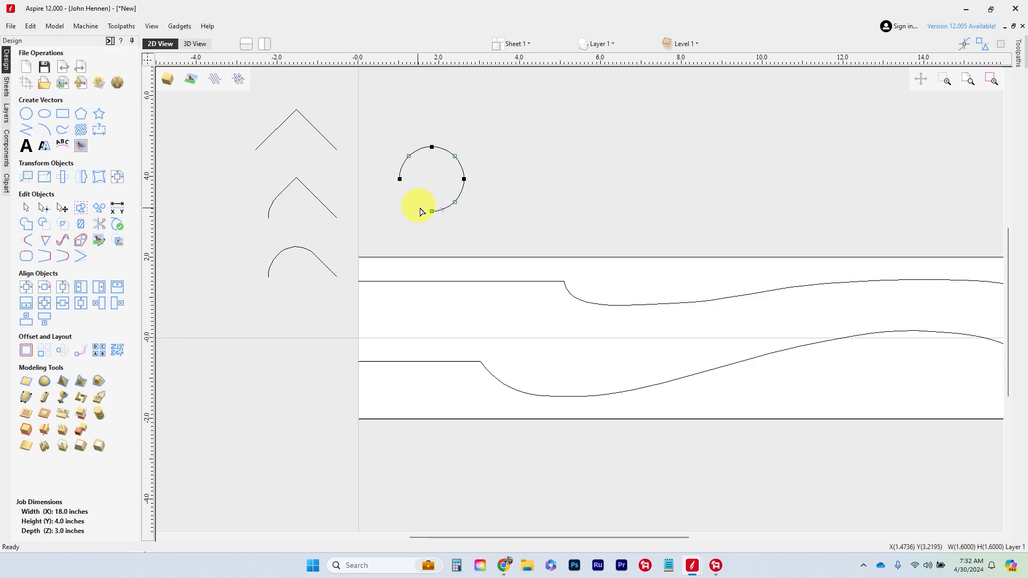
click(447, 210)
scroll(445, 209, down, 3)
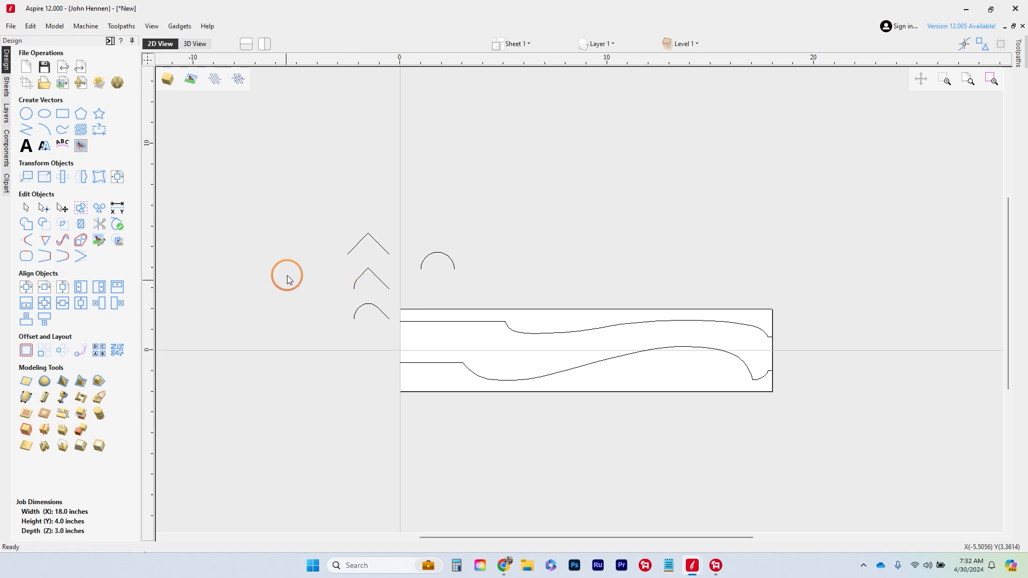
Step: Show the 2D and 3D views stacked, and set both leg outlines as the drive rails of a Two Rail Sweep
click(246, 45)
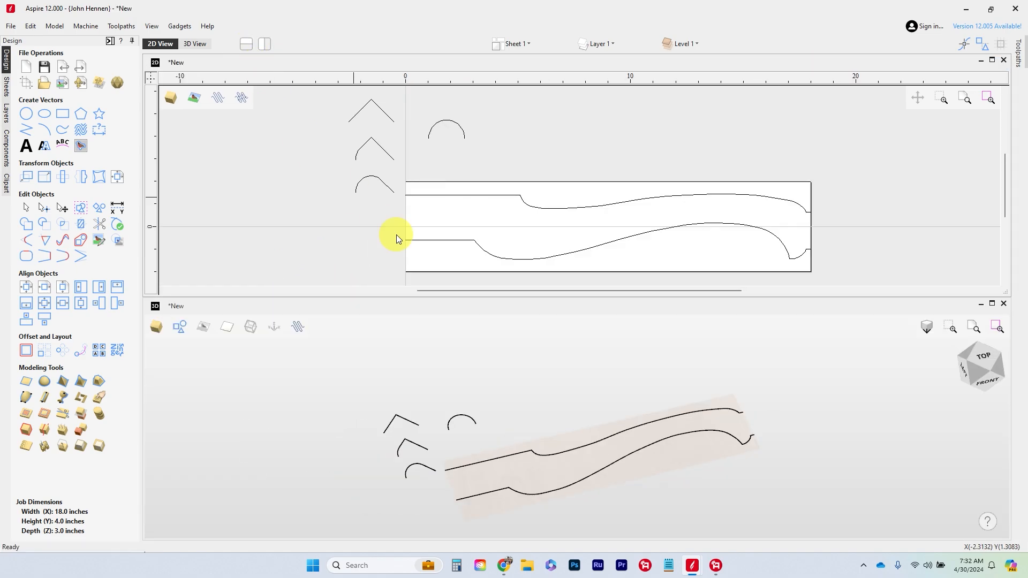
click(434, 240)
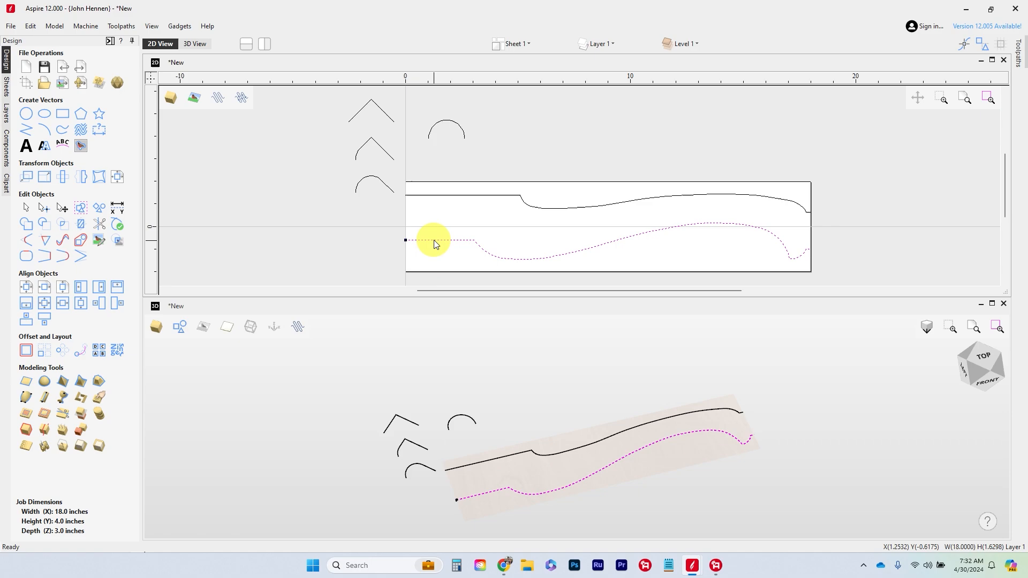
shift+click(433, 197)
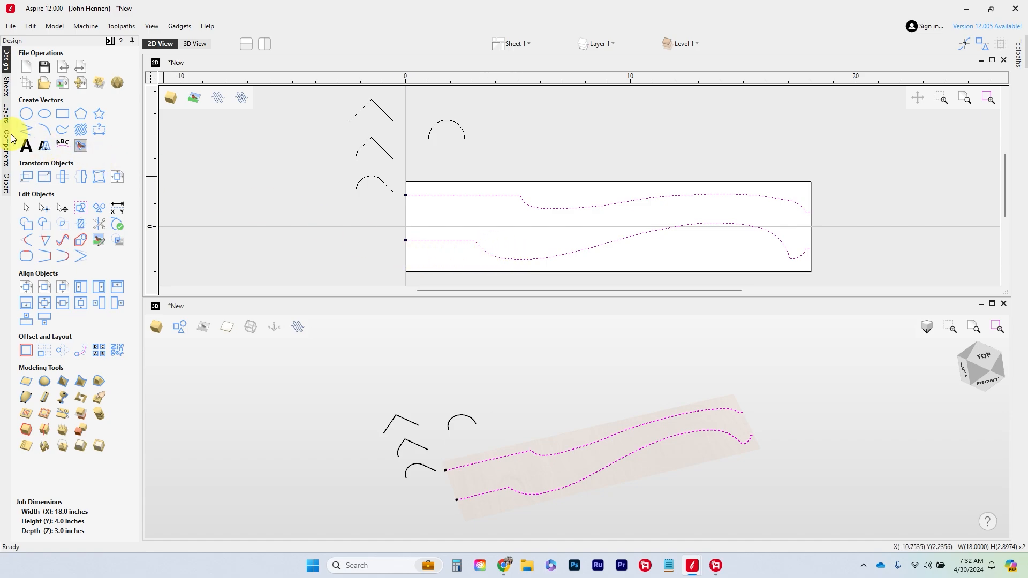
click(25, 397)
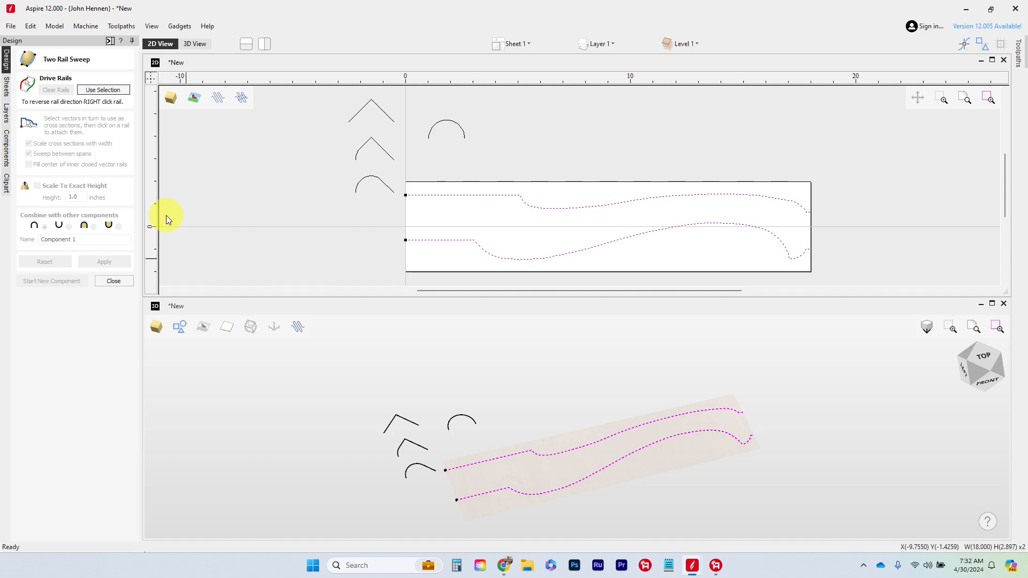
click(111, 91)
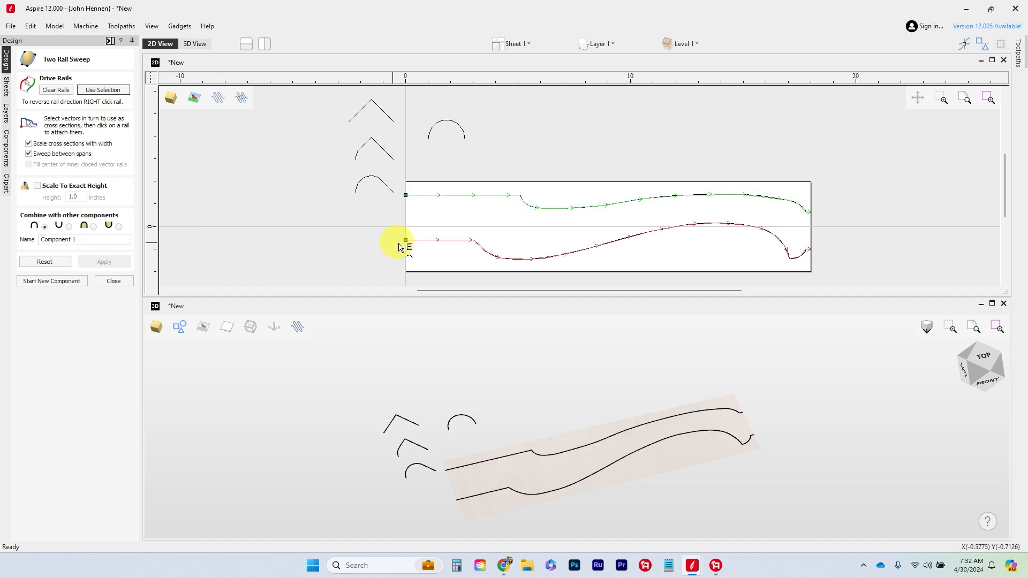
Step: Attach the sharp peak profile at the rails' start and at the lower rail's corner about 3 inches along, adjusting that section's upper end
click(360, 111)
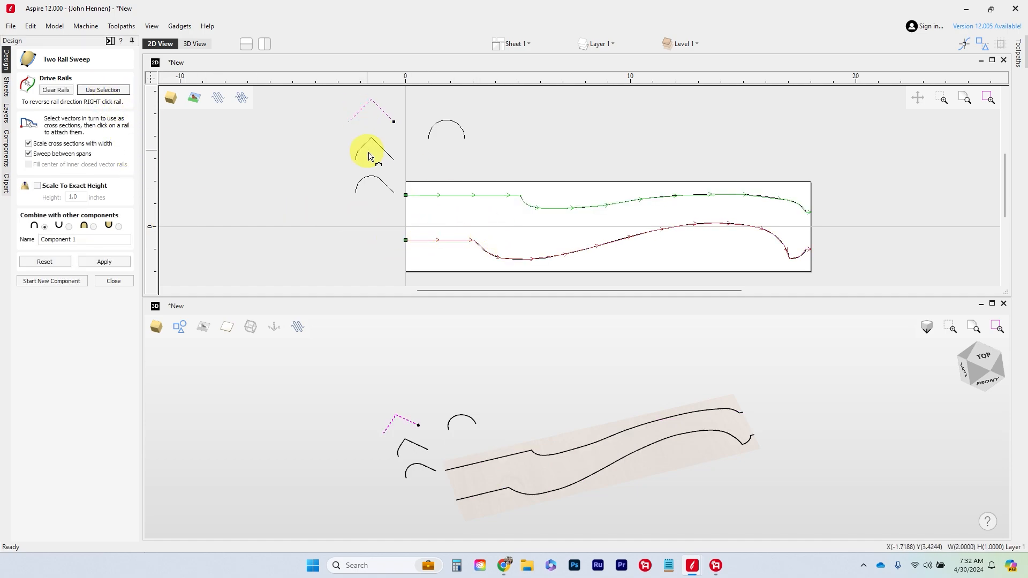
click(405, 241)
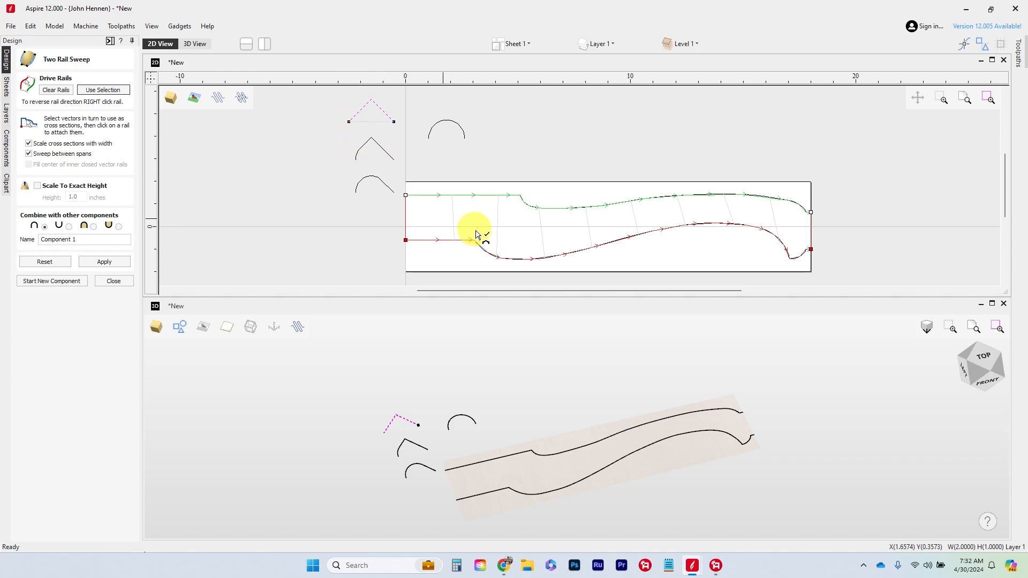
scroll(471, 230, up, 10)
scroll(460, 223, down, 5)
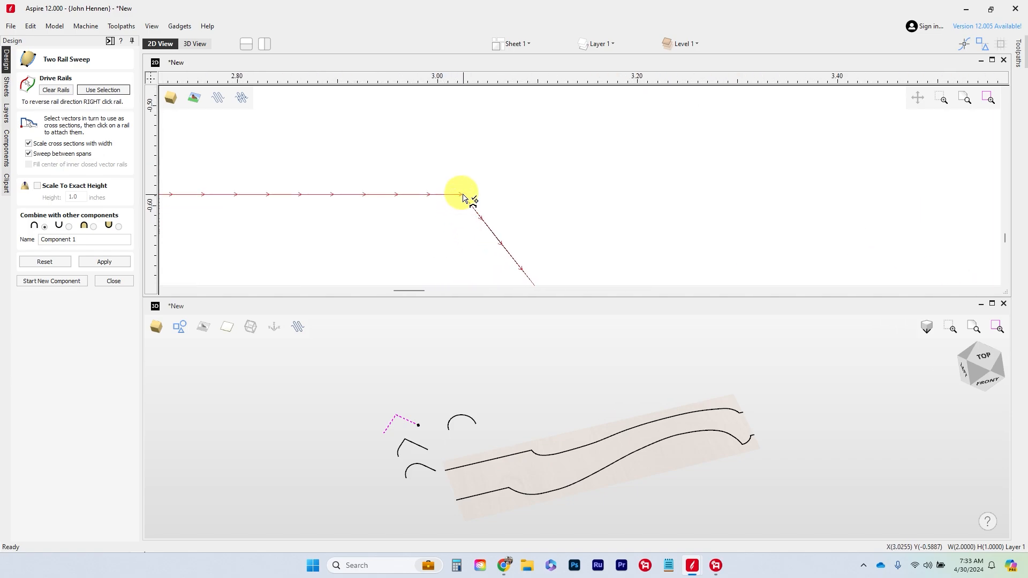
scroll(466, 227, down, 2)
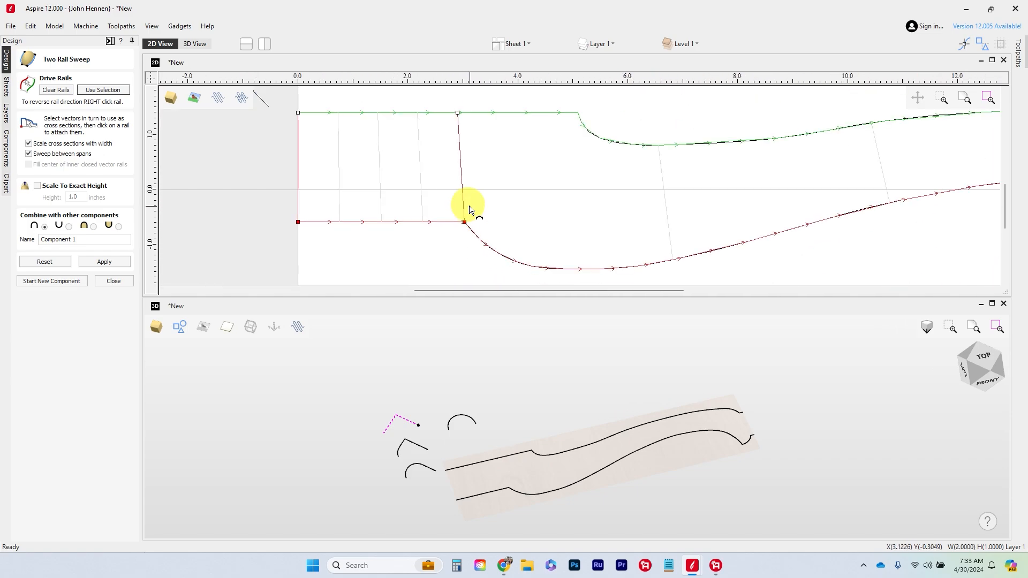
scroll(466, 147, up, 2)
drag(449, 141, 455, 141)
scroll(463, 140, down, 7)
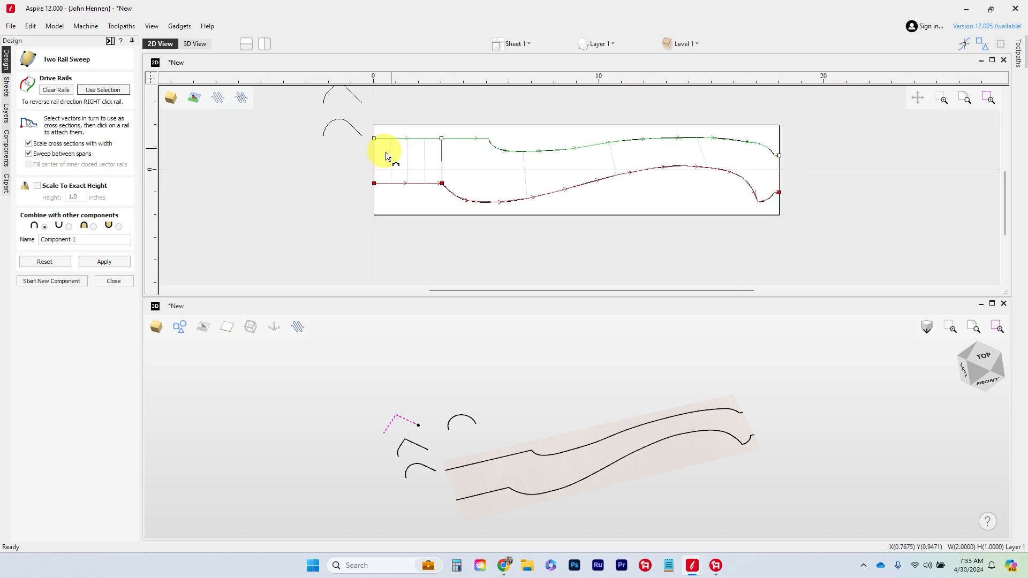
Step: Attach the slightly rounded peak profile just past the lower rail's 3 inch corner, keeping the sharp section just before that corner
scroll(460, 129, up, 2)
click(461, 132)
scroll(552, 202, up, 10)
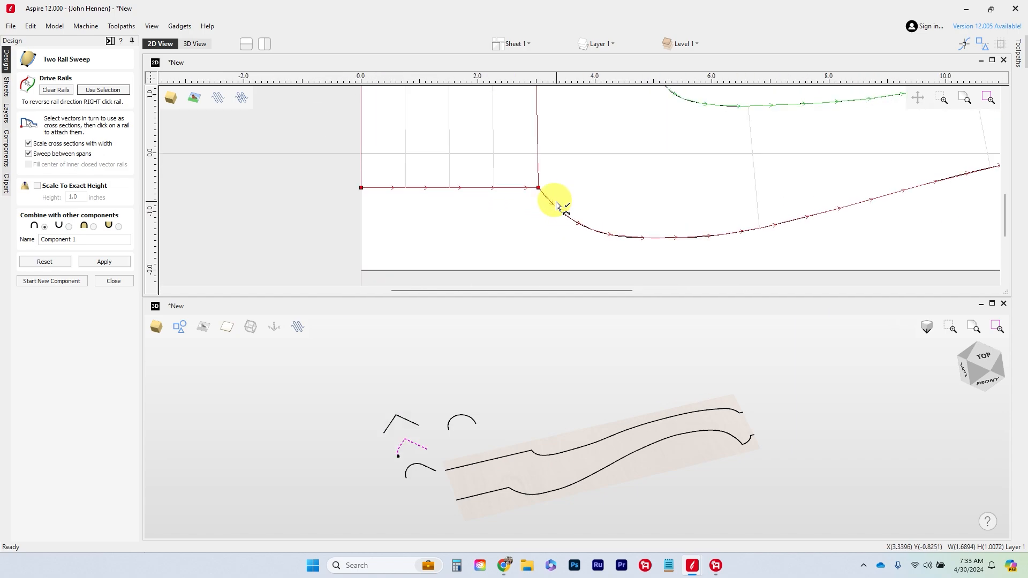
scroll(415, 144, up, 1)
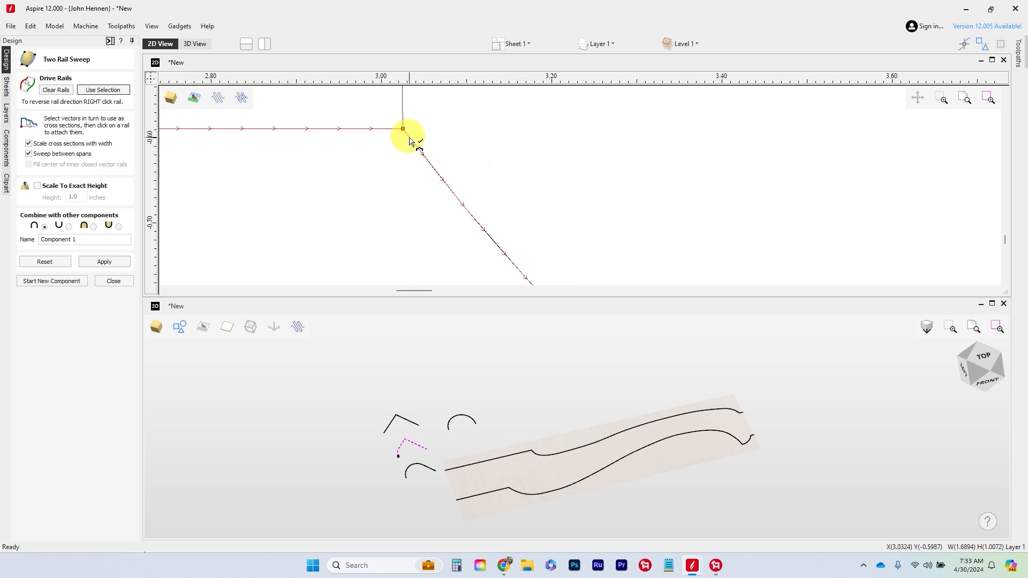
click(409, 139)
click(411, 141)
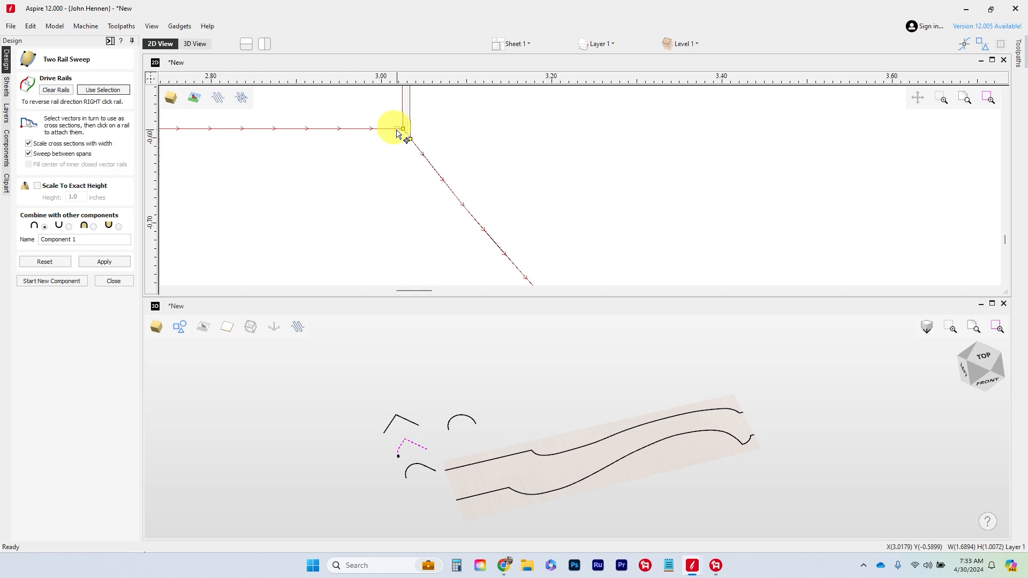
click(410, 140)
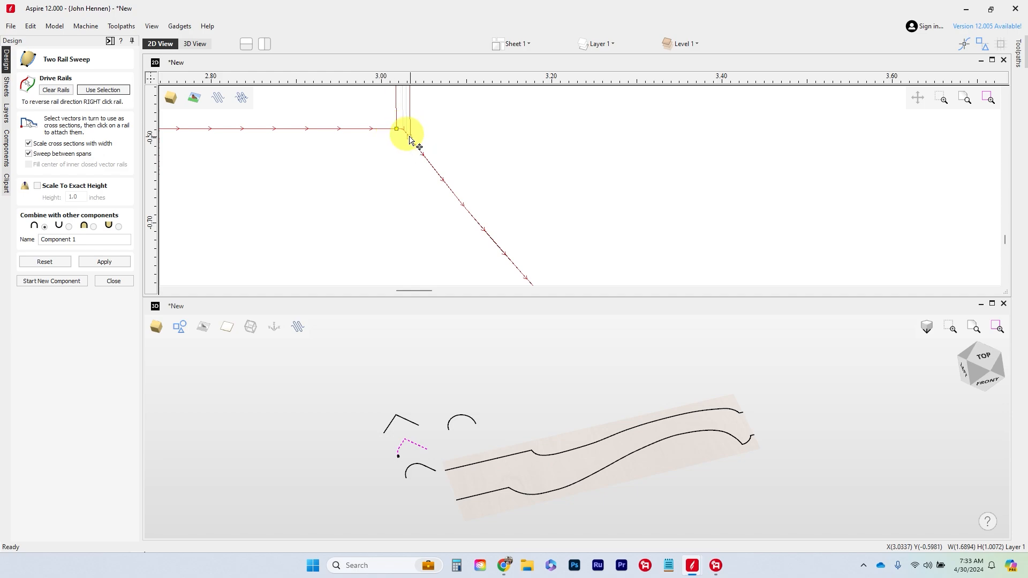
scroll(433, 193, down, 3)
scroll(436, 212, down, 5)
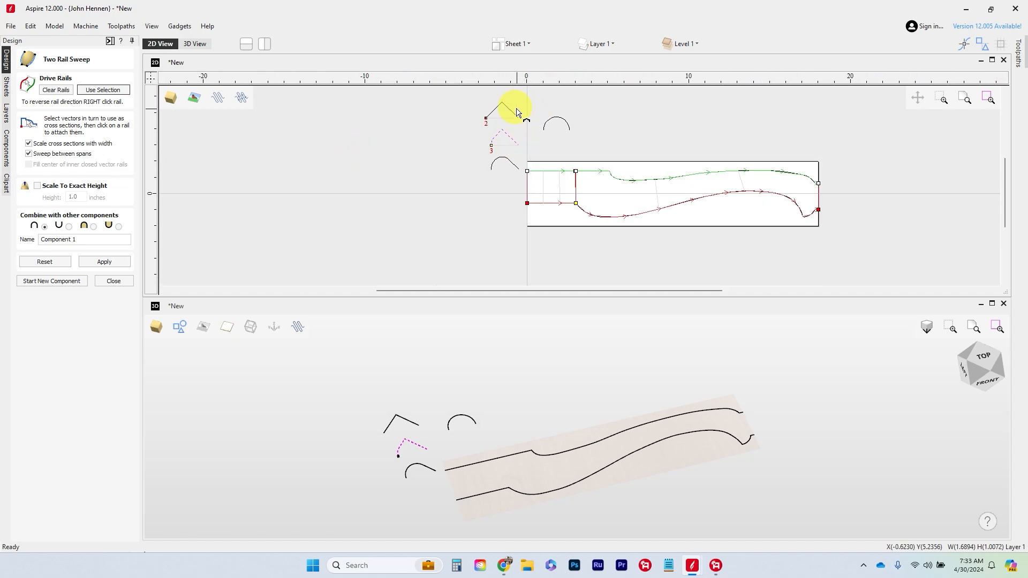
scroll(569, 201, up, 9)
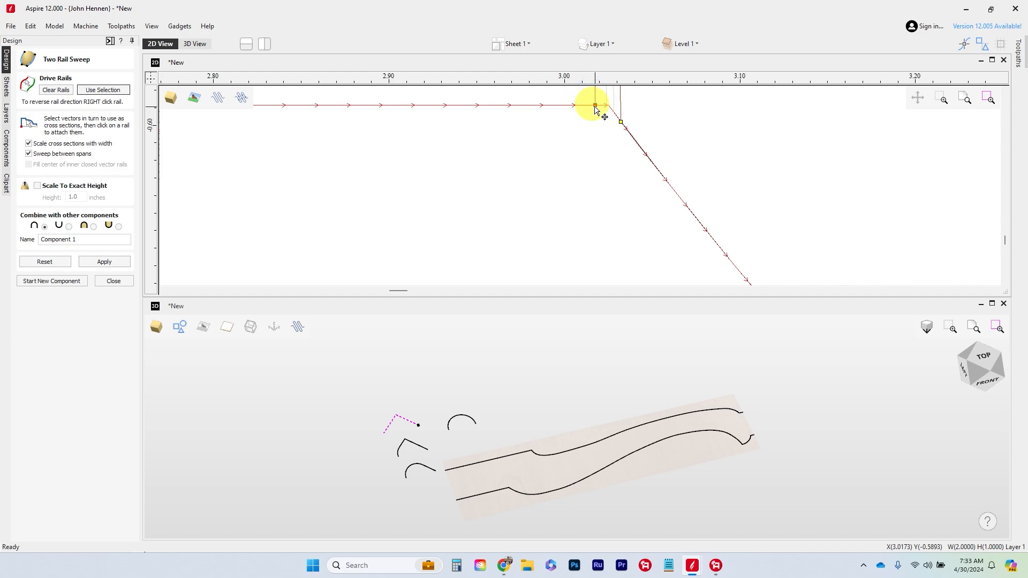
scroll(535, 229, down, 9)
scroll(424, 191, down, 1)
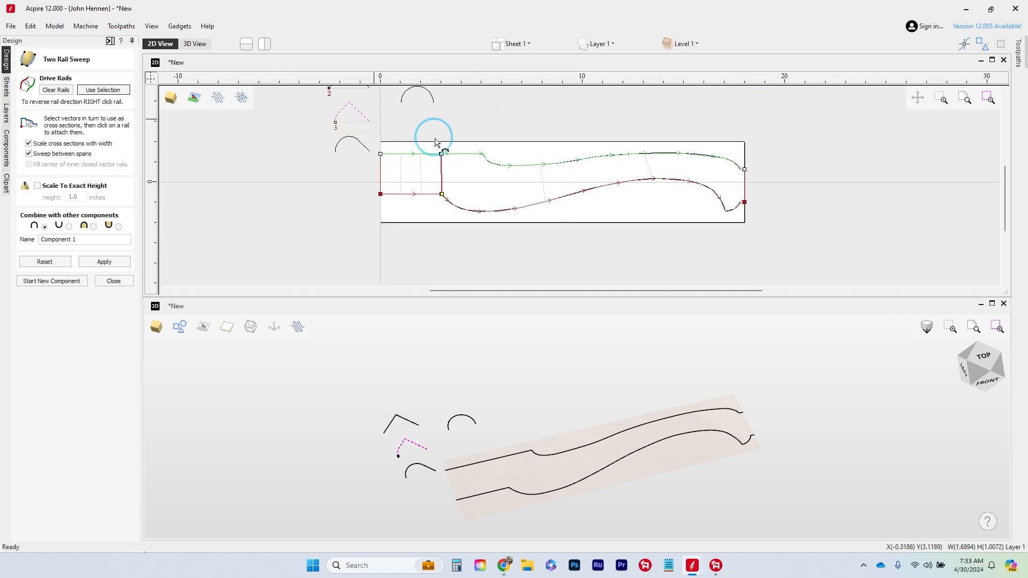
Step: Add the slightly rounded profile at the ankle about 14.3 inches along the lower rail, and move its upper end so the section stands nearly vertical
scroll(786, 172, up, 3)
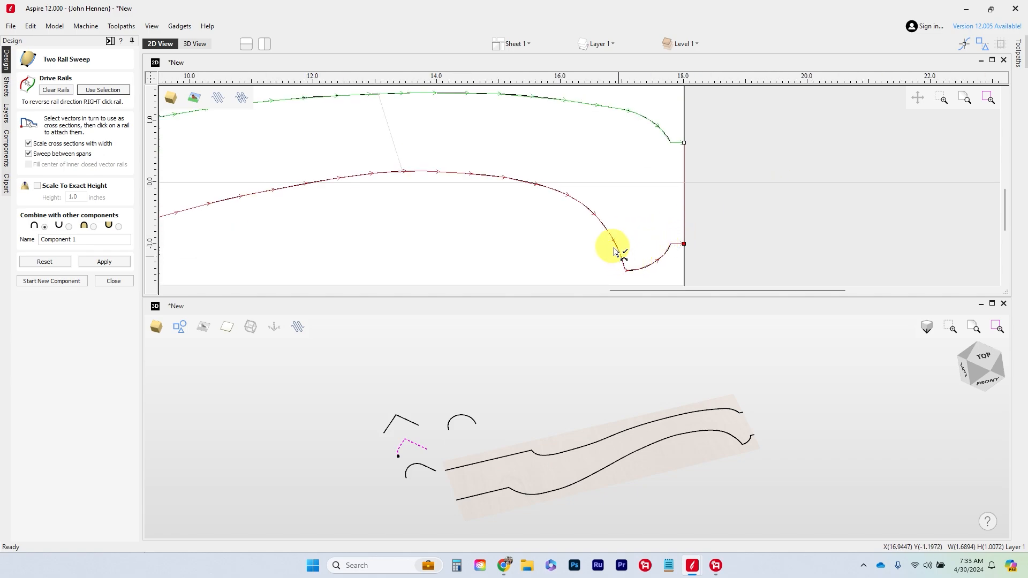
click(454, 173)
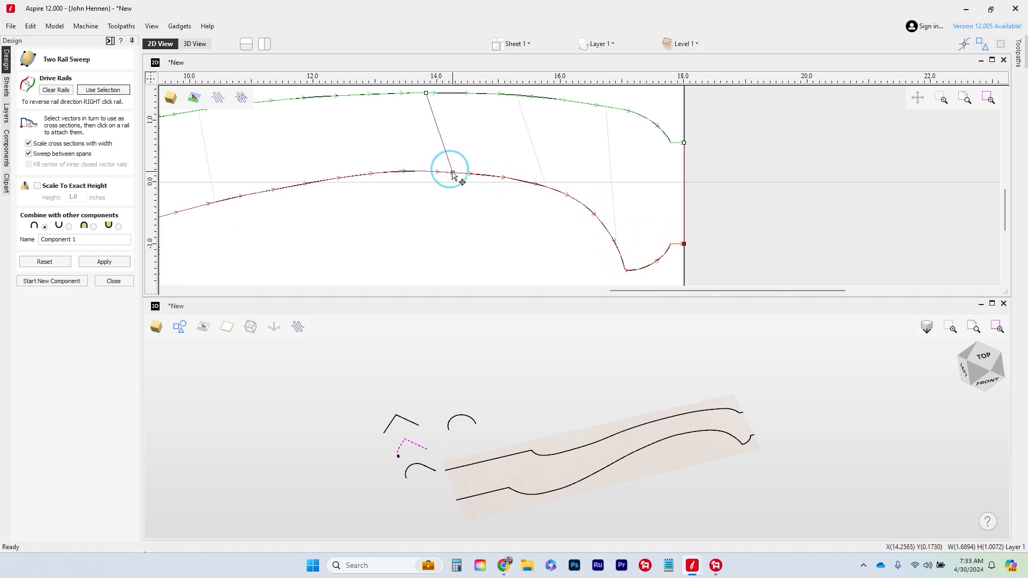
click(425, 90)
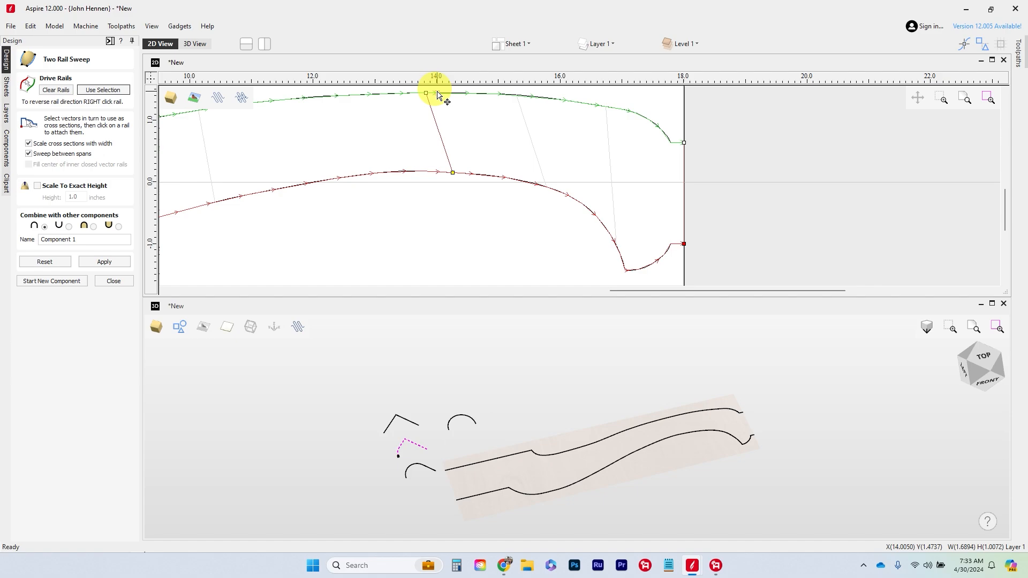
drag(440, 96, 448, 95)
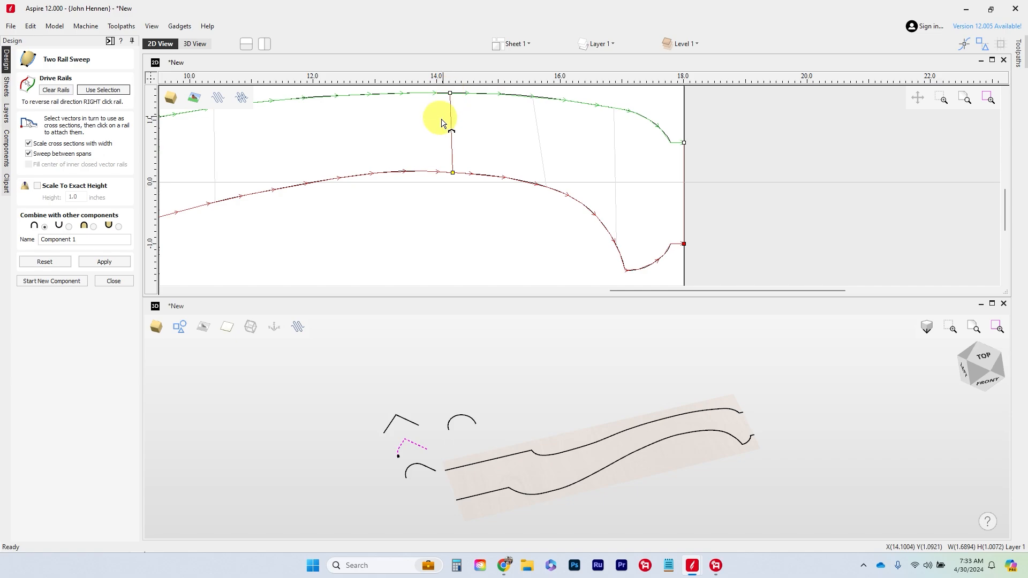
scroll(414, 226, down, 5)
scroll(415, 224, down, 2)
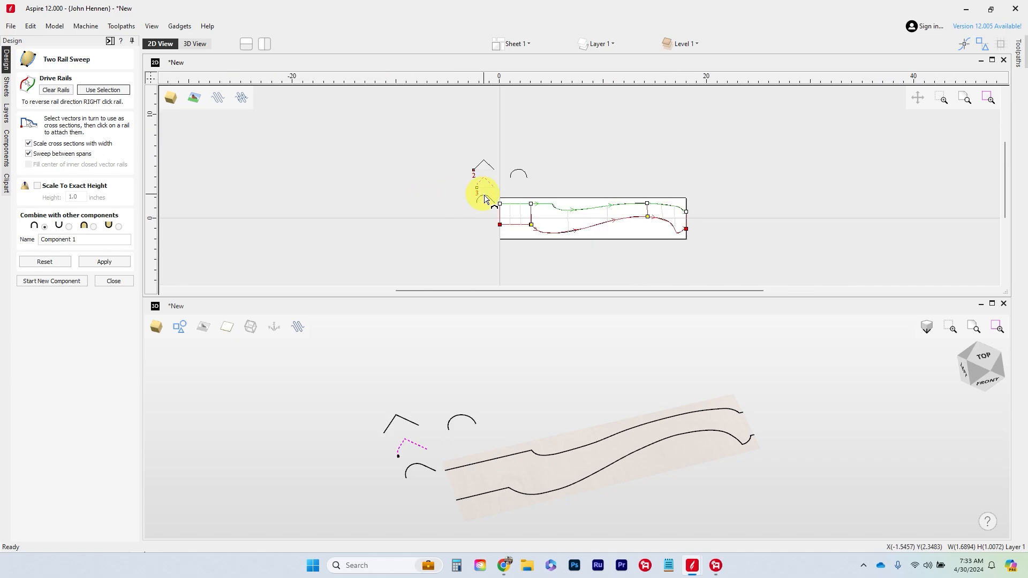
Step: Assign the most rounded peak profile to the foot end of the rails, apply the sweep and inspect the leg in 3D
scroll(695, 229, up, 6)
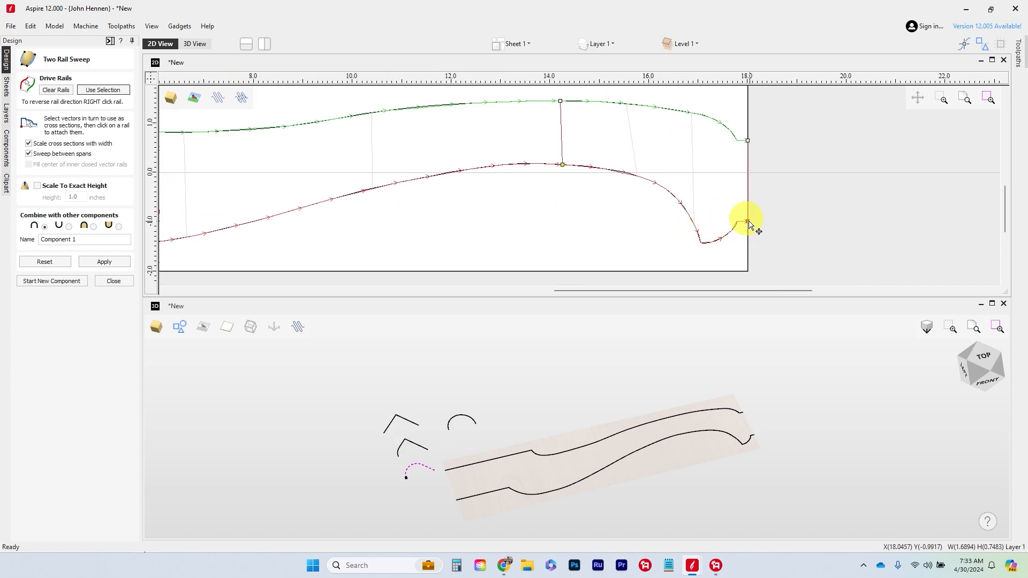
scroll(749, 228, down, 5)
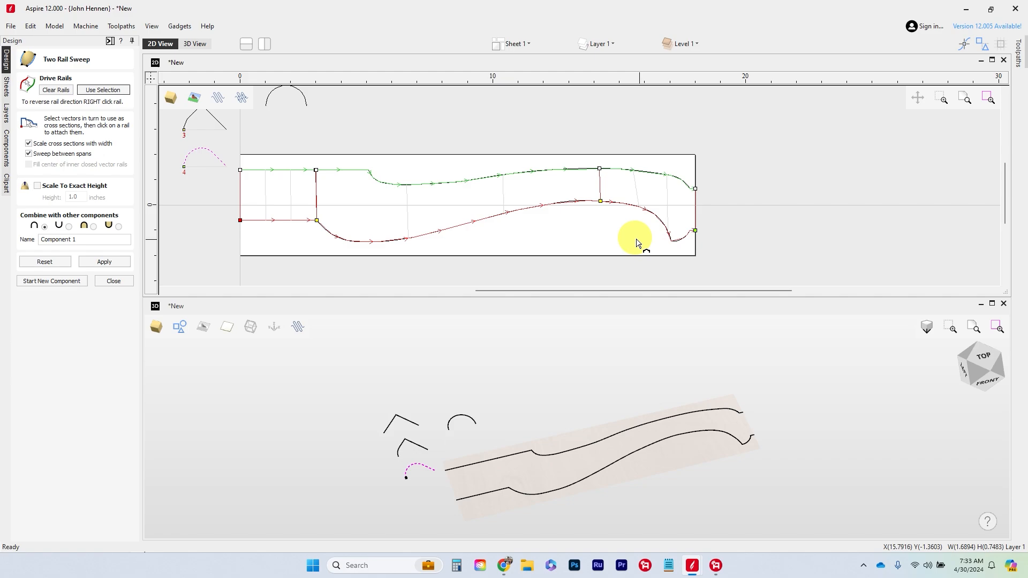
click(118, 262)
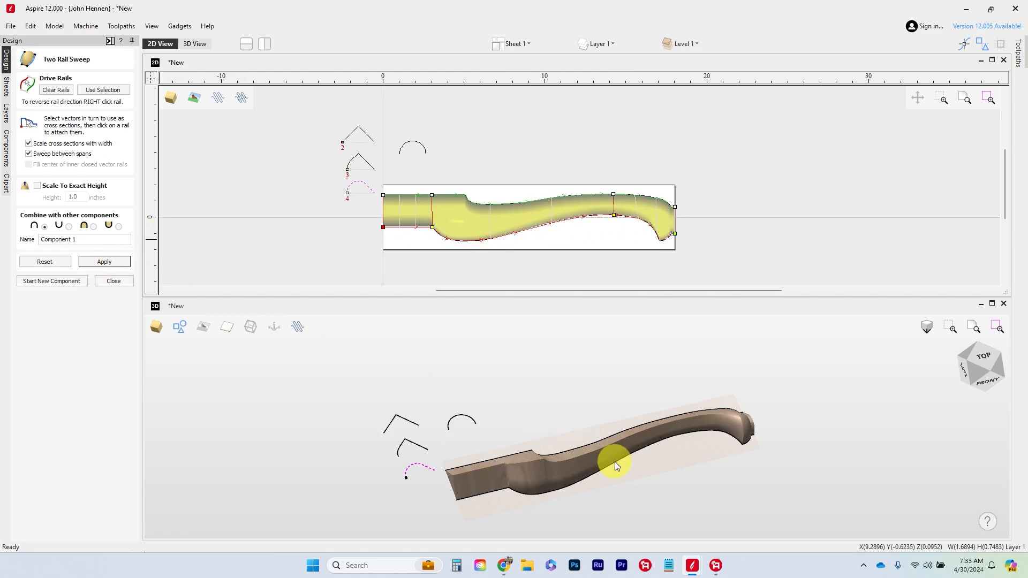
drag(645, 471, 532, 394)
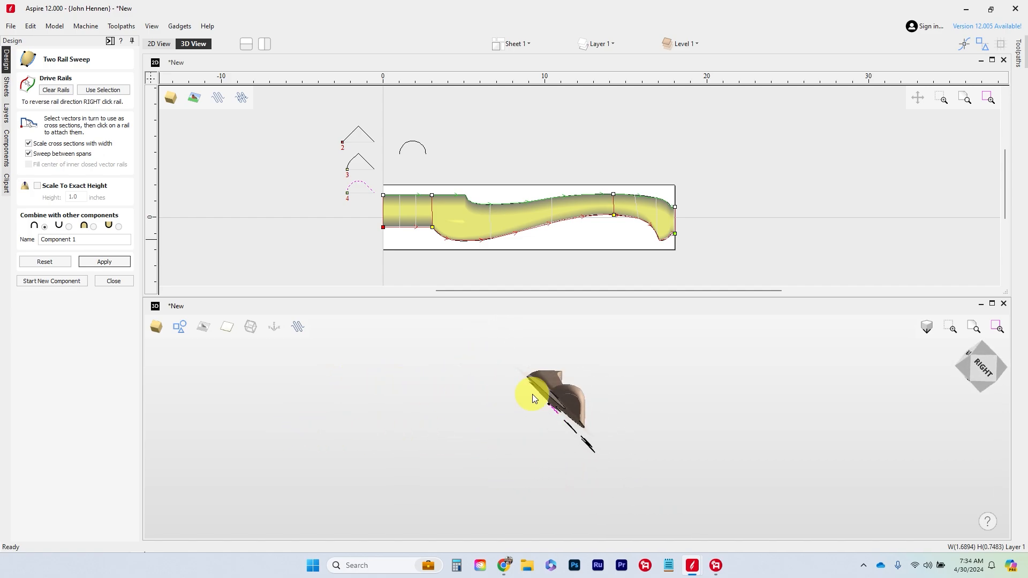
drag(639, 325, 567, 406)
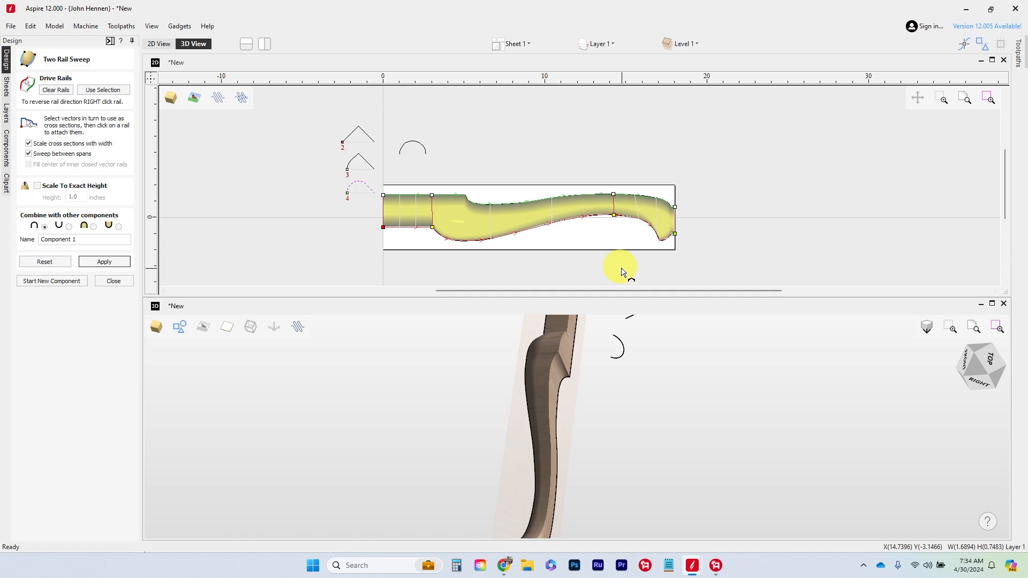
Step: Replace the ankle cross section with the most rounded peak profile, reapply the sweep and inspect the leg from several angles
click(614, 216)
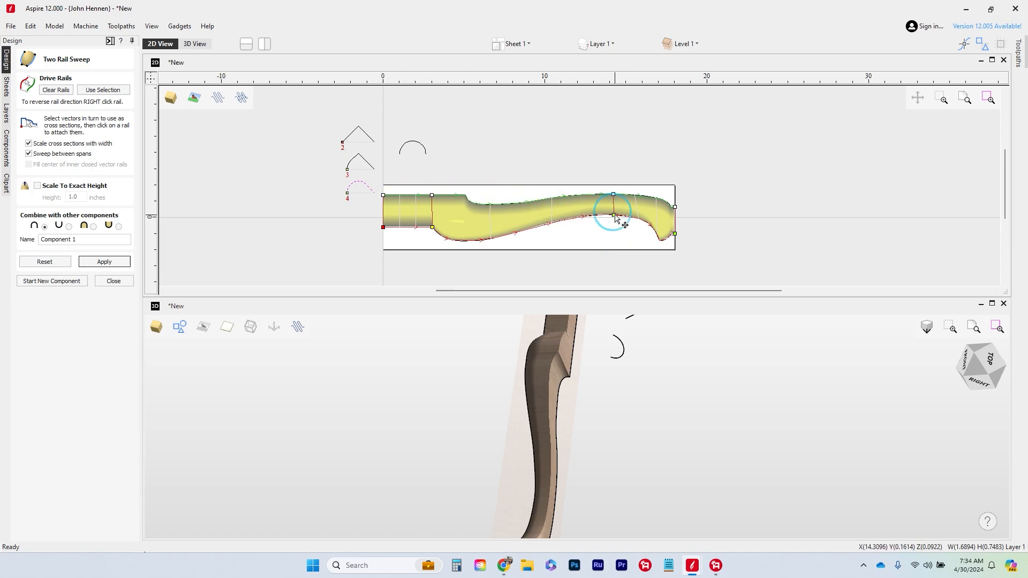
click(104, 262)
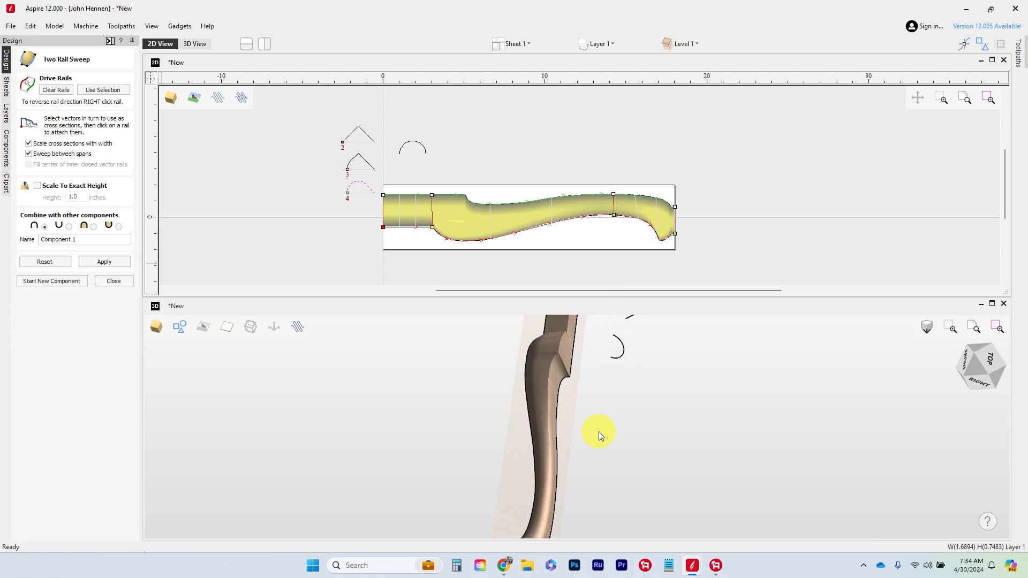
drag(605, 449, 729, 404)
scroll(729, 404, down, 3)
drag(548, 450, 632, 425)
drag(575, 397, 616, 371)
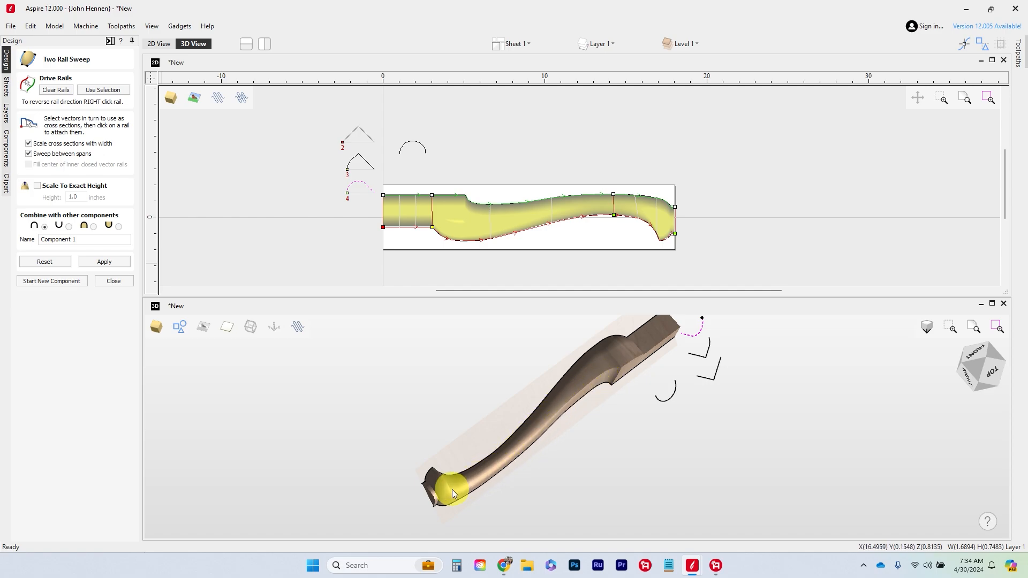
drag(467, 476, 565, 387)
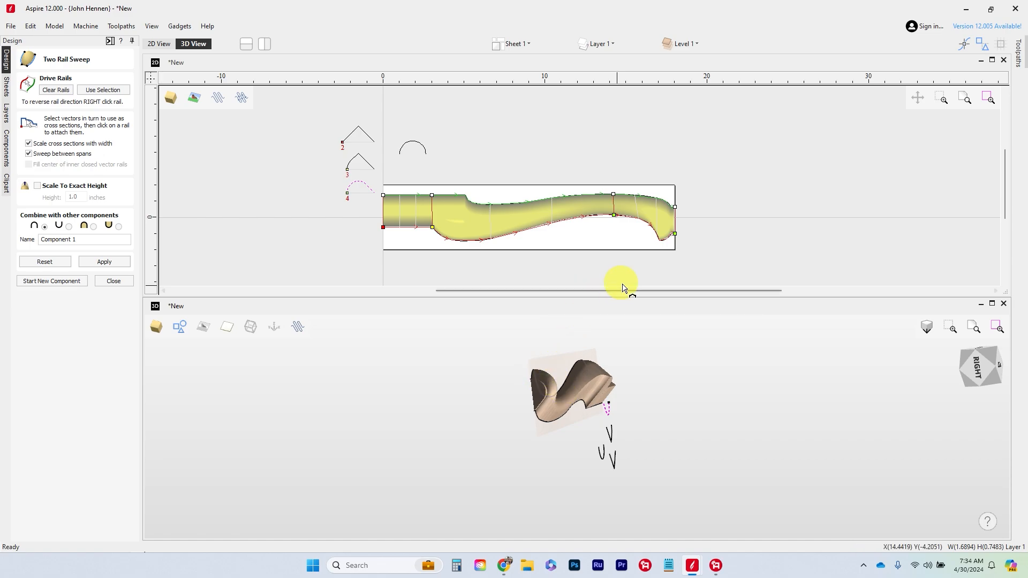
Step: Attach the half-circle profile at the rails' last corner about 17.8 inches along and at the foot end, and reapply the sweep
click(424, 149)
scroll(735, 239, up, 5)
scroll(586, 158, up, 4)
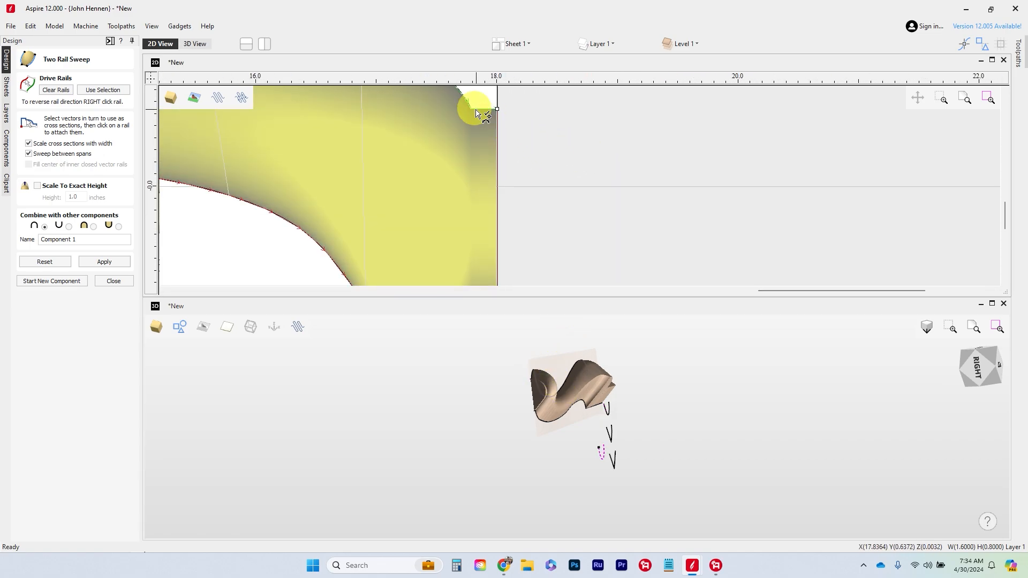
click(488, 106)
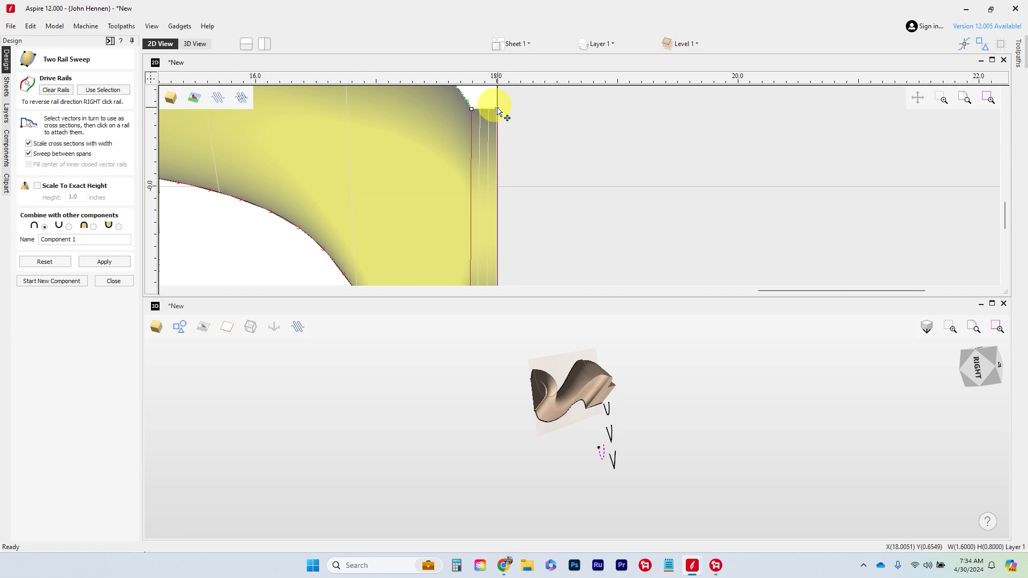
scroll(493, 107, down, 3)
scroll(485, 183, up, 2)
scroll(486, 185, down, 2)
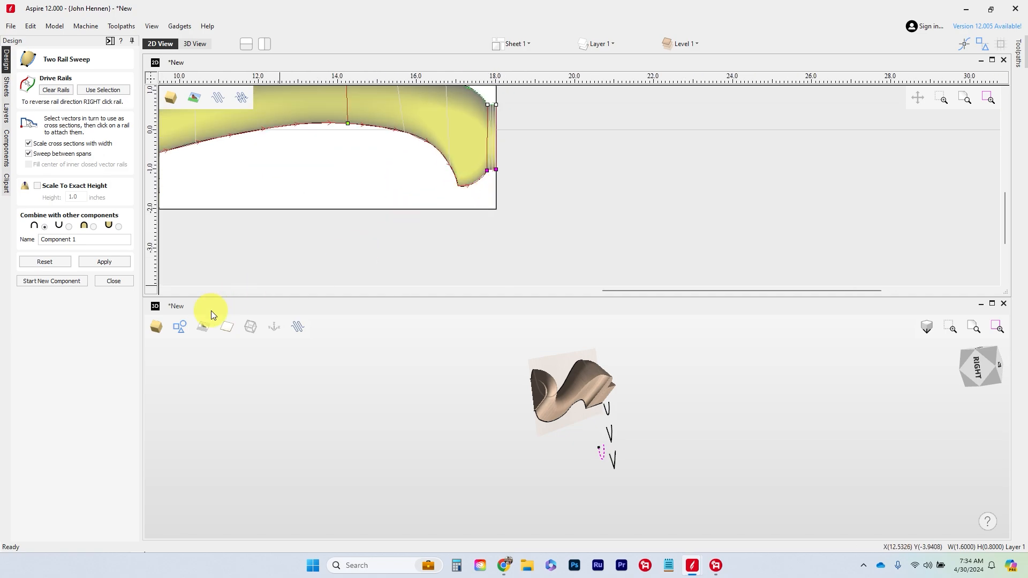
click(111, 264)
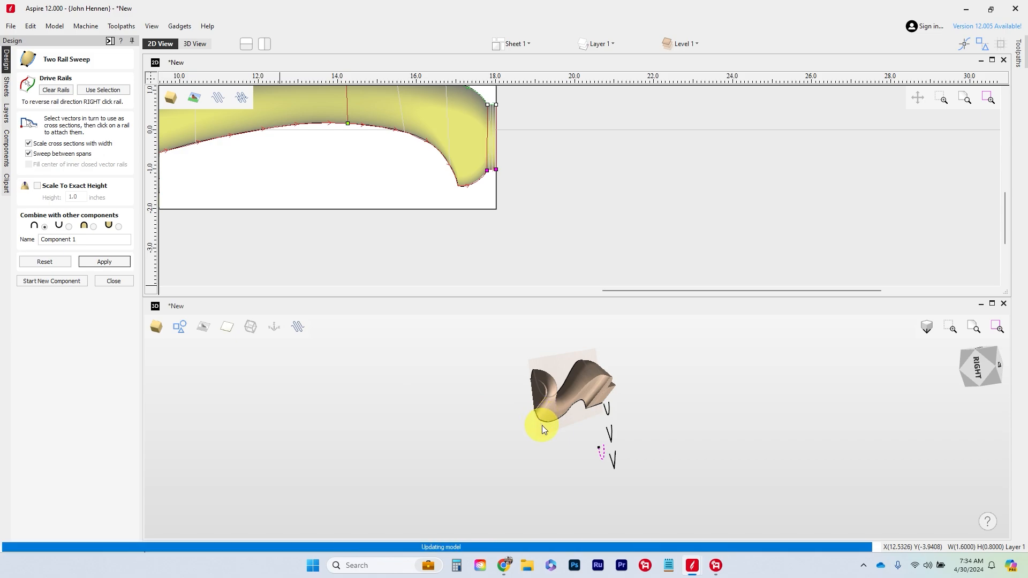
Step: Enlarge the 3D view to fill the workspace and examine the swept leg's shape from the top, front, side and foot end
drag(534, 414, 375, 429)
scroll(529, 411, up, 4)
scroll(381, 454, down, 6)
click(994, 368)
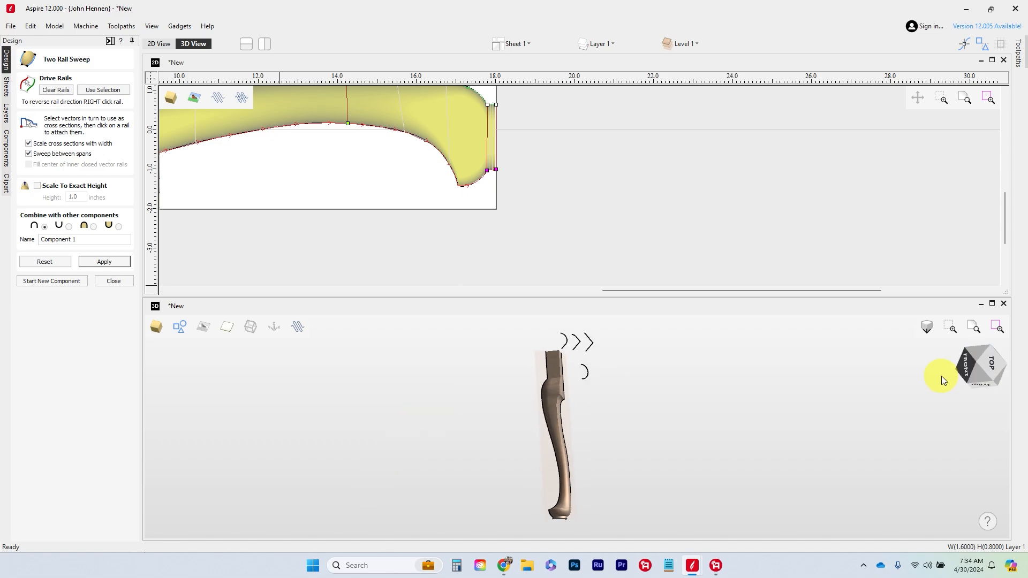
click(992, 304)
click(598, 436)
drag(598, 436, 590, 363)
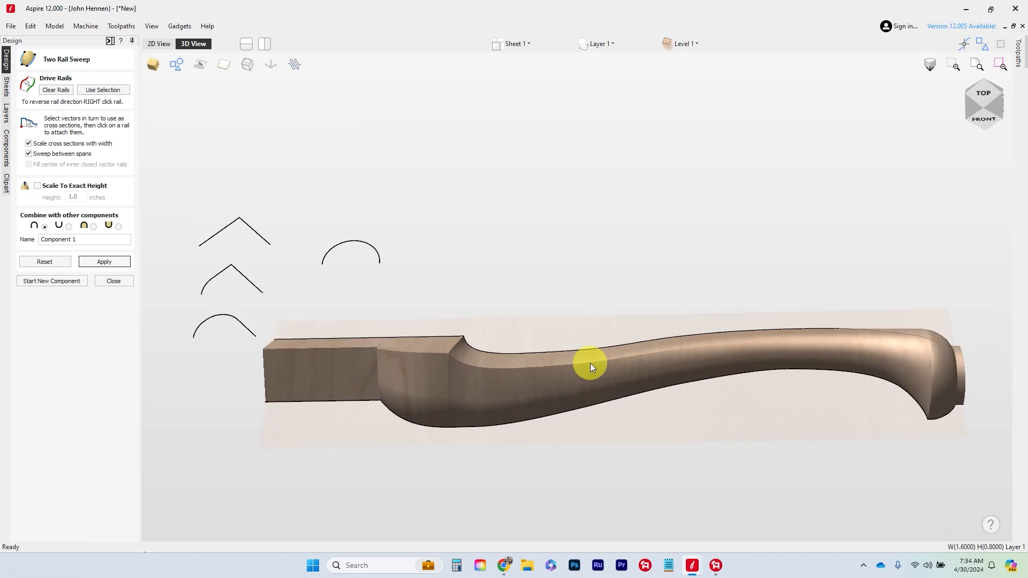
drag(712, 395, 552, 524)
drag(542, 435, 532, 477)
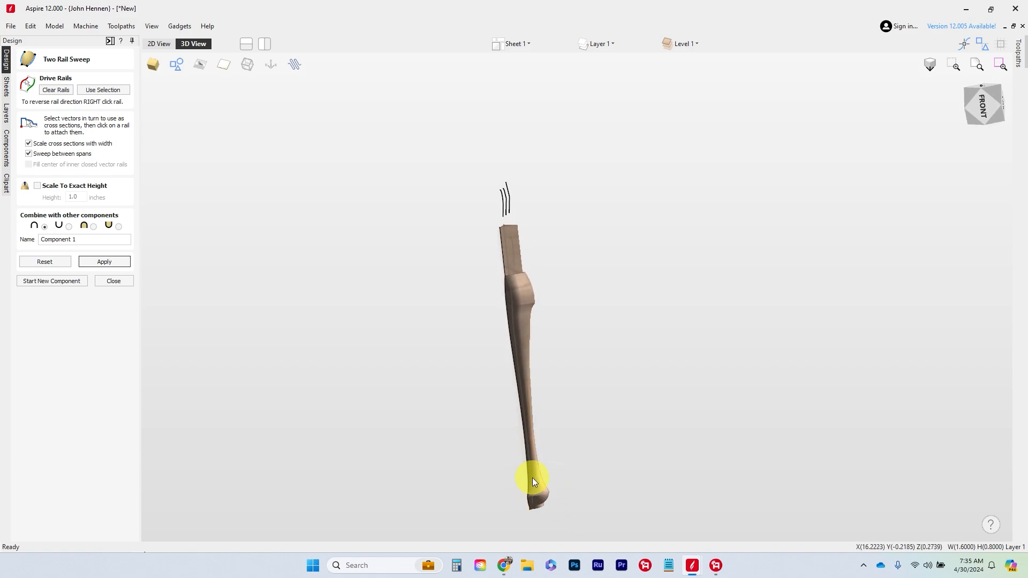
drag(514, 445, 512, 329)
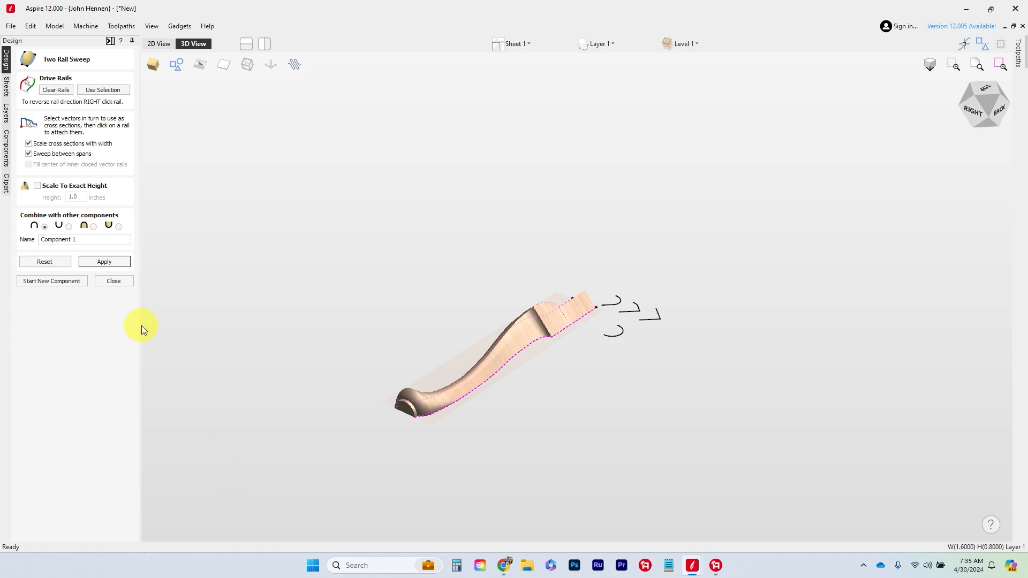
Step: Close the sweep and triangulate the leg for STL export with 0.004 inch tolerance and an inverted-front back face, inspecting the mesh all around
click(107, 285)
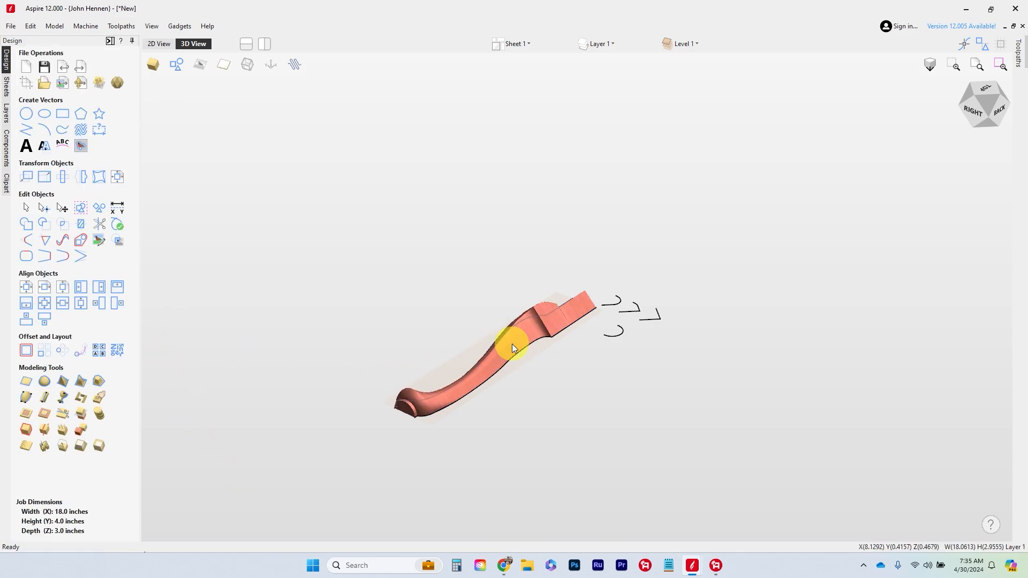
click(116, 84)
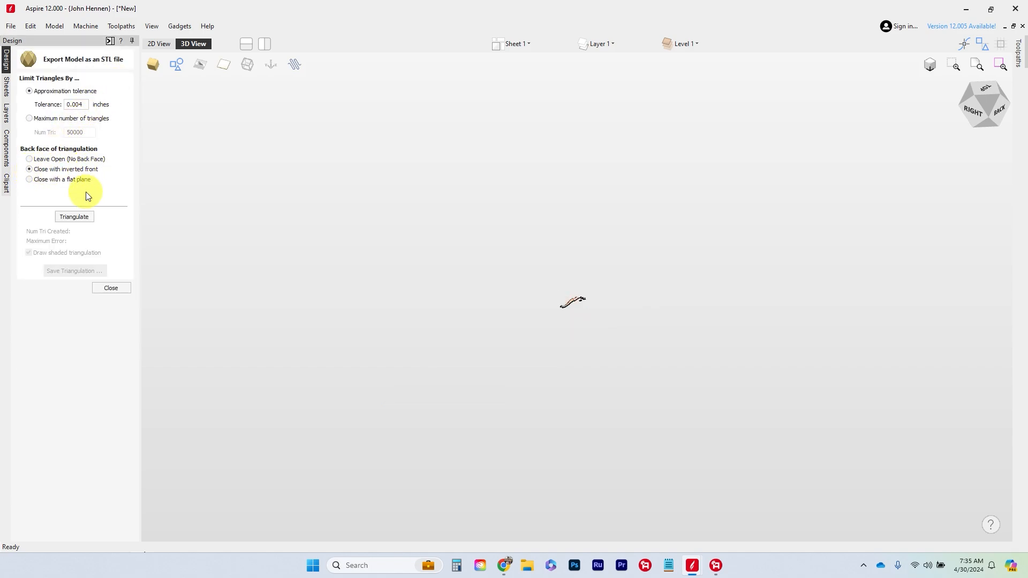
click(80, 217)
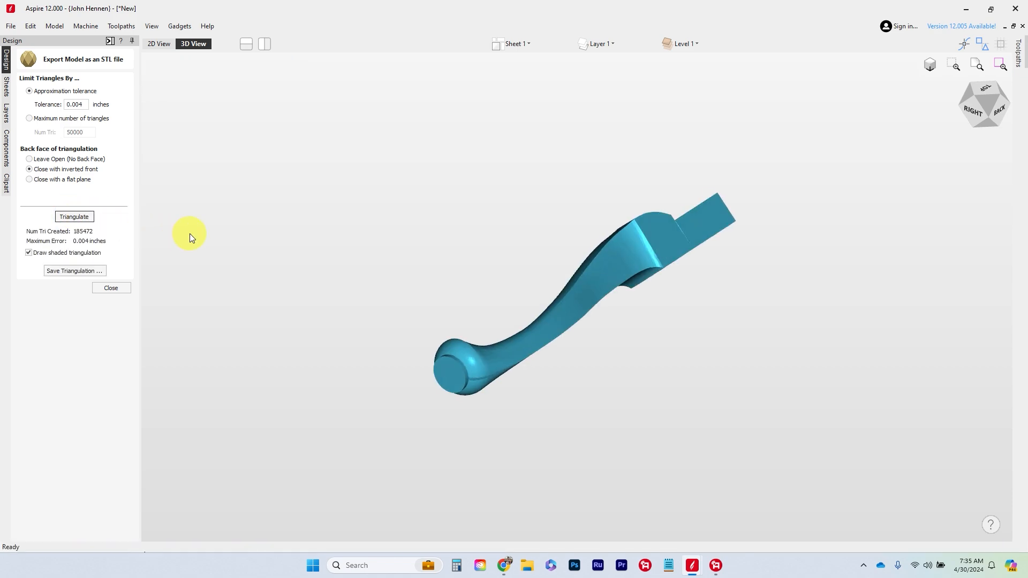
drag(421, 350, 575, 298)
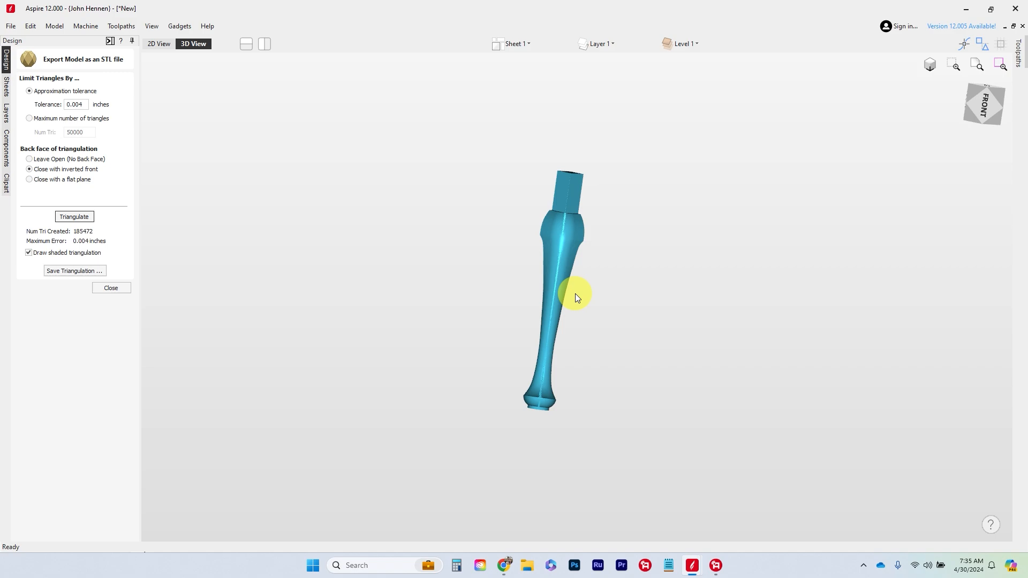
drag(574, 291, 703, 348)
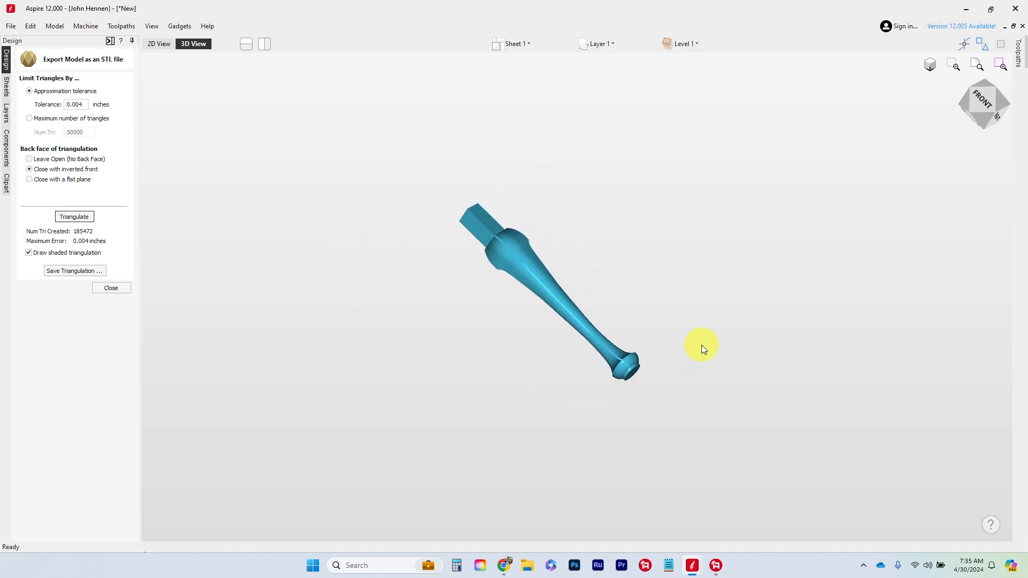